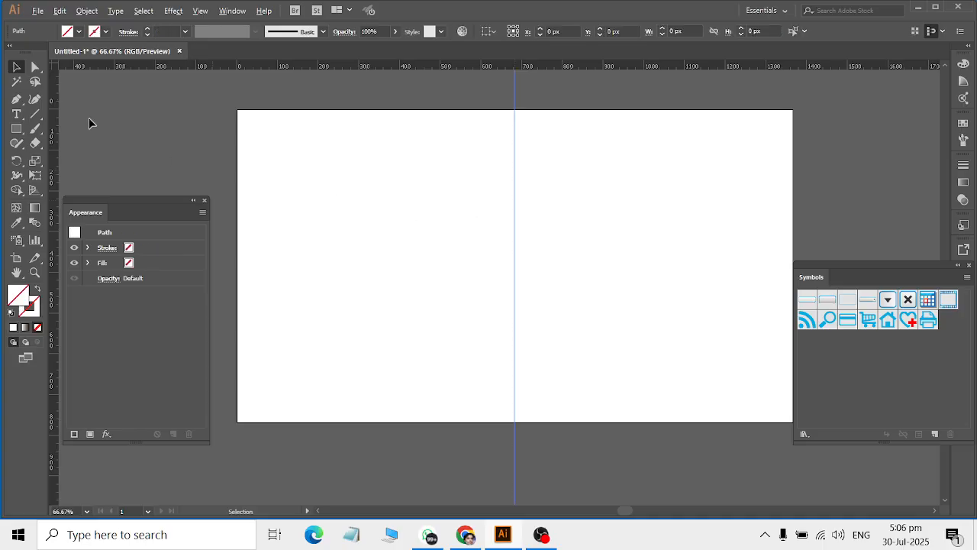
Step: Set up the Pen tool with a blue stroke and no fill for drawing the profile
left_click(16, 99)
left_click(94, 31)
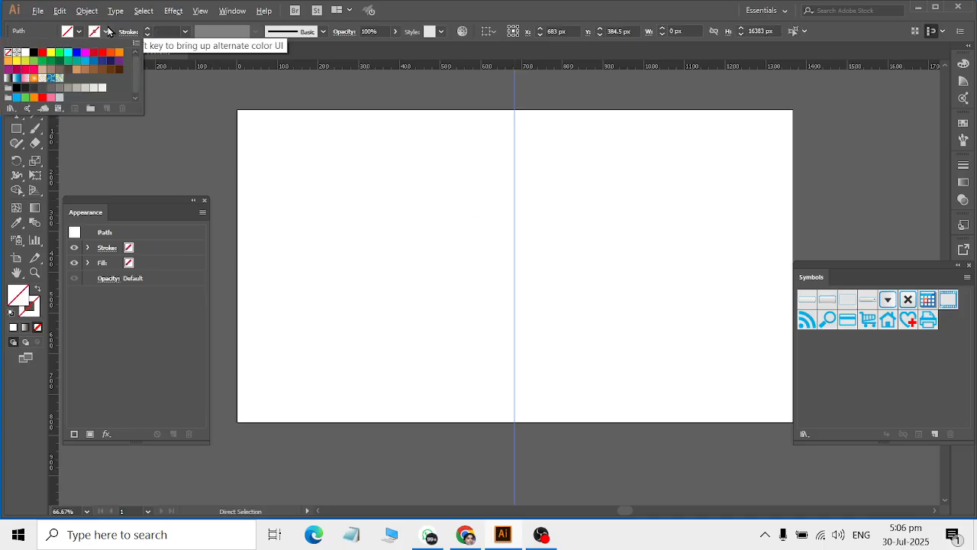
left_click(96, 62)
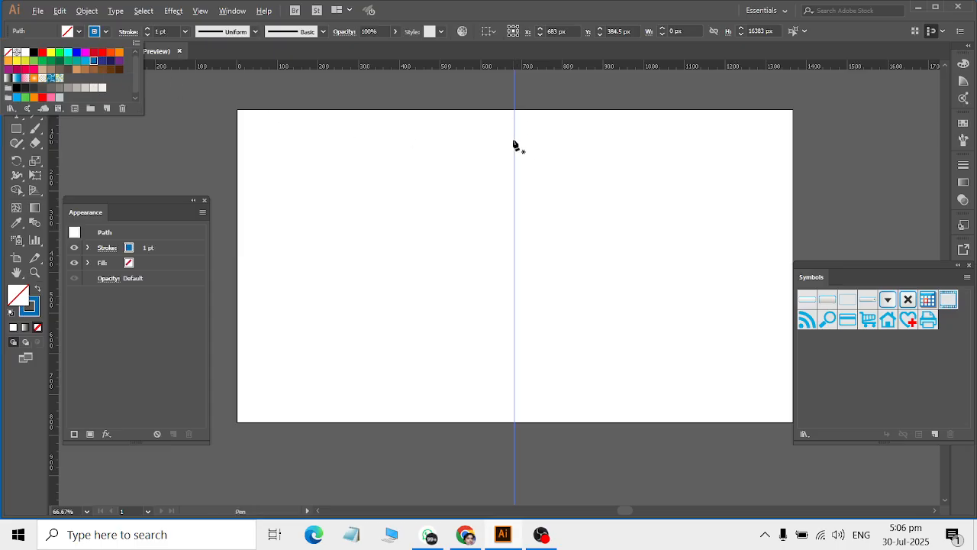
Step: Draw an open half-bottle profile from the vertical guide, with a wide cap, narrow neck, sloped shoulder, long straight body and chamfered base ending on the guide
left_click(514, 141)
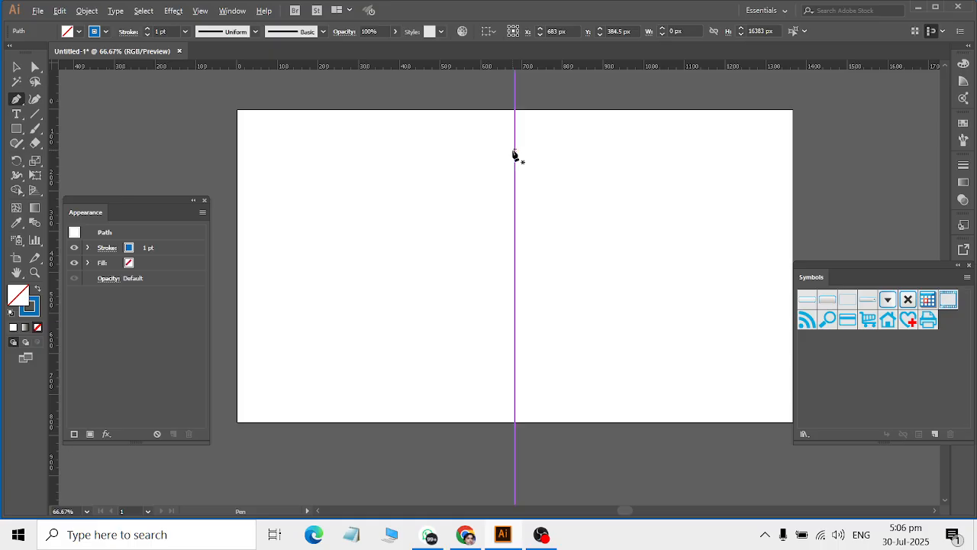
left_click(513, 150)
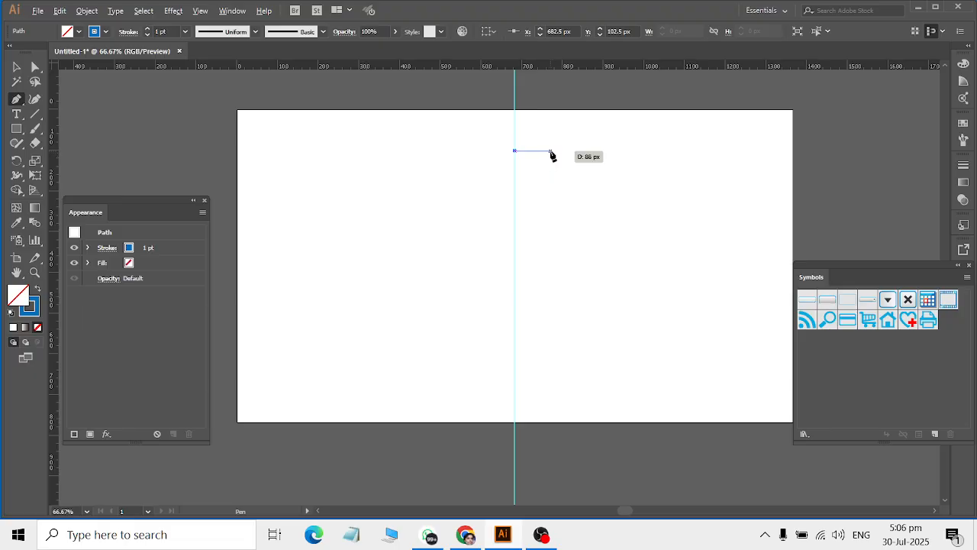
left_click(550, 151)
left_click(550, 183)
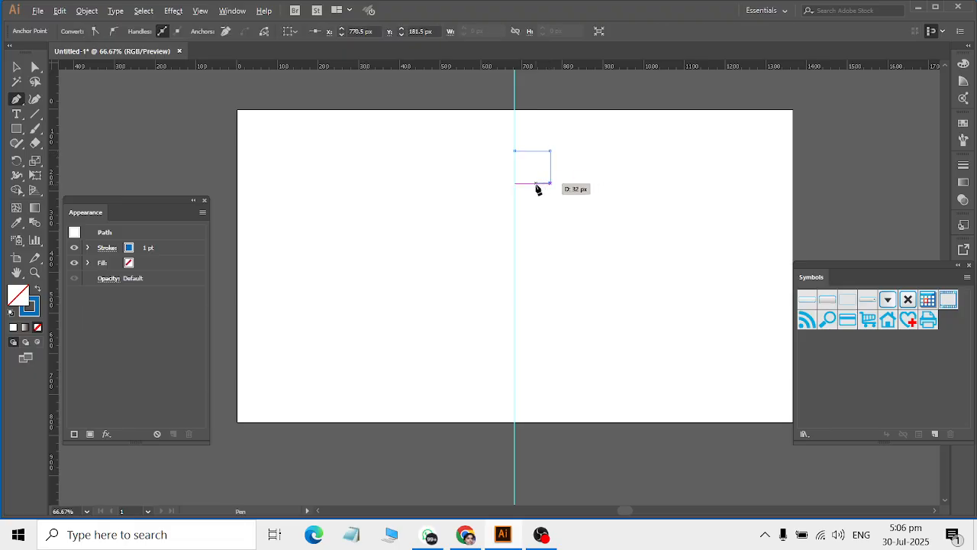
left_click(528, 183)
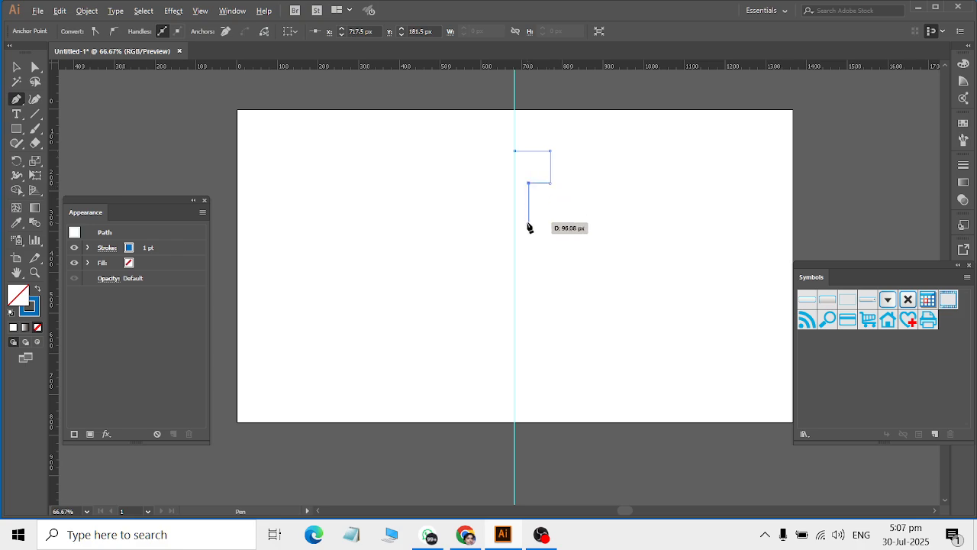
left_click(528, 216)
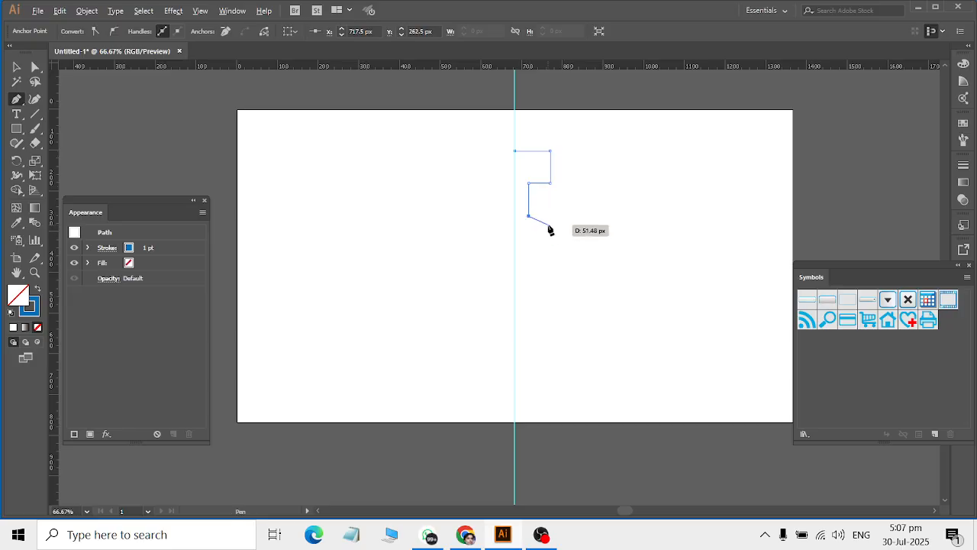
left_click(548, 225)
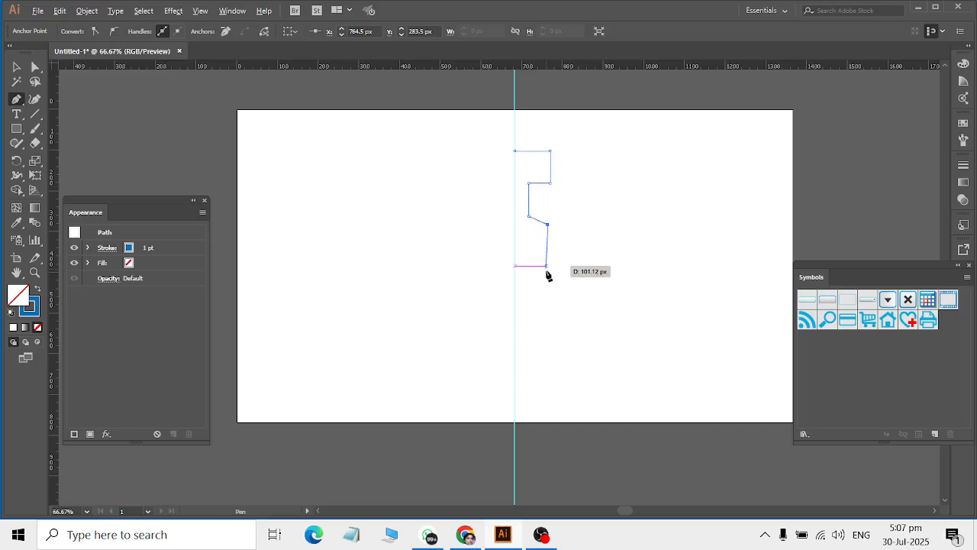
left_click(547, 384)
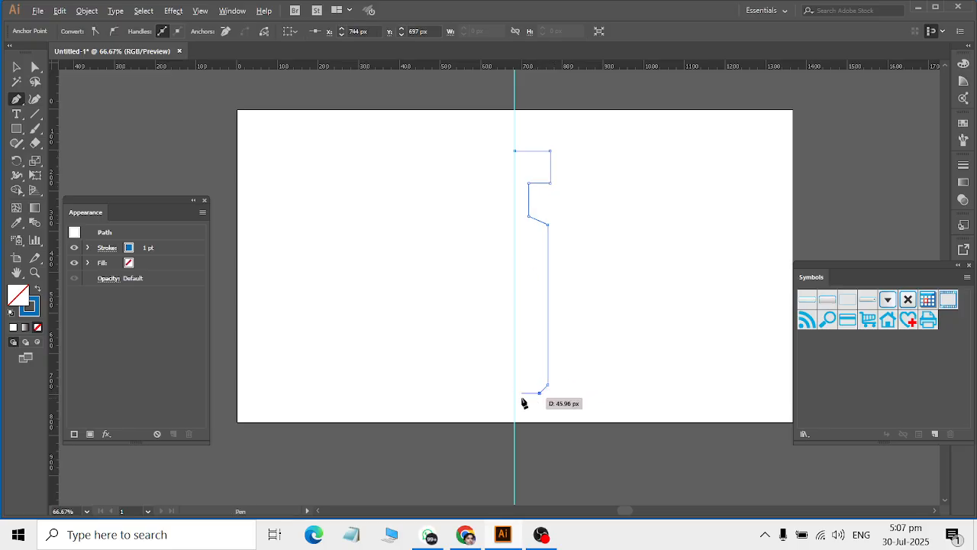
left_click(515, 393)
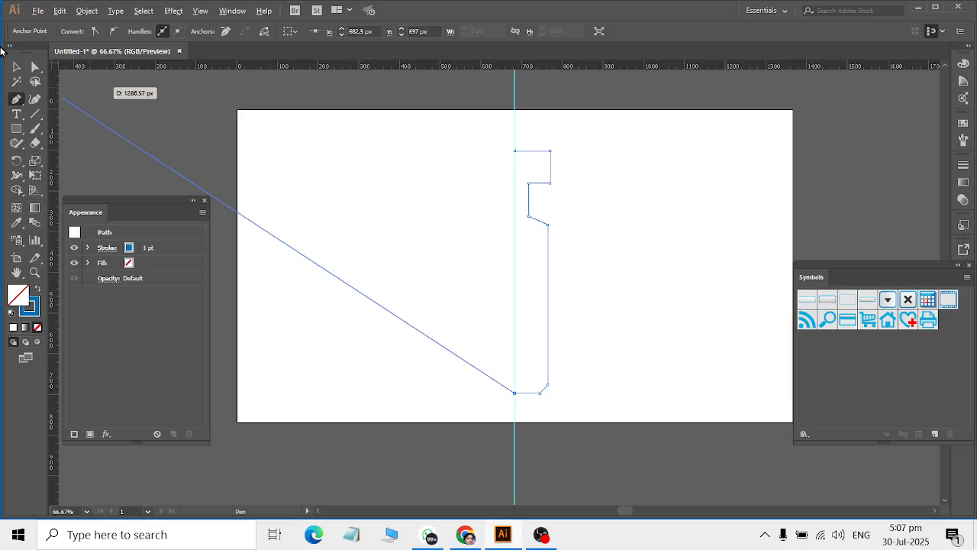
Step: Duplicate the half-bottle profile about 210 px to the right of the original
left_click(16, 67)
left_click(395, 219)
left_click_drag(635, 122, 638, 329)
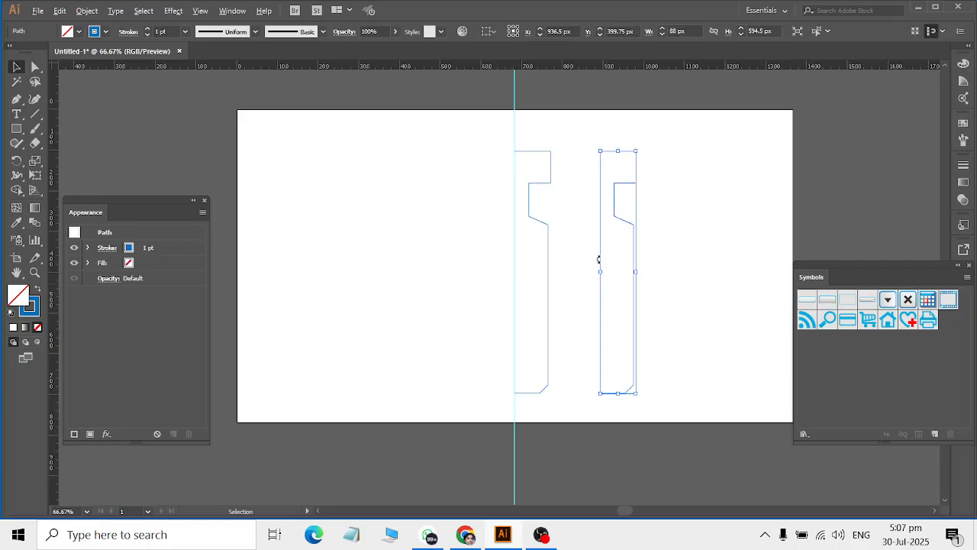
Step: Apply a 360° 3D Revolve from the left edge with Plastic Shading to the original profile on the guide
left_click(535, 152)
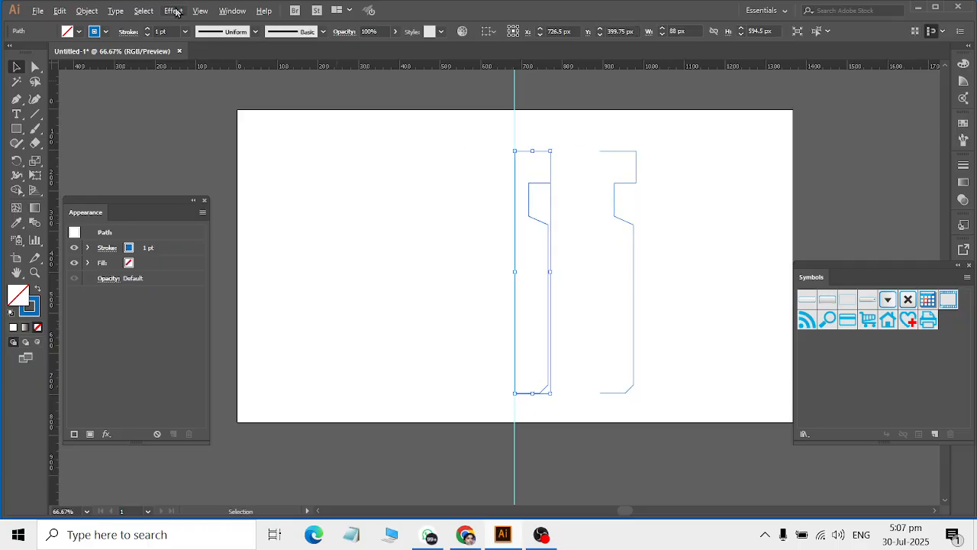
left_click(174, 10)
mouse_move(187, 99)
left_click(356, 114)
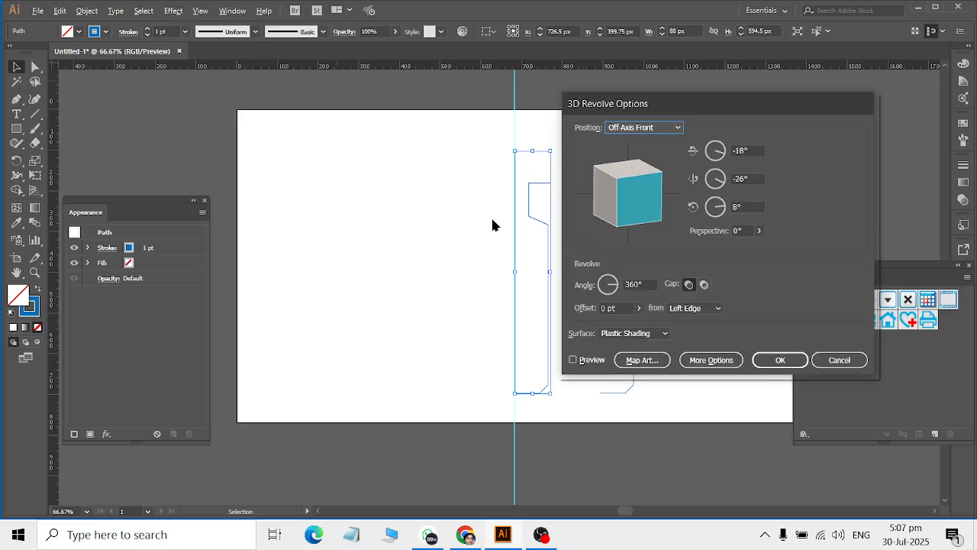
left_click(594, 361)
left_click(779, 360)
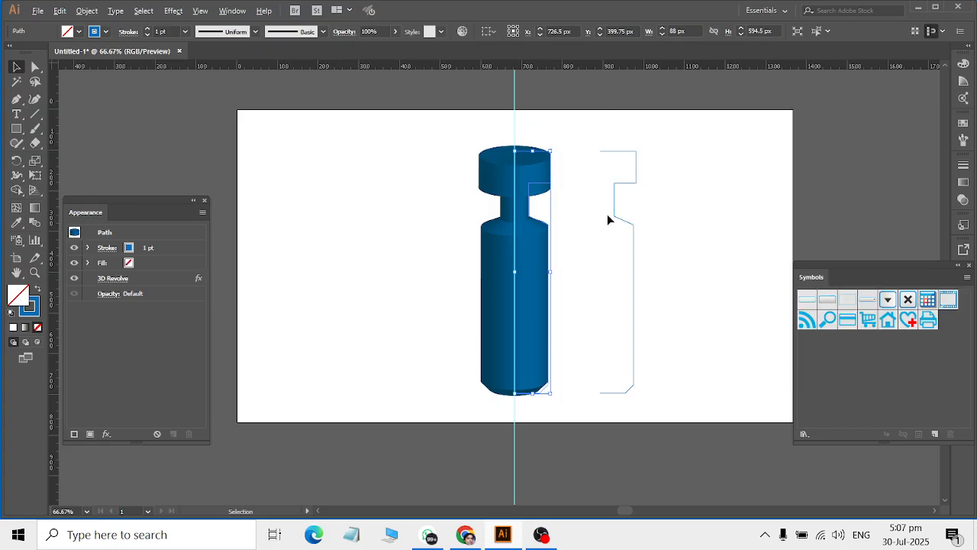
Step: Narrow the revolved bottle's cap by moving its two outer anchors inward about 19 px, and undo the accidental shift of the whole path
scroll(557, 147, "up", 2)
left_click(33, 68)
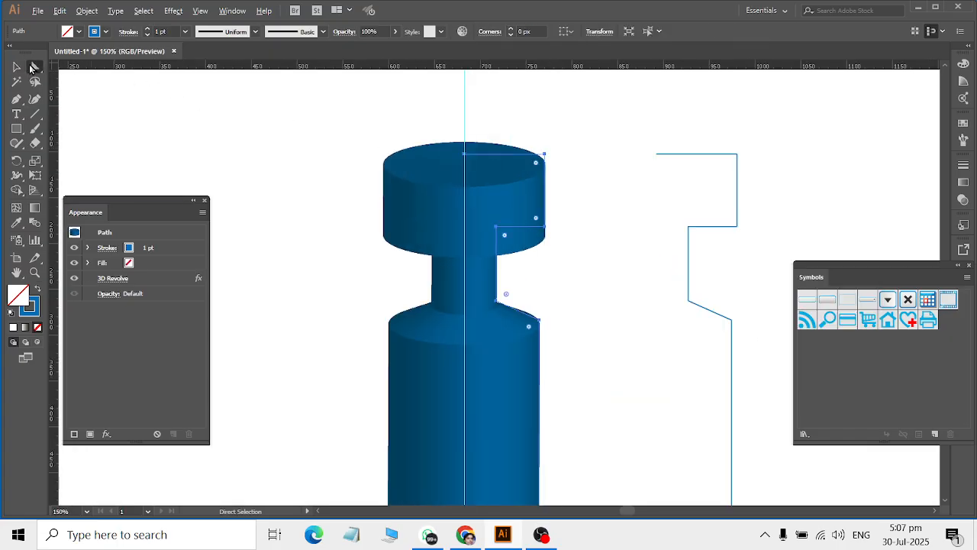
left_click_drag(580, 150, 522, 231)
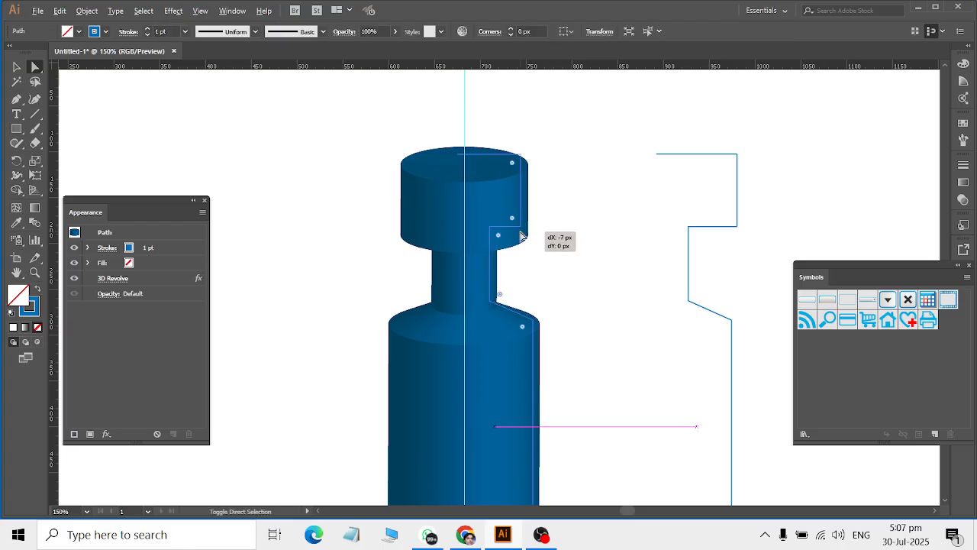
key("ctrl+z")
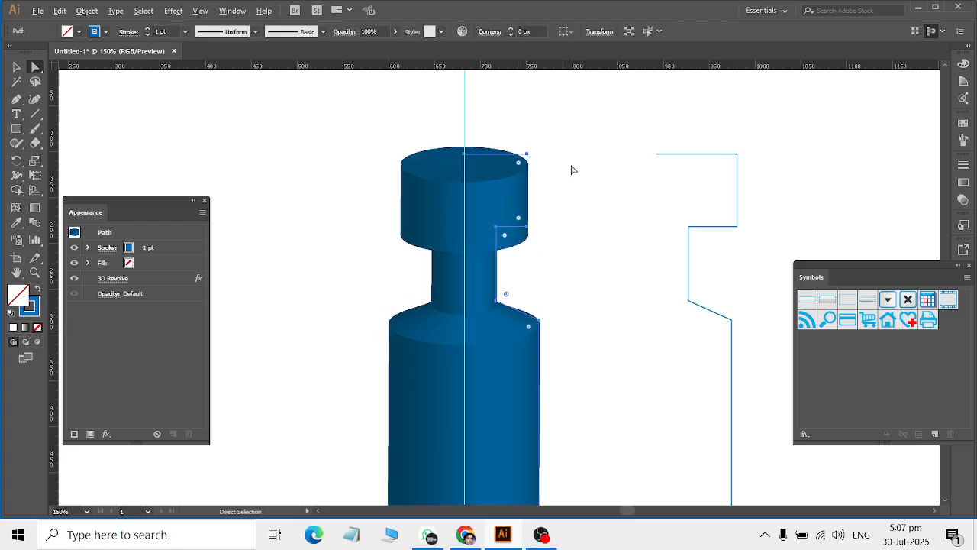
left_click_drag(576, 122, 519, 279)
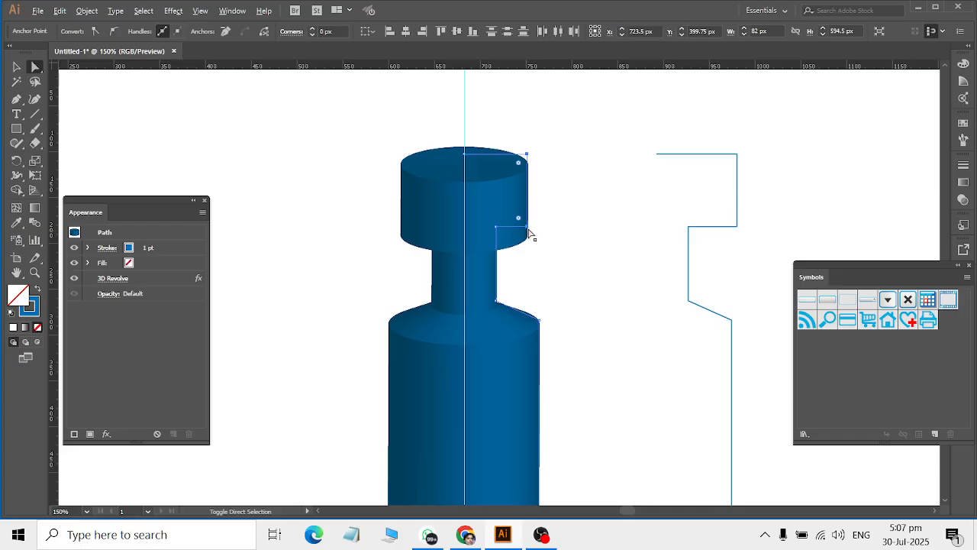
left_click(528, 228)
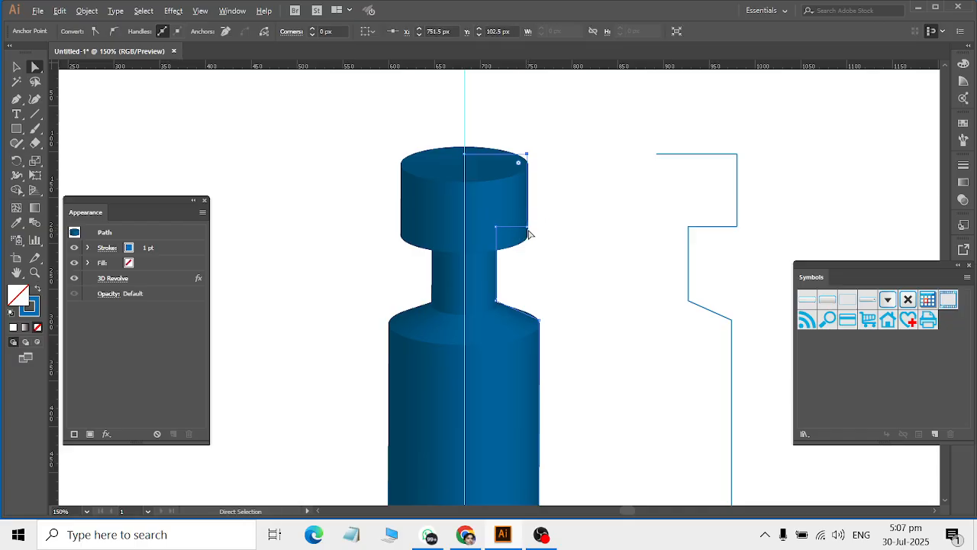
left_click_drag(527, 227, 516, 227)
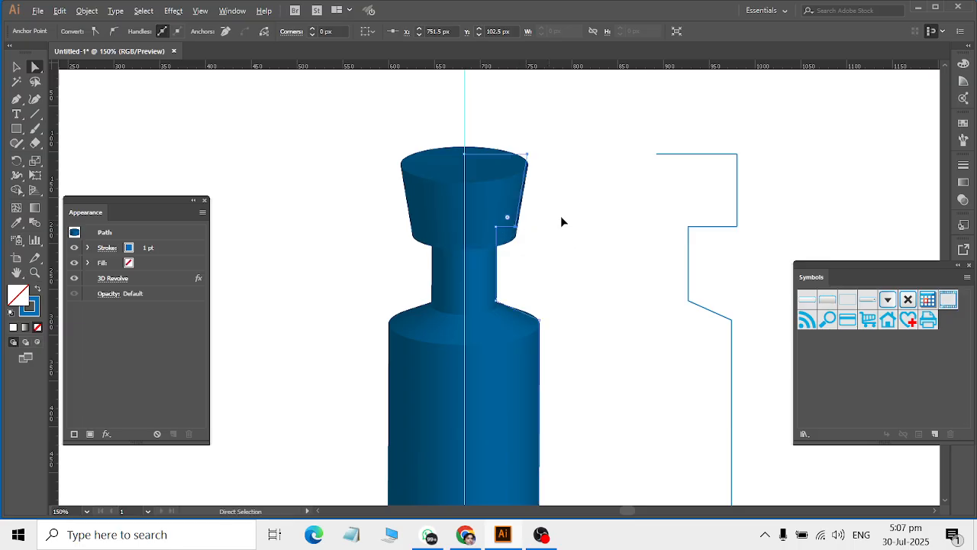
key("ctrl+z")
Step: Narrow the cap further by moving both outer anchors inward to X about 734.5 px
left_click_drag(582, 115, 519, 236)
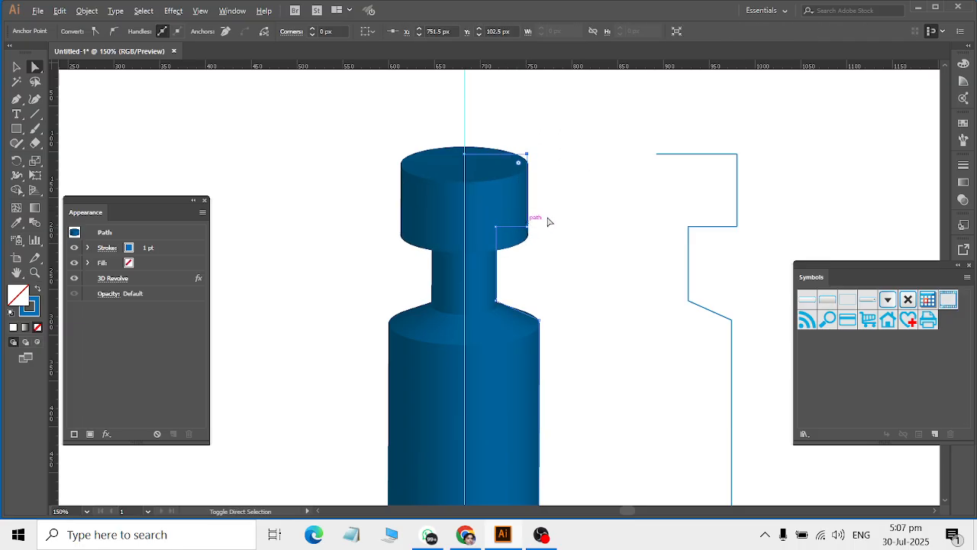
left_click(571, 161)
left_click_drag(556, 135, 516, 258)
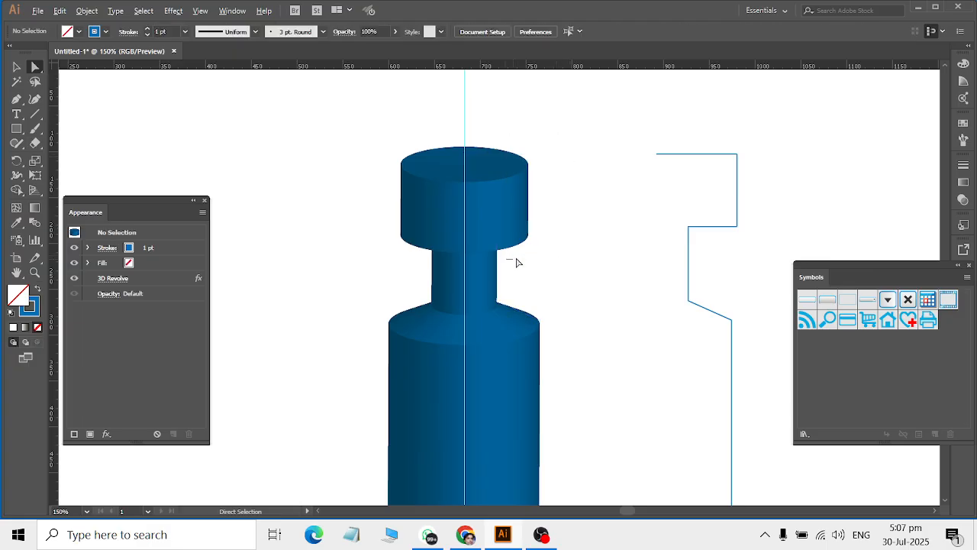
left_click_drag(580, 118, 517, 277)
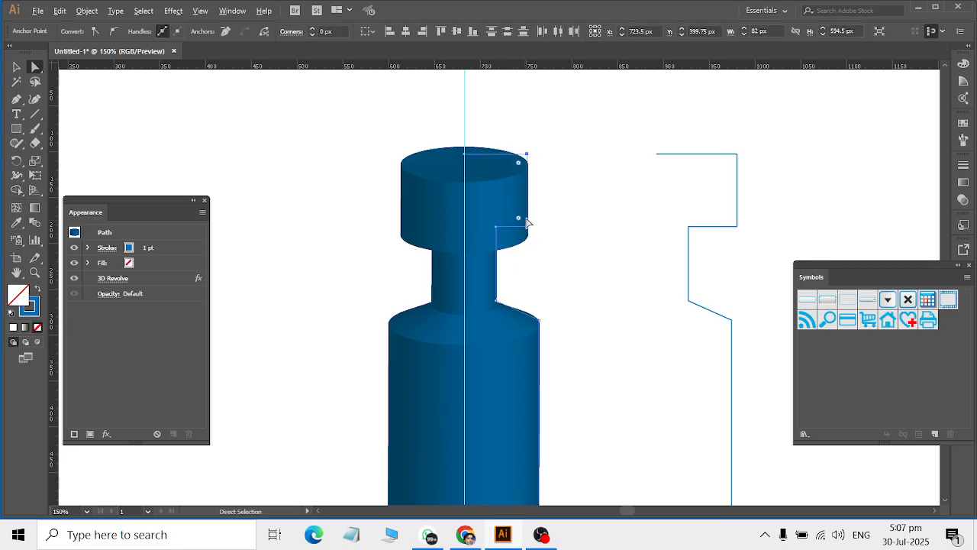
left_click_drag(523, 232, 514, 227)
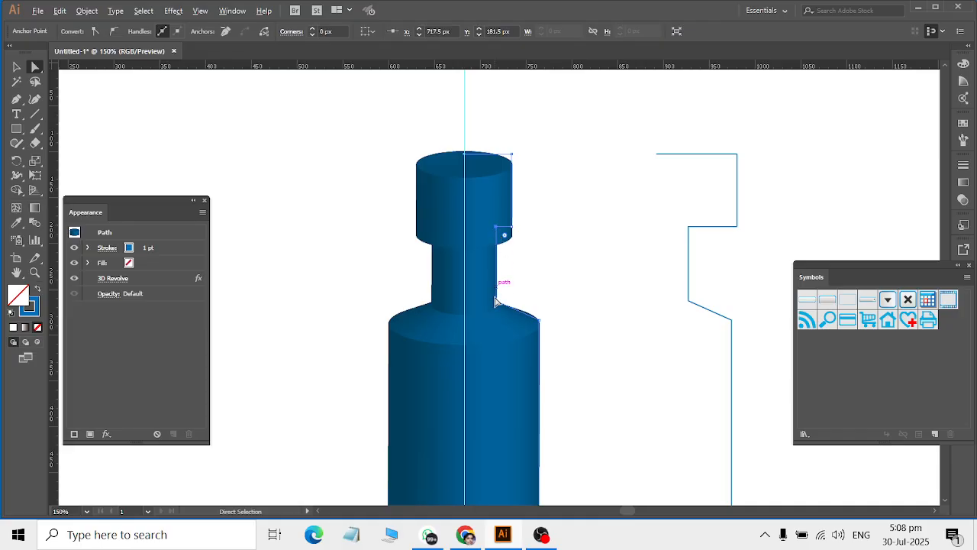
Step: Shorten the revolved bottle's cap by lowering the two anchors of its top edge about 25 px
left_click(558, 161)
left_click(497, 188)
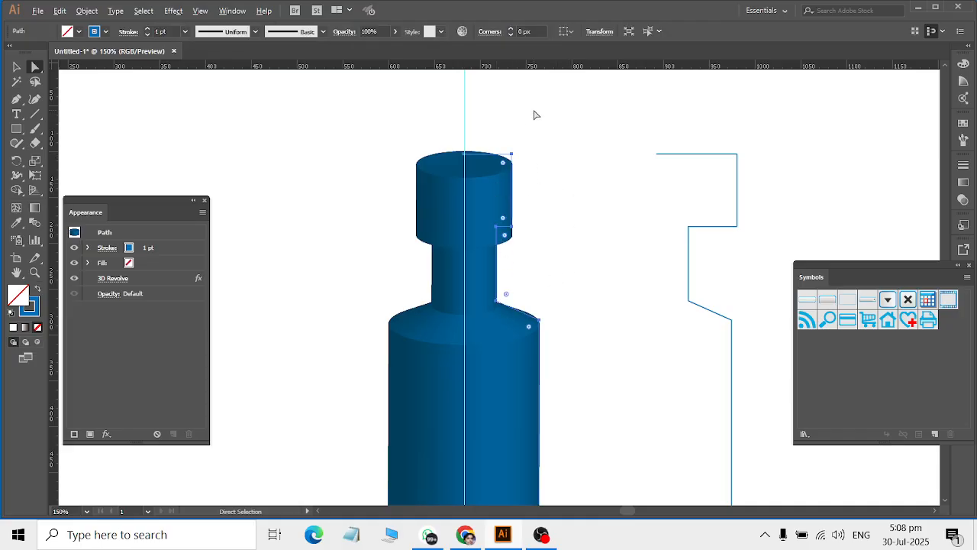
left_click_drag(535, 110, 464, 173)
left_click_drag(530, 147, 524, 146)
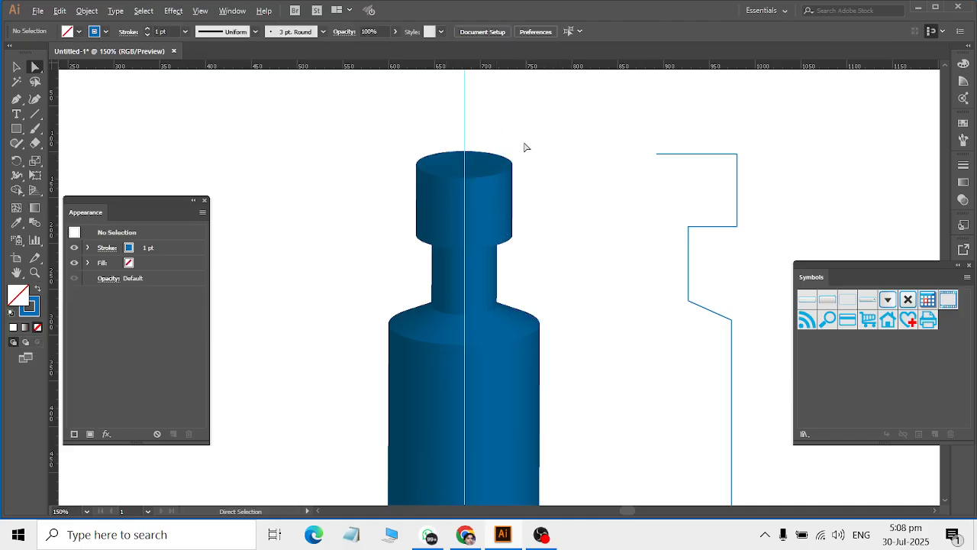
left_click(513, 155)
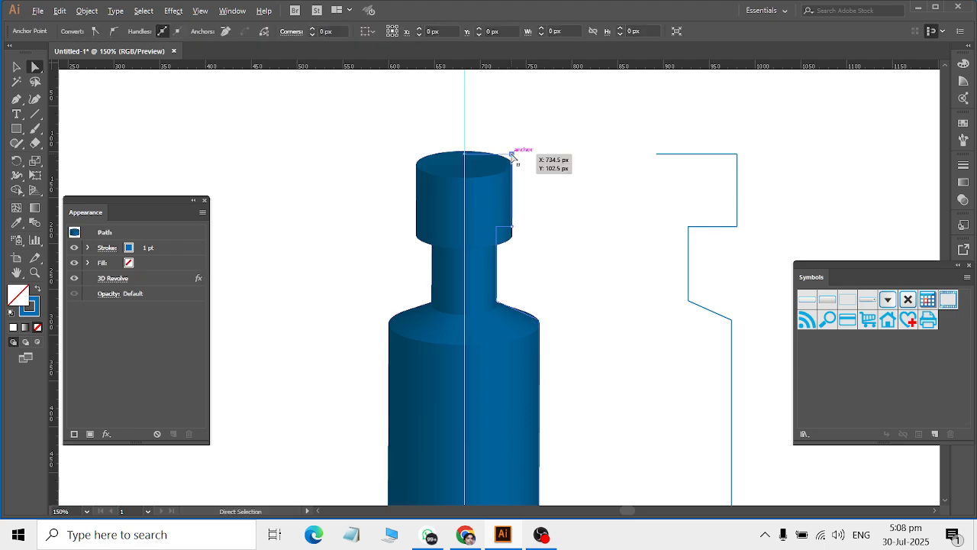
left_click(464, 156, "shift")
left_click_drag(513, 158, 514, 182)
left_click(555, 195)
Step: Move the revolved bottle about 366 px to the left, away from the centre guide
scroll(556, 203, "down", 5)
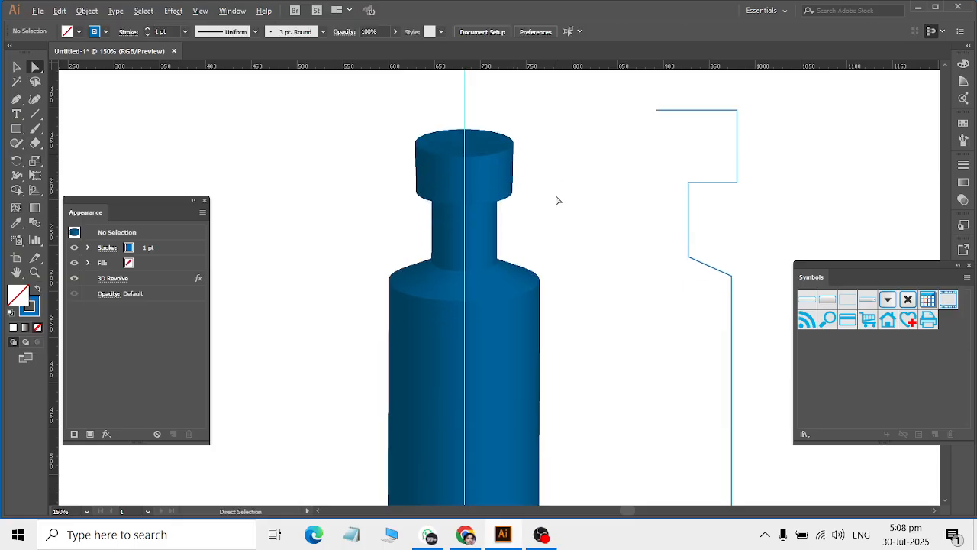
scroll(556, 203, "down", 1)
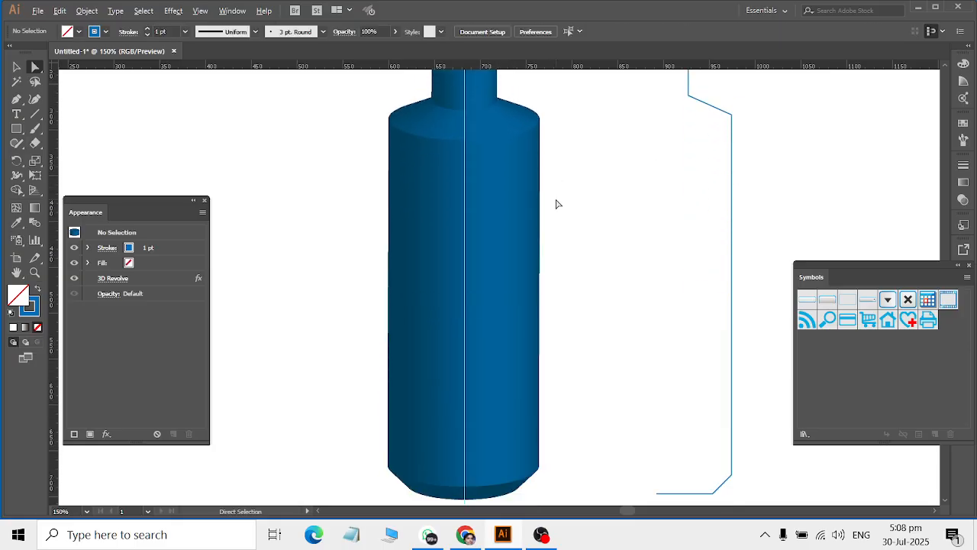
scroll(556, 204, "down", 1)
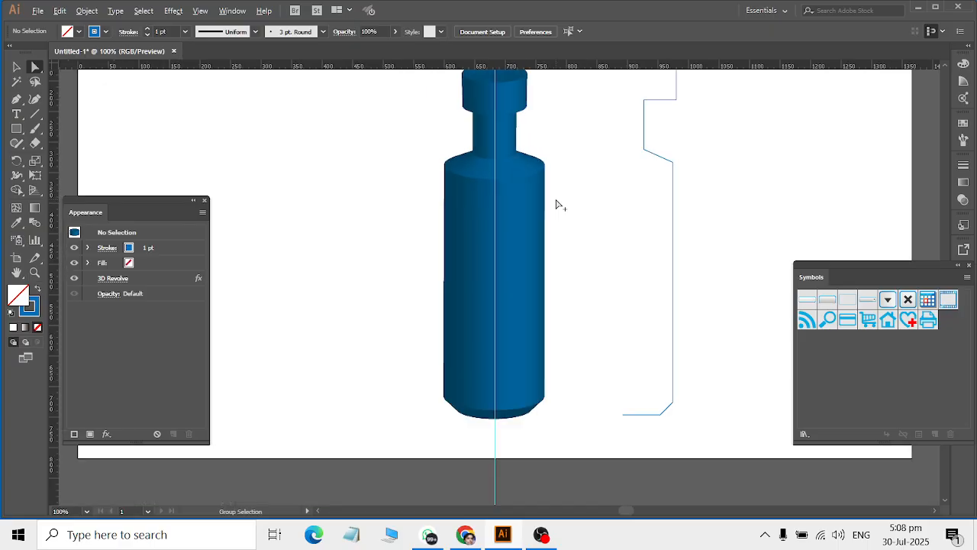
scroll(557, 204, "left", 1)
key("v")
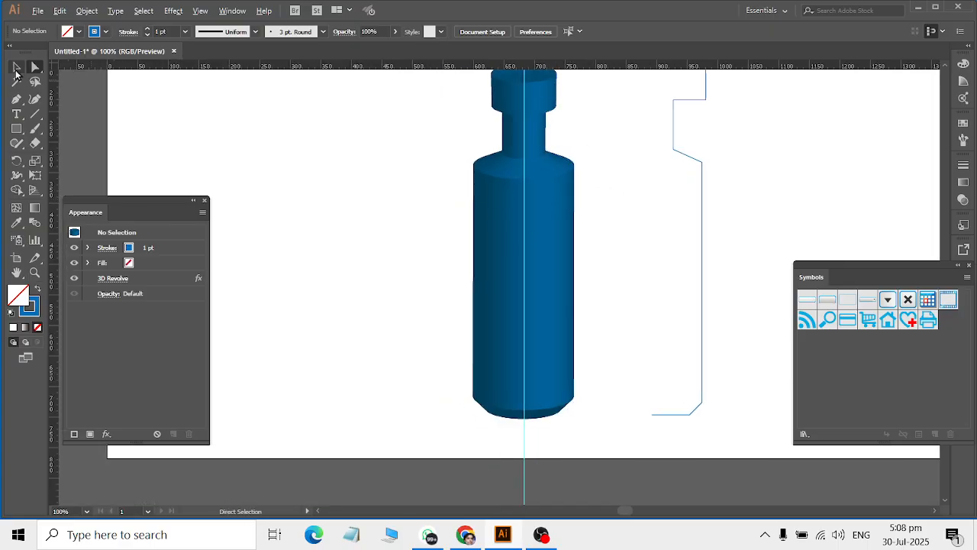
left_click_drag(562, 277, 339, 286)
Step: Reshape the duplicate profile's cap, lowering its top edge about 26 px and bringing its outer side in about 24 px
scroll(605, 243, "up", 2)
scroll(630, 249, "right", 2)
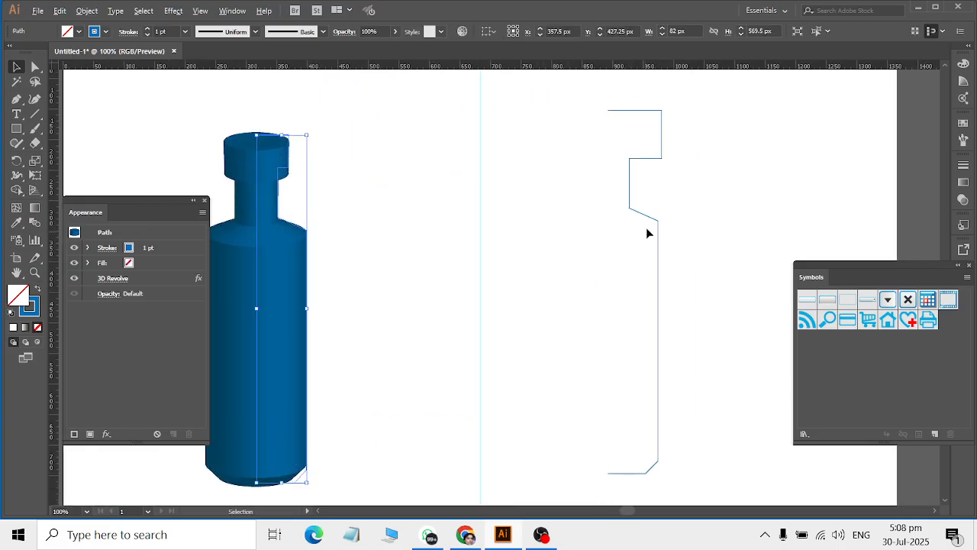
scroll(684, 132, "up", 3)
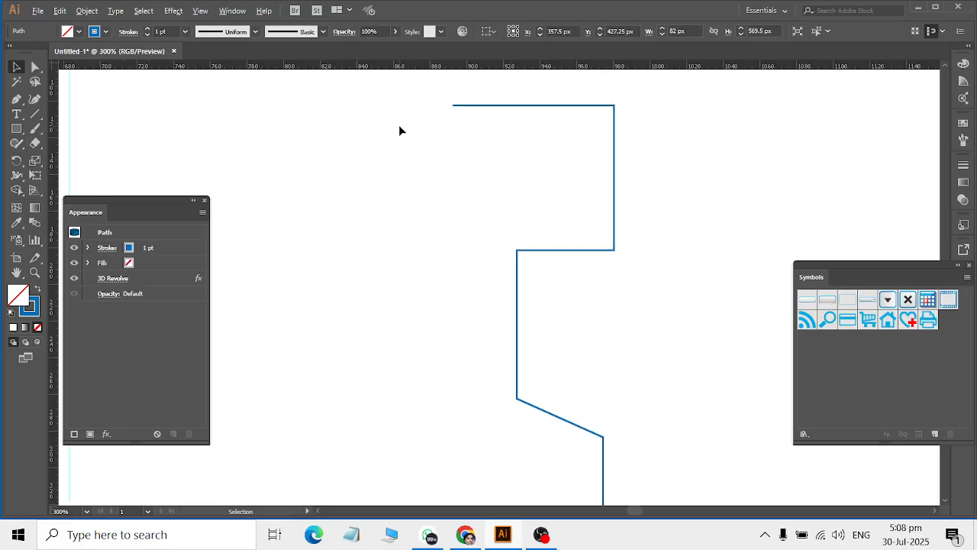
left_click(36, 67)
left_click_drag(406, 87, 672, 136)
left_click_drag(612, 109, 558, 196)
left_click(597, 122)
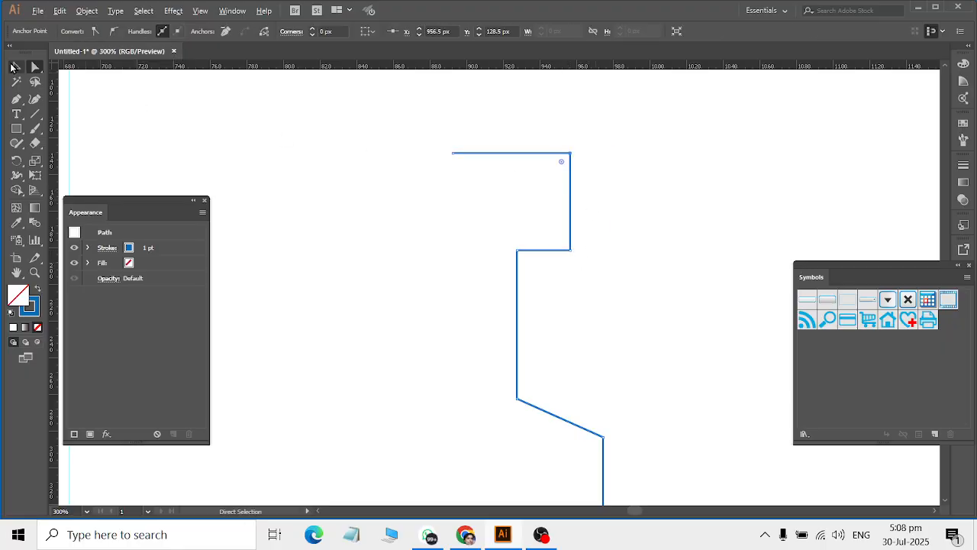
Step: Apply a 3D Revolve effect to the duplicate profile, revolving it 360° from the left edge
left_click(16, 68)
left_click_drag(509, 105, 560, 234)
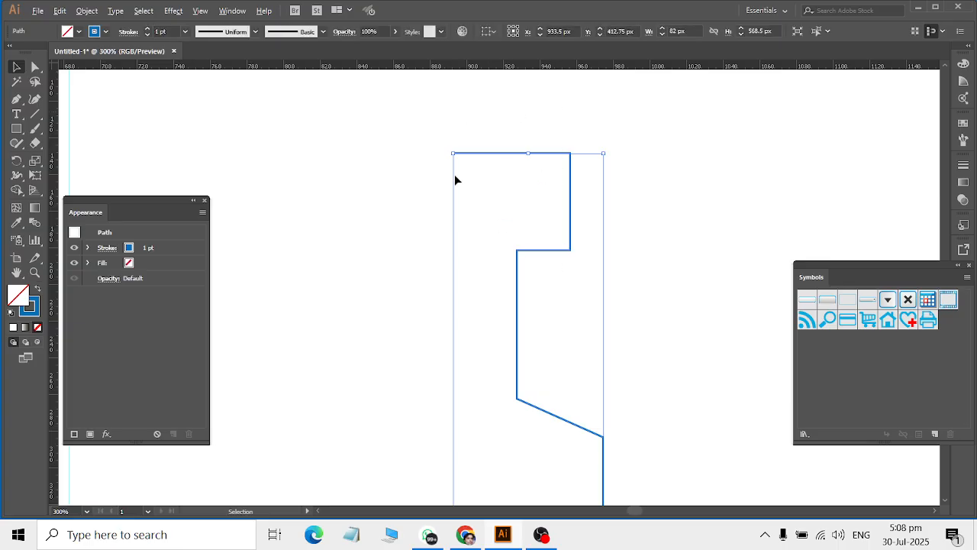
left_click(173, 10)
mouse_move(203, 101)
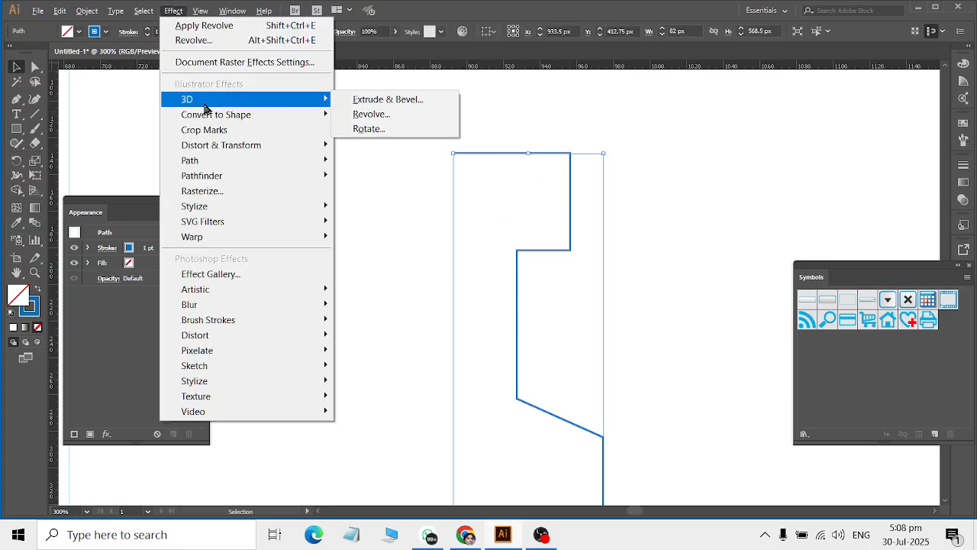
left_click(369, 114)
left_click(586, 360)
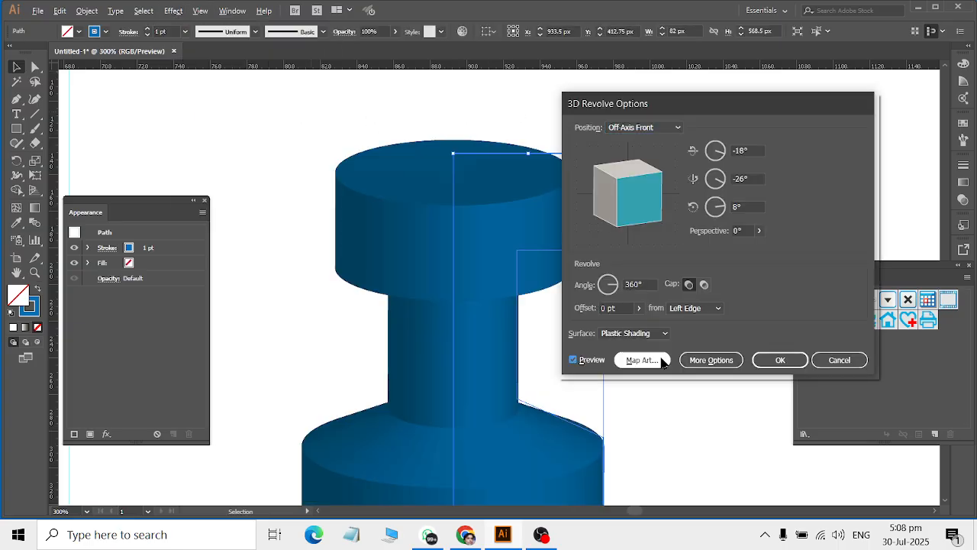
left_click(764, 361)
Step: Convert the cap's outer top corner and top centre anchors to smooth points, aligning the centre anchor's handles horizontally
left_click(35, 68)
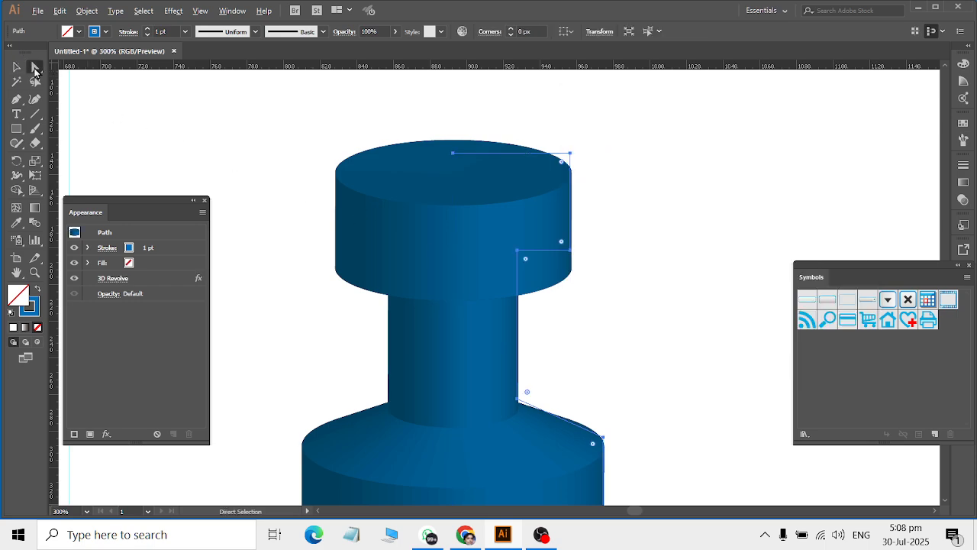
left_click_drag(618, 142, 559, 177)
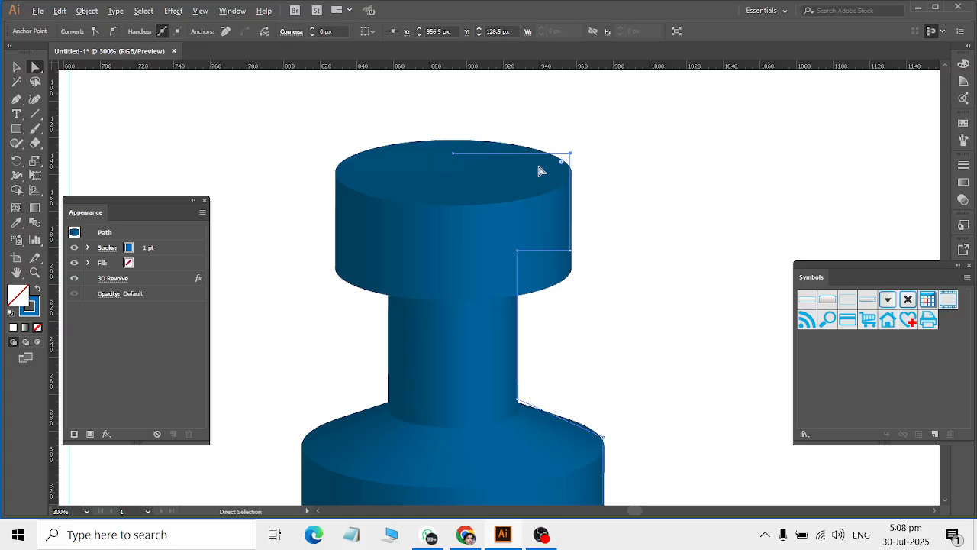
left_click(116, 31)
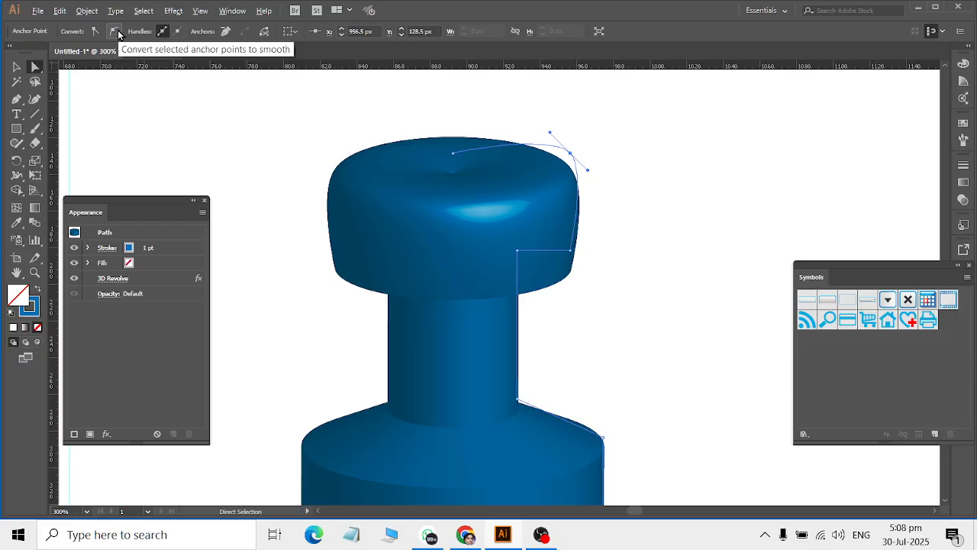
left_click(452, 155)
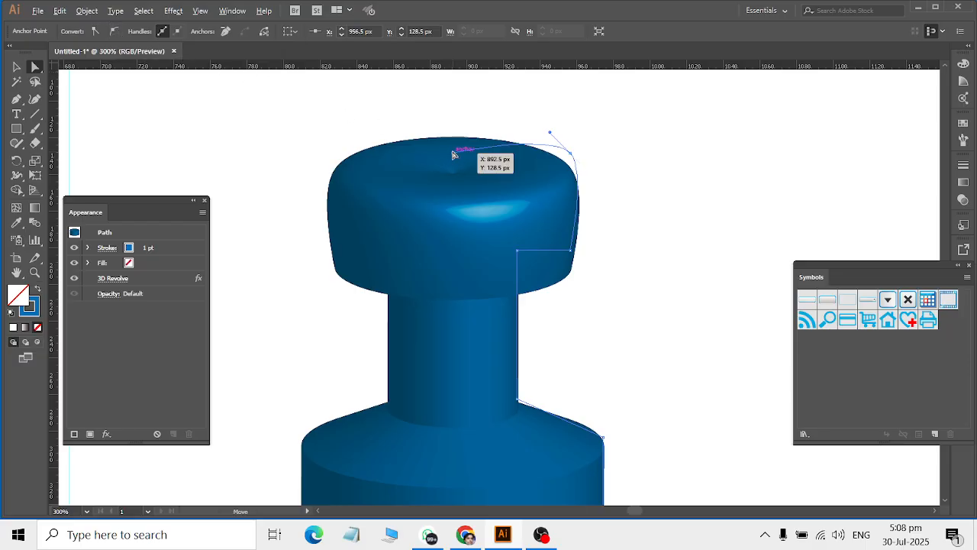
left_click(113, 34)
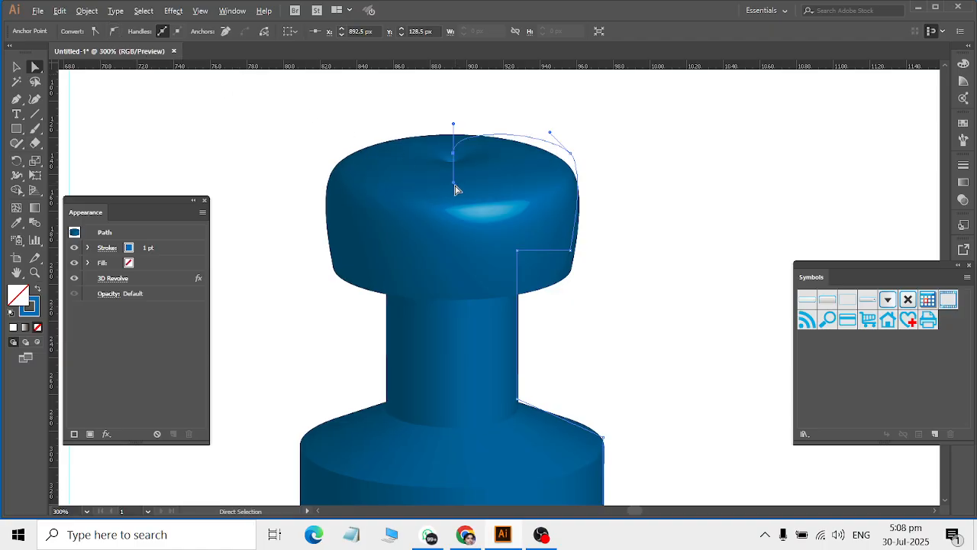
left_click_drag(453, 187, 419, 166)
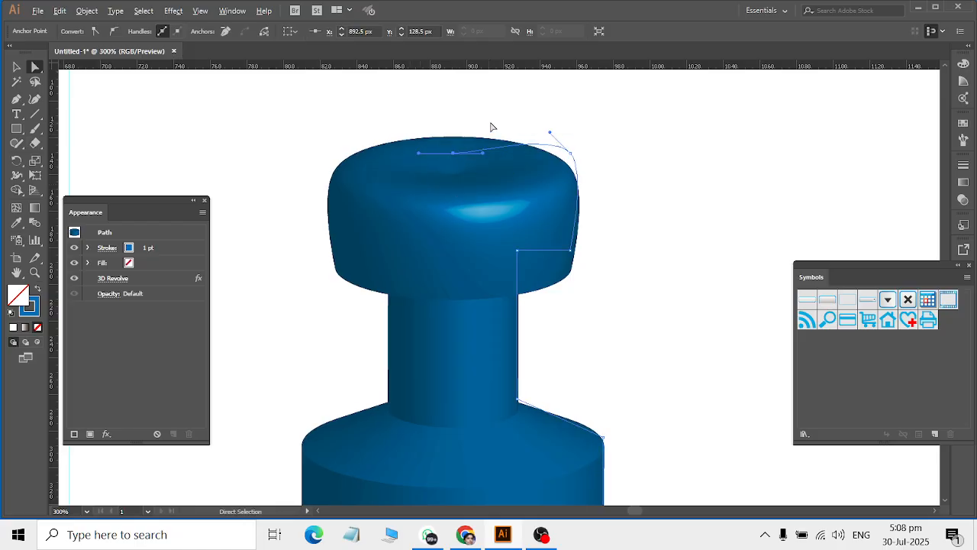
Step: Raise the cap's top centre anchor about 9 px and make the outer top corner's direction handles vertical
scroll(490, 123, "up", 5)
scroll(333, 287, "down", 4)
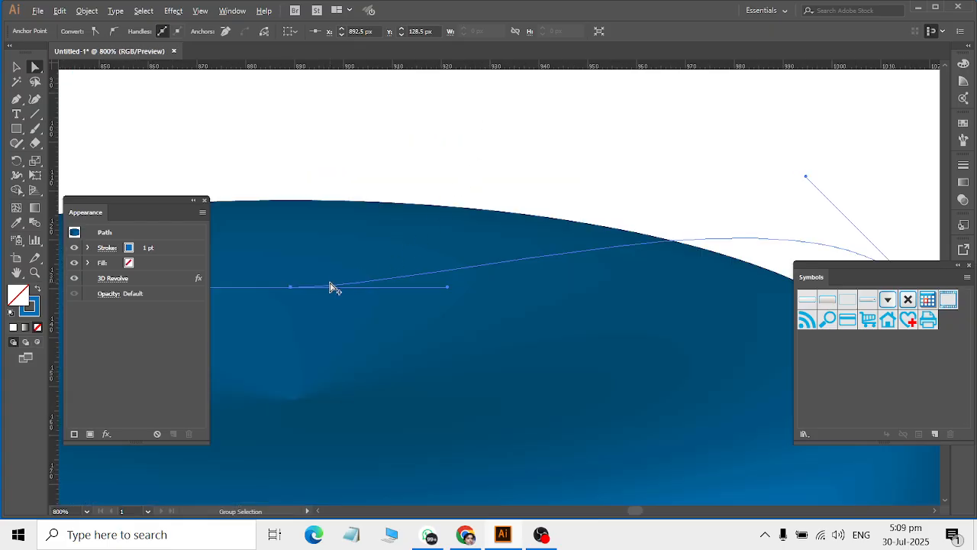
left_click_drag(310, 284, 302, 261)
scroll(321, 265, "down", 3)
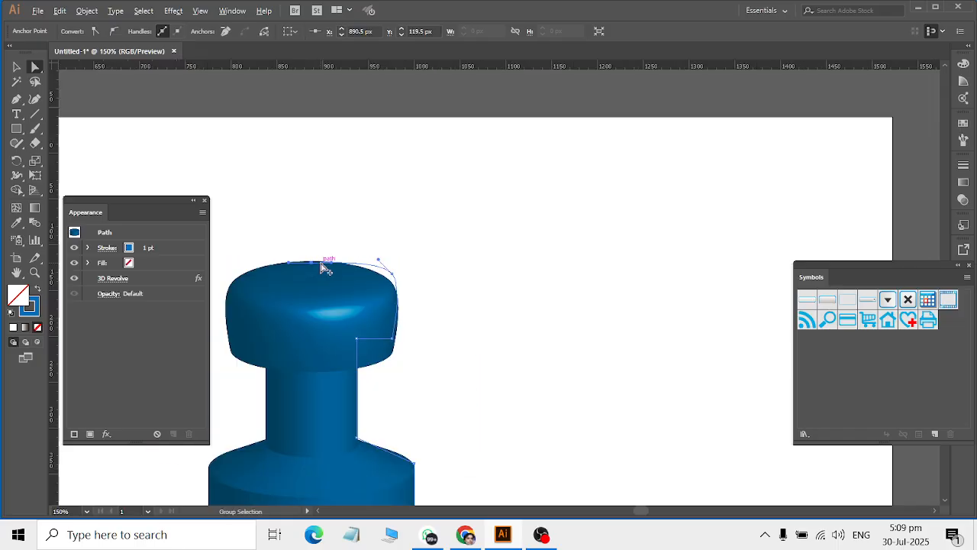
scroll(368, 320, "up", 2)
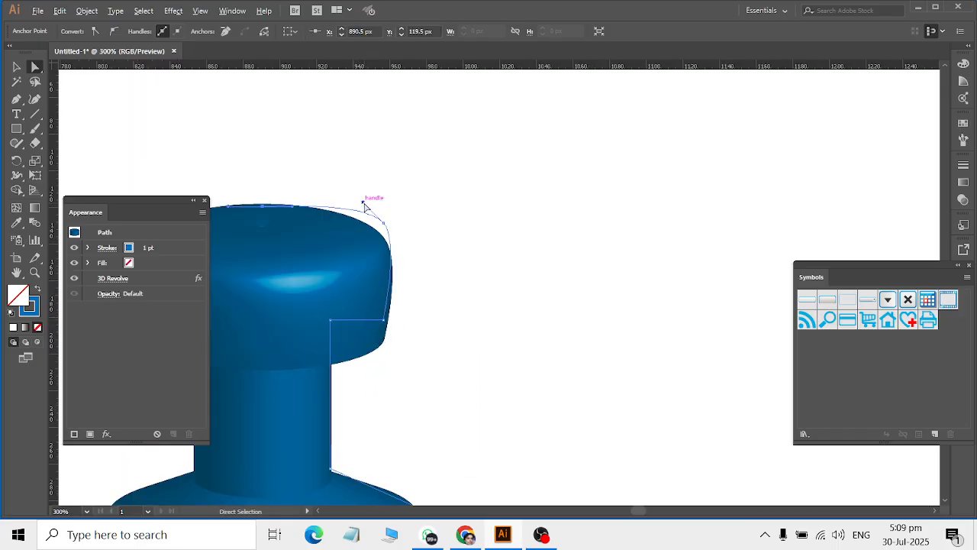
left_click_drag(363, 203, 385, 197)
scroll(391, 250, "down", 4)
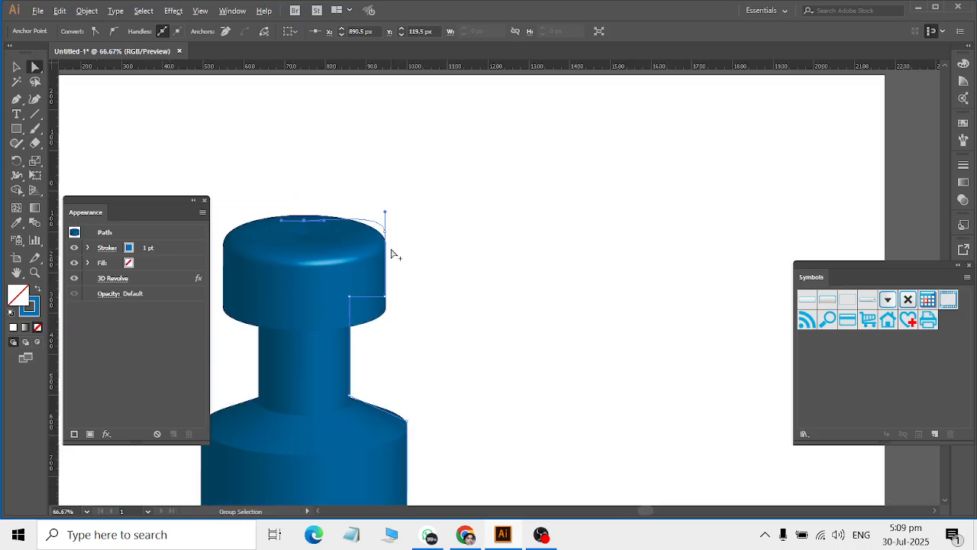
Step: Convert the anchor at the base of the neck to a smooth point and make its handles vertical
scroll(382, 272, "up", 4)
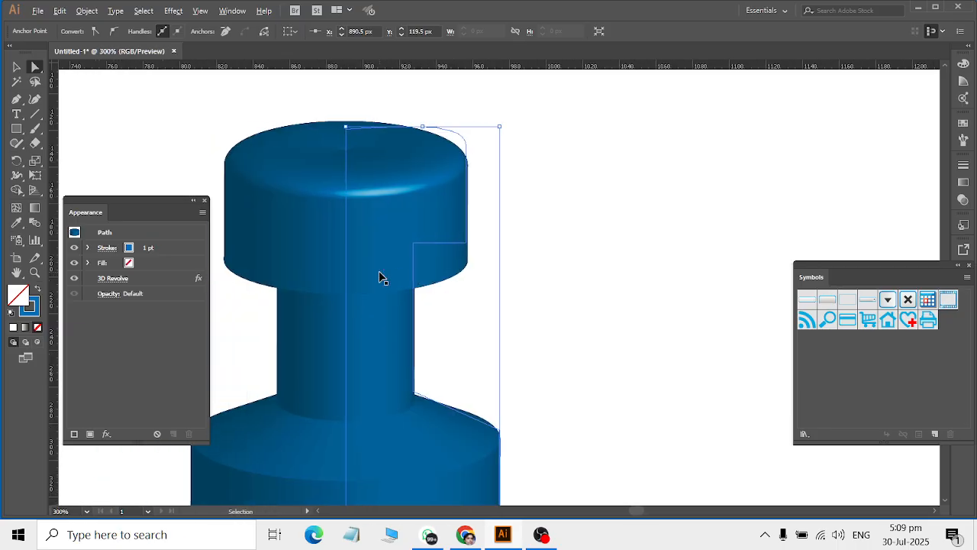
scroll(439, 242, "up", 2)
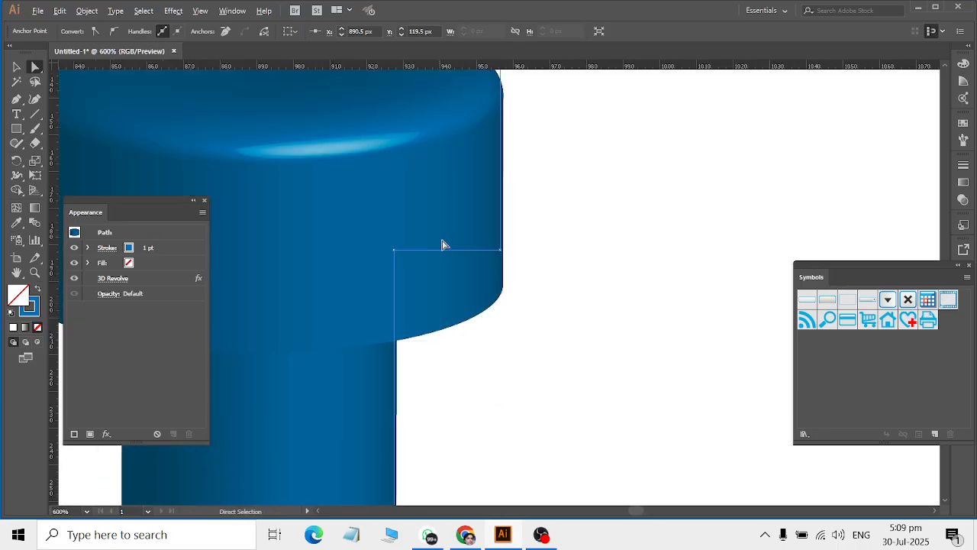
left_click(504, 255)
scroll(481, 299, "down", 2)
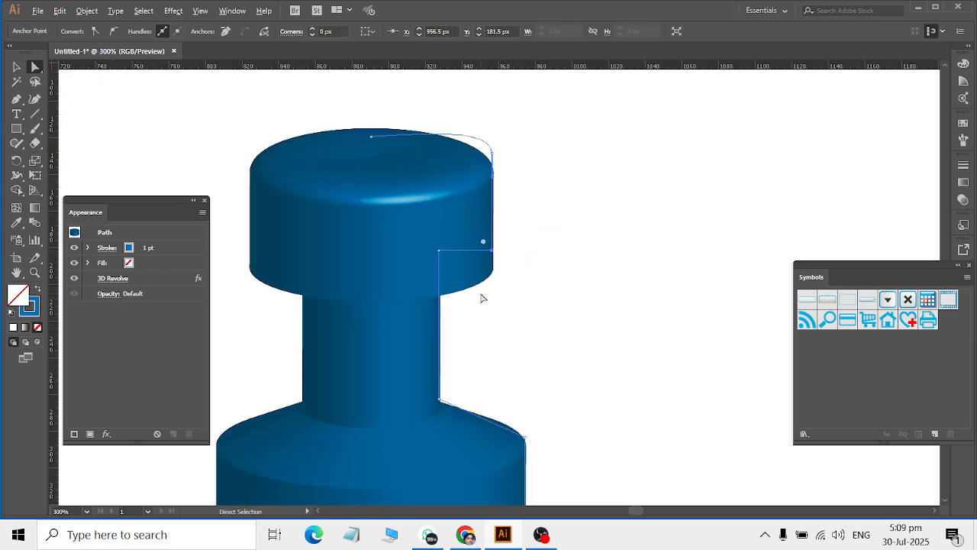
scroll(480, 297, "down", 3)
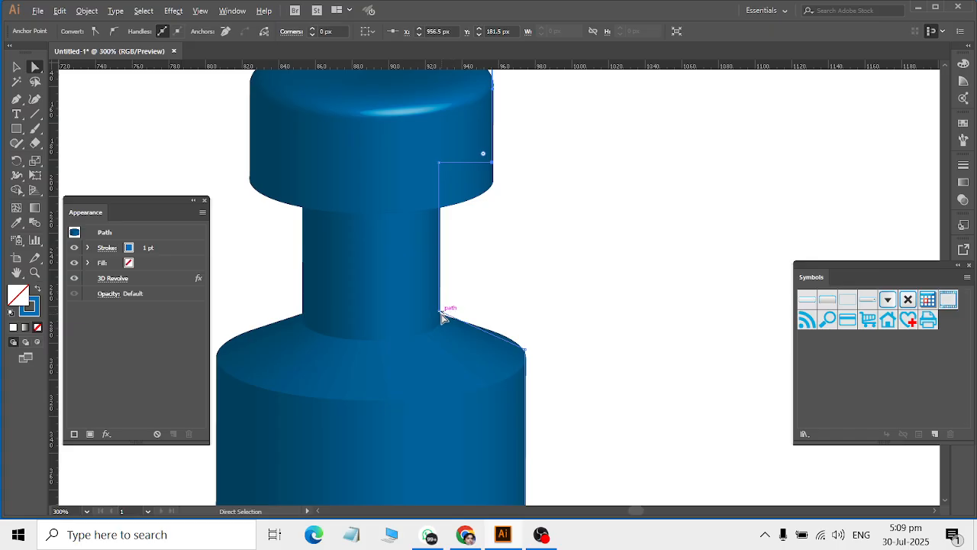
left_click(438, 313)
left_click(114, 30)
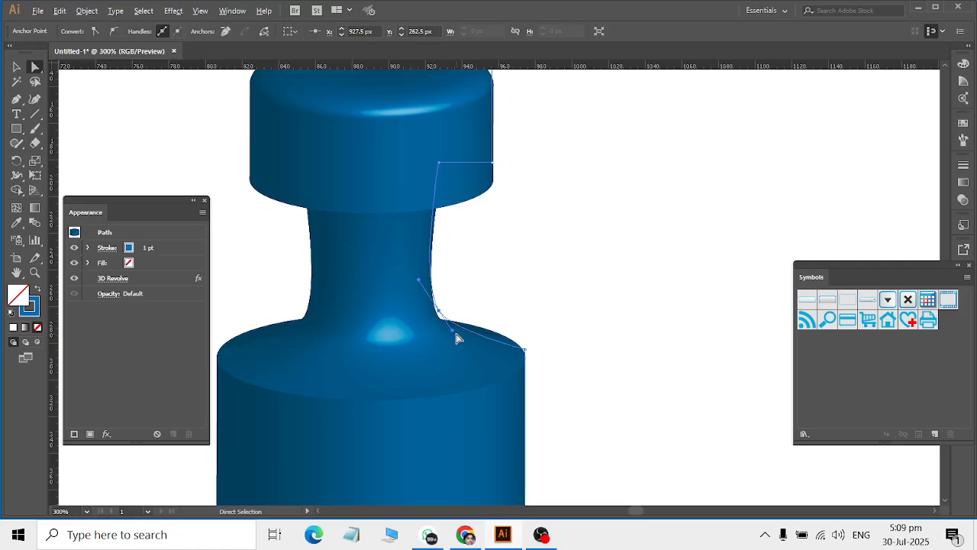
left_click_drag(452, 334, 439, 340)
Step: Smooth the outer shoulder anchor with vertical handles and lower it about 53 px to lengthen the sloping shoulder
left_click(526, 351)
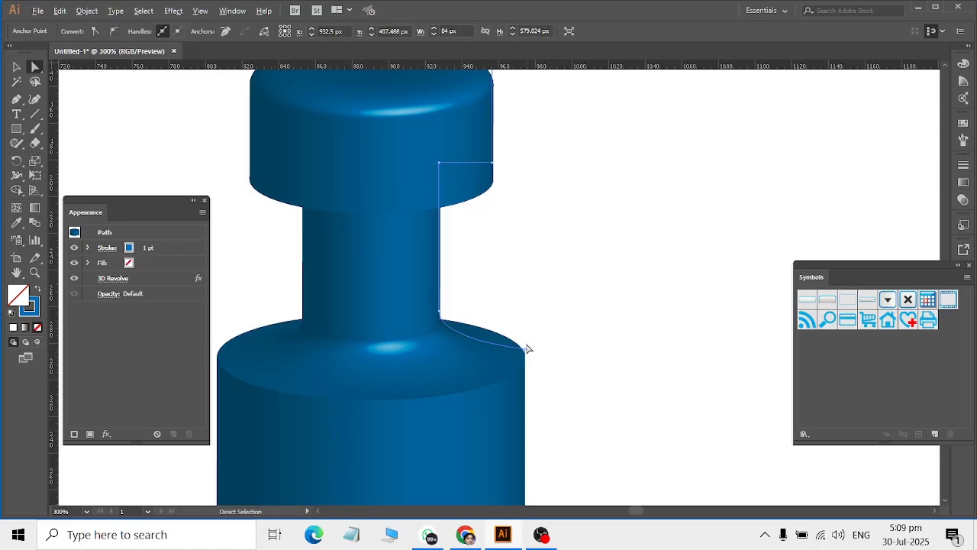
left_click(115, 31)
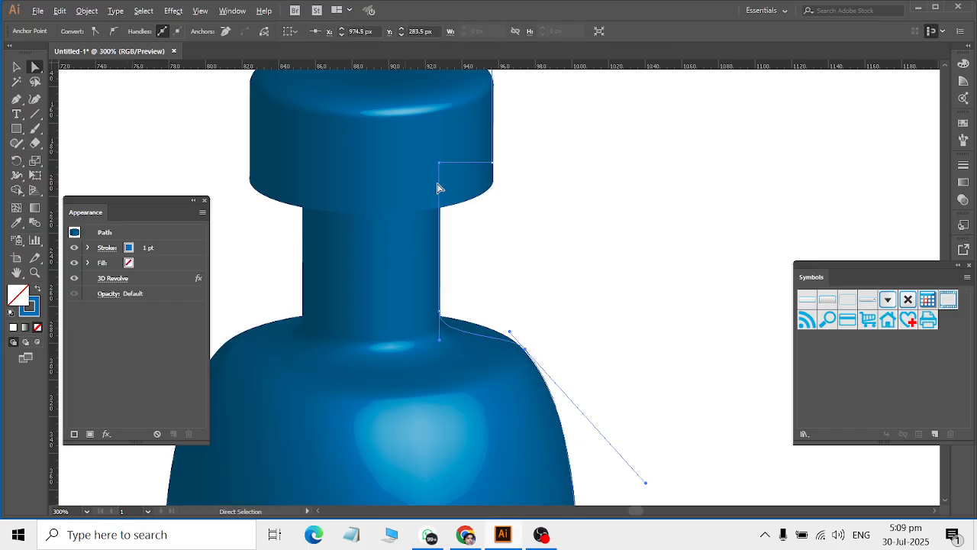
scroll(685, 363, "down", 4)
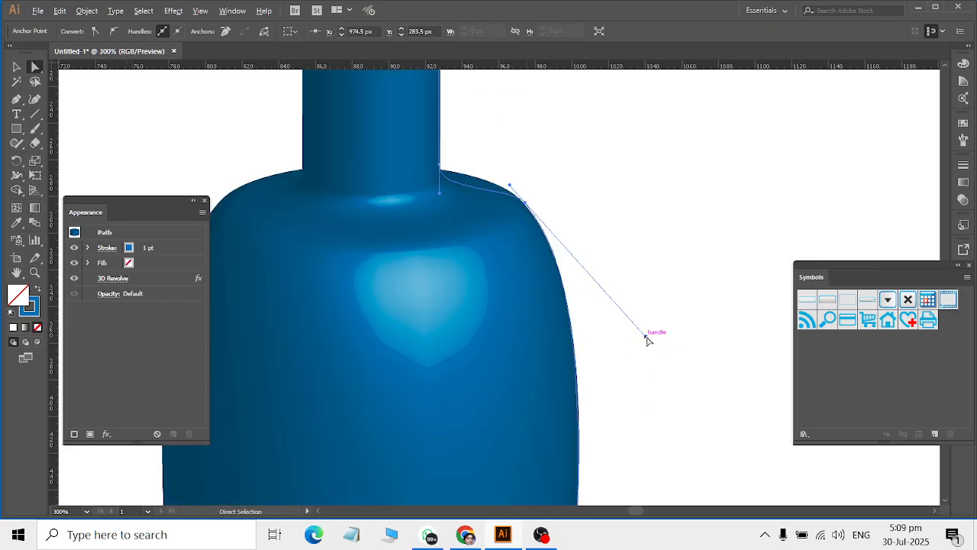
left_click_drag(646, 339, 576, 349)
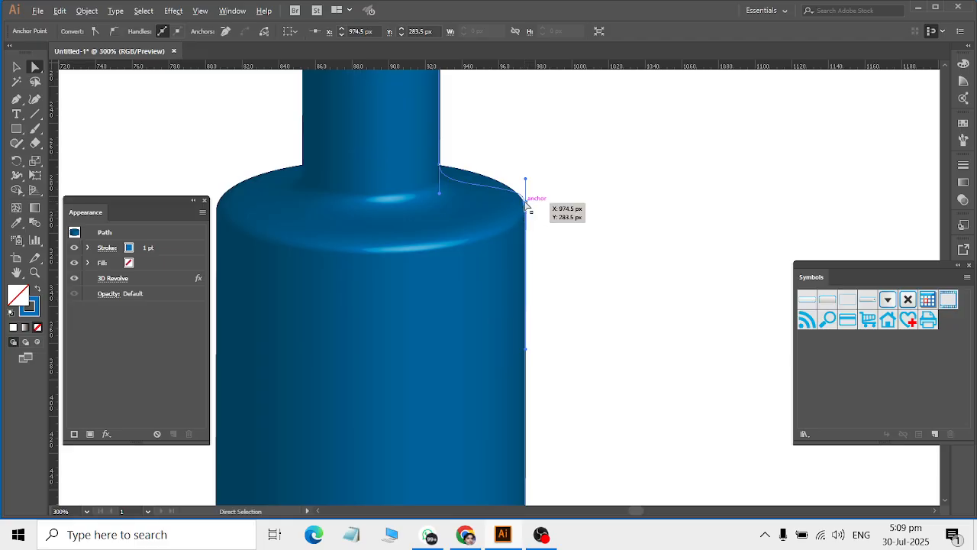
left_click_drag(526, 203, 521, 304)
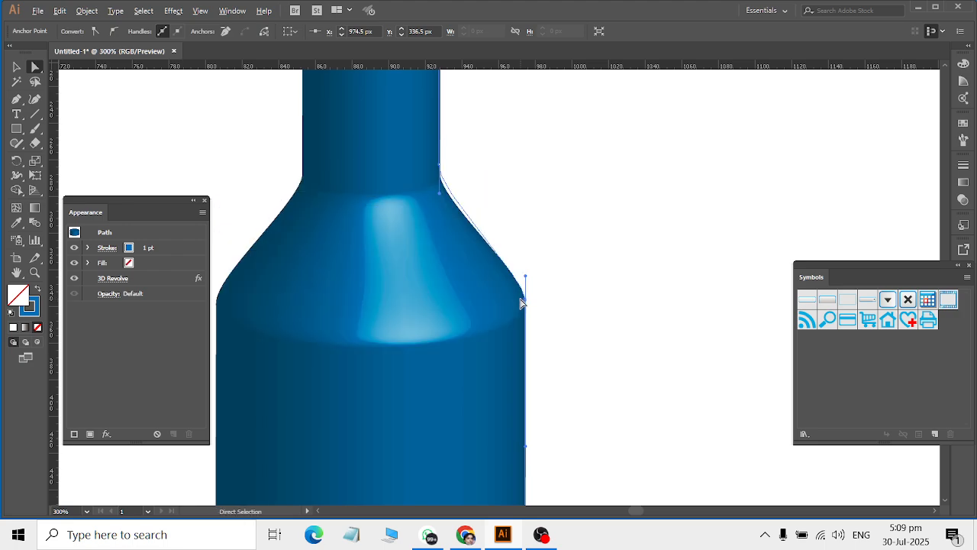
Step: Convert the lower anchor of the bottle's bevelled base edge to a smooth point
scroll(522, 304, "down", 3)
scroll(522, 304, "up", 3)
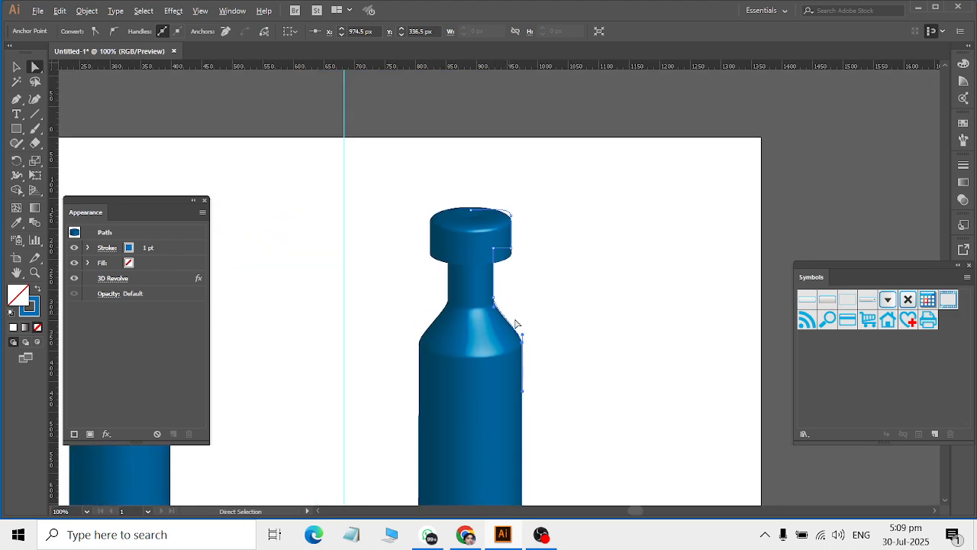
scroll(533, 349, "down", 5)
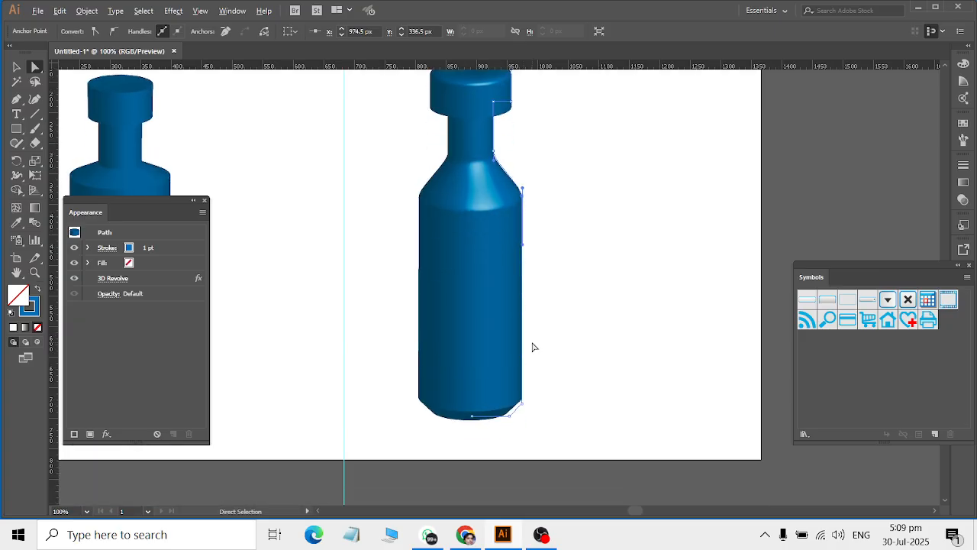
scroll(533, 347, "up", 2)
scroll(519, 427, "down", 2)
scroll(504, 432, "up", 4)
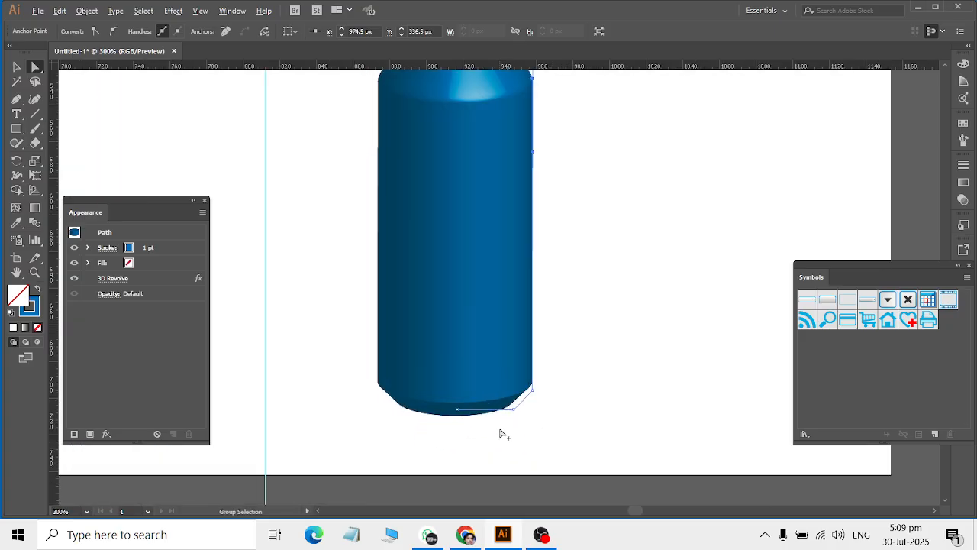
left_click(584, 330)
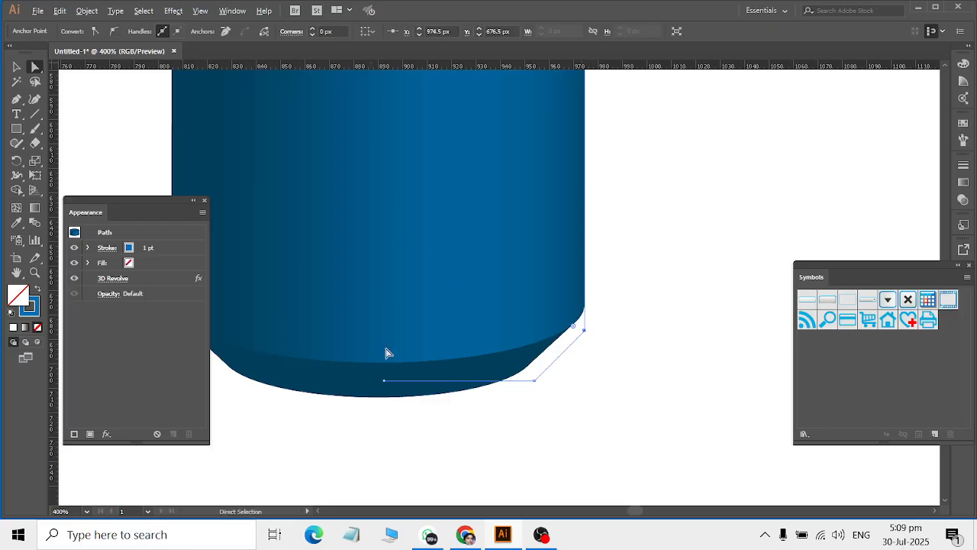
left_click(534, 379)
left_click(113, 33)
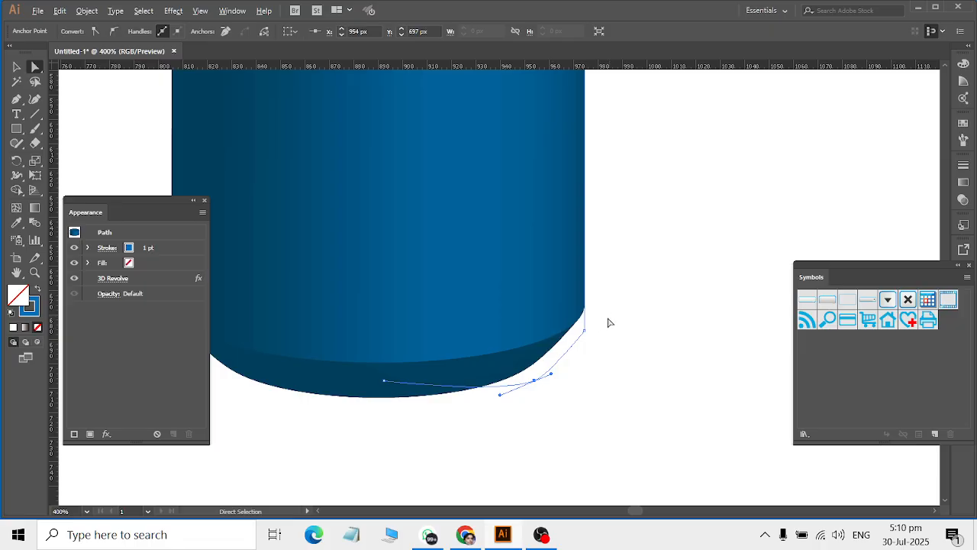
Step: Smooth the base edge's upper anchor with vertical handles and lower the bottom centre anchor to Y about 705.5 px
left_click(585, 330)
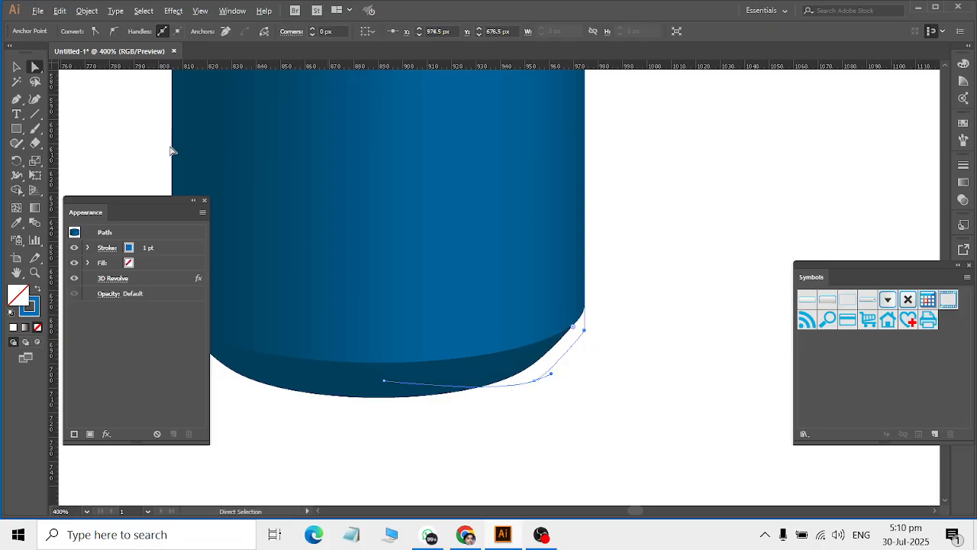
left_click(113, 31)
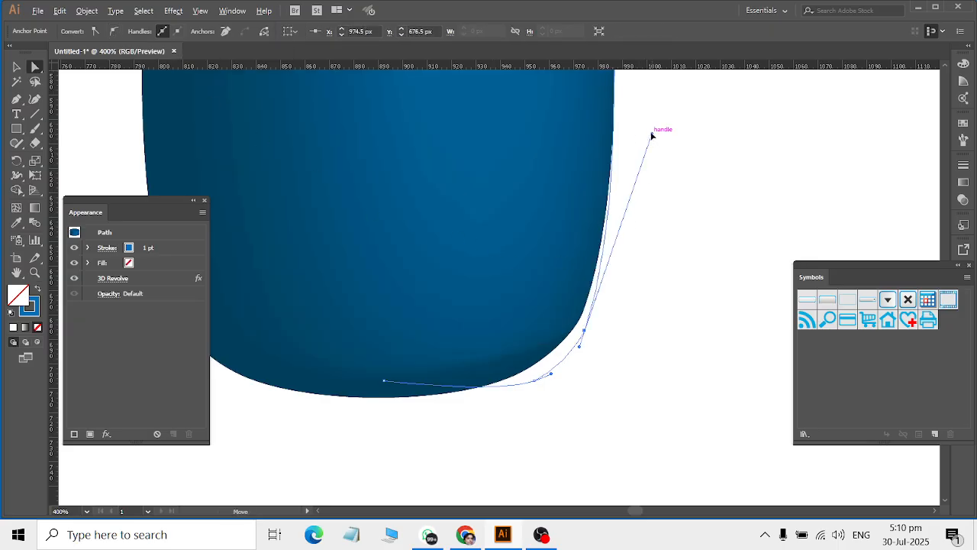
left_click_drag(652, 134, 617, 131)
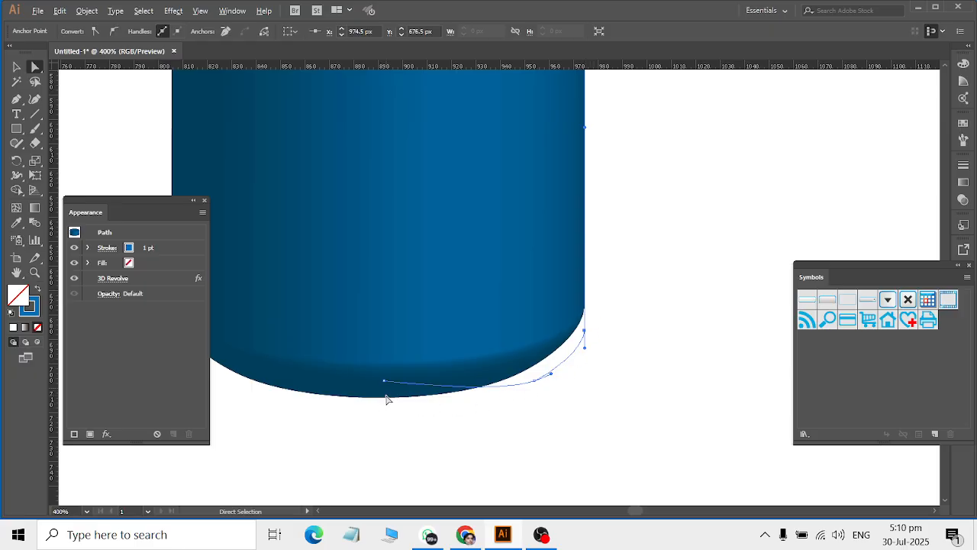
mouse_move(388, 387)
left_mouse_down()
mouse_move(385, 406)
mouse_move(394, 390)
left_mouse_up()
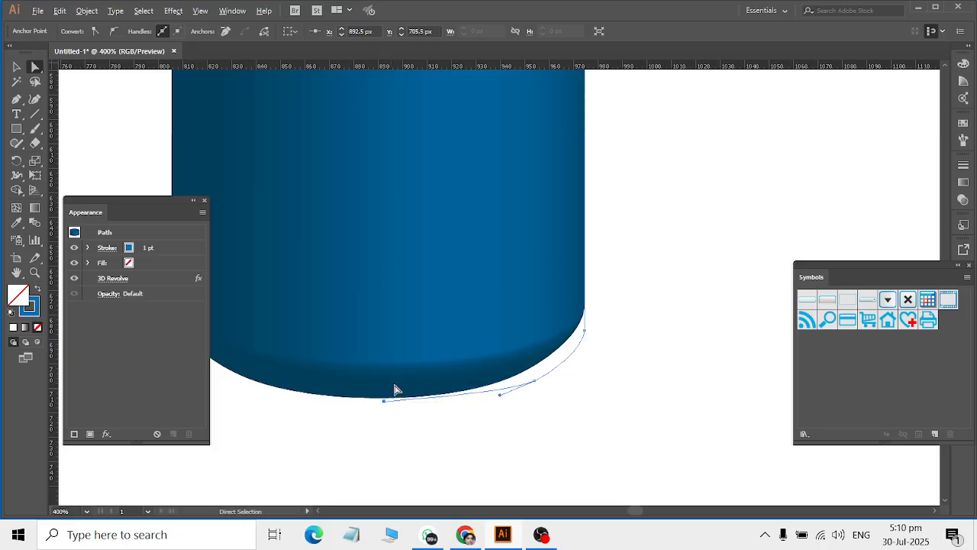
scroll(399, 386, "down", 4)
scroll(414, 341, "left", 6)
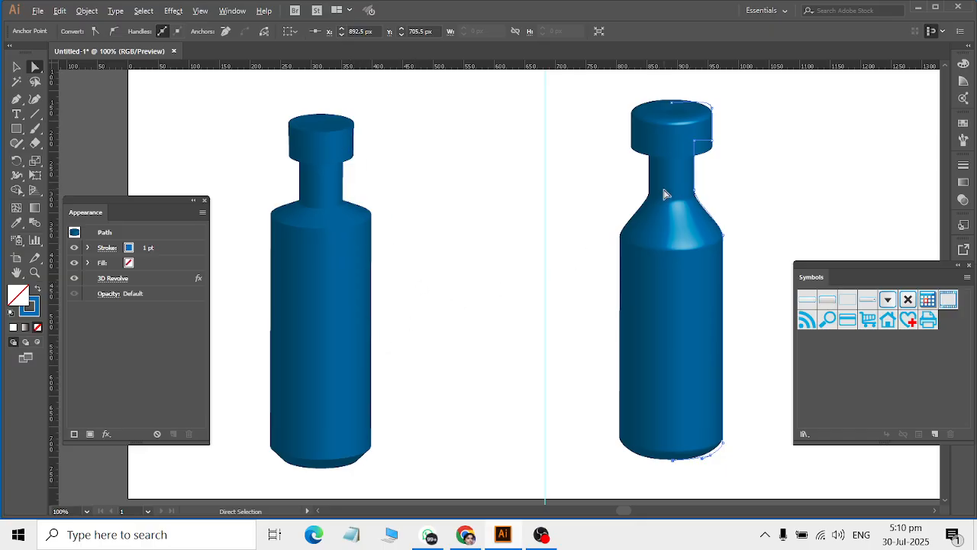
scroll(786, 115, "right", 2)
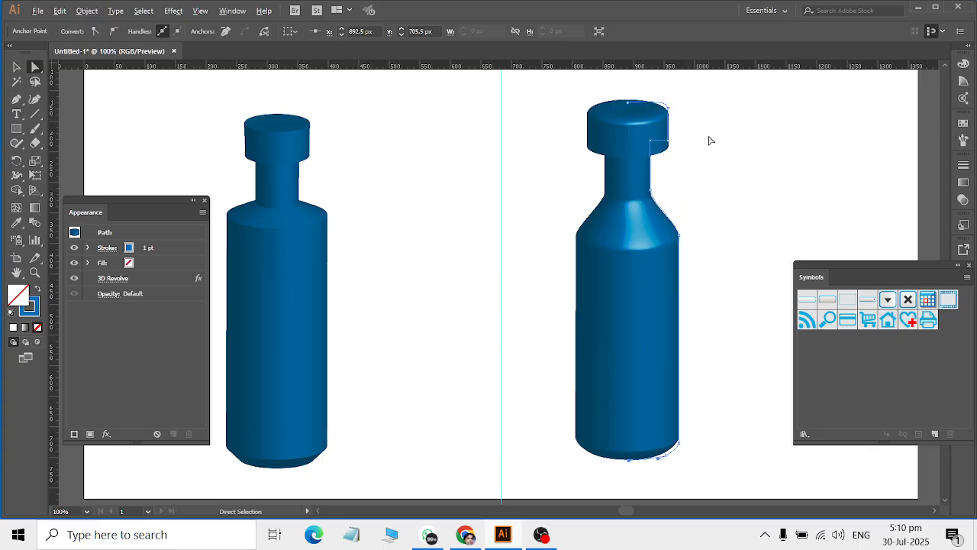
key("ctrl+plus")
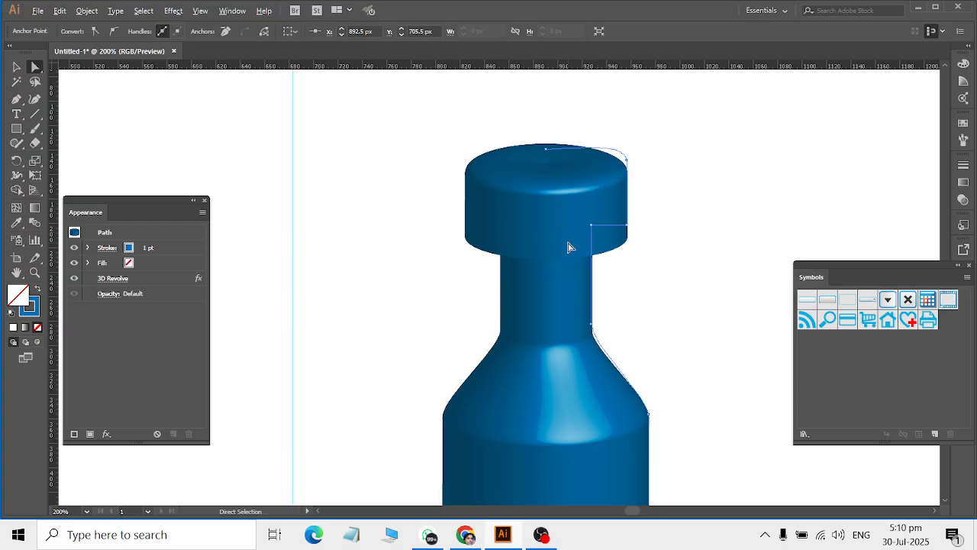
Step: Narrow the cap of the smoothed bottle by moving its outer-side anchors inward to X about 942.5 px
left_click_drag(650, 143, 610, 230)
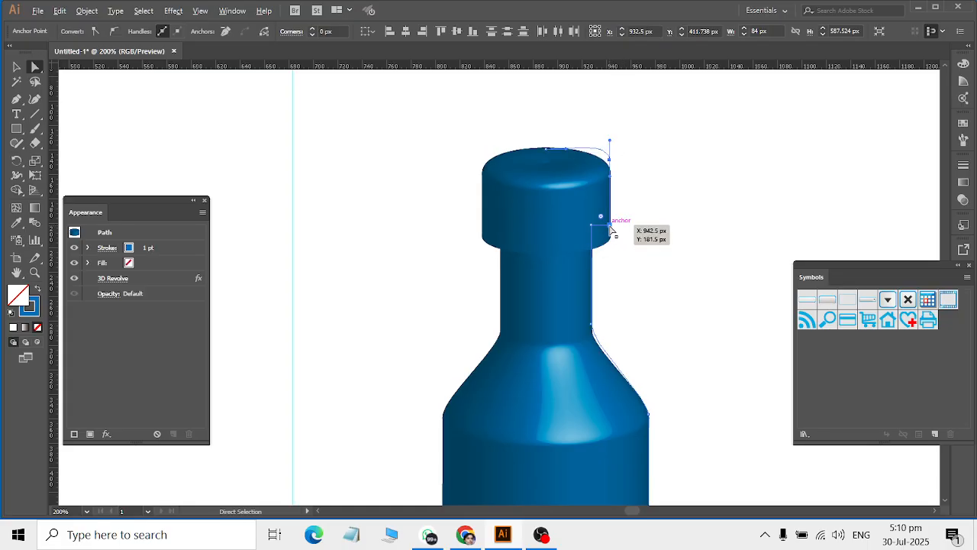
left_click_drag(544, 150, 569, 155)
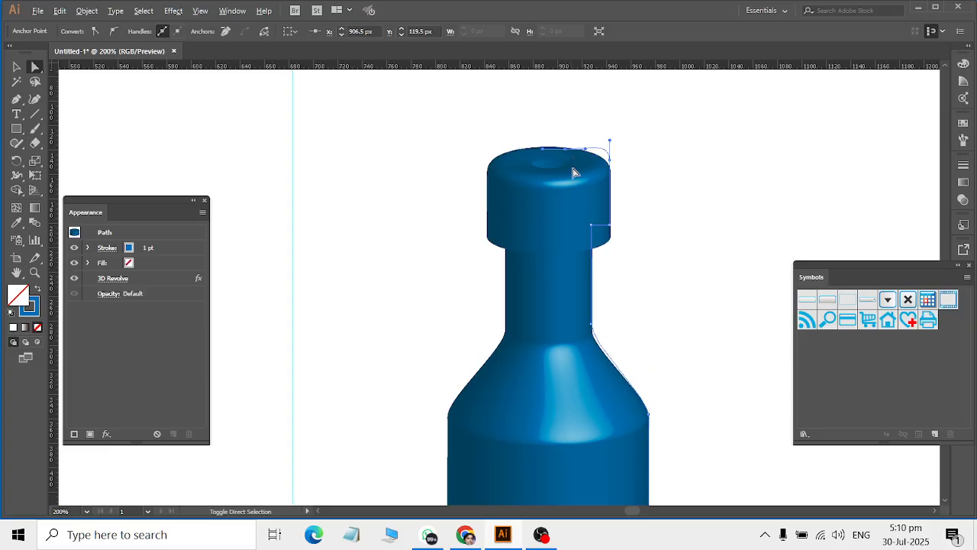
key("ctrl+z")
Step: Shorten the cap of the smoothed bottle by lowering its top anchors about 14 px, then deselect the profile
left_click_drag(633, 121, 523, 184)
left_click_drag(609, 160, 670, 207)
scroll(674, 212, "down", 2)
scroll(682, 373, "down", 2)
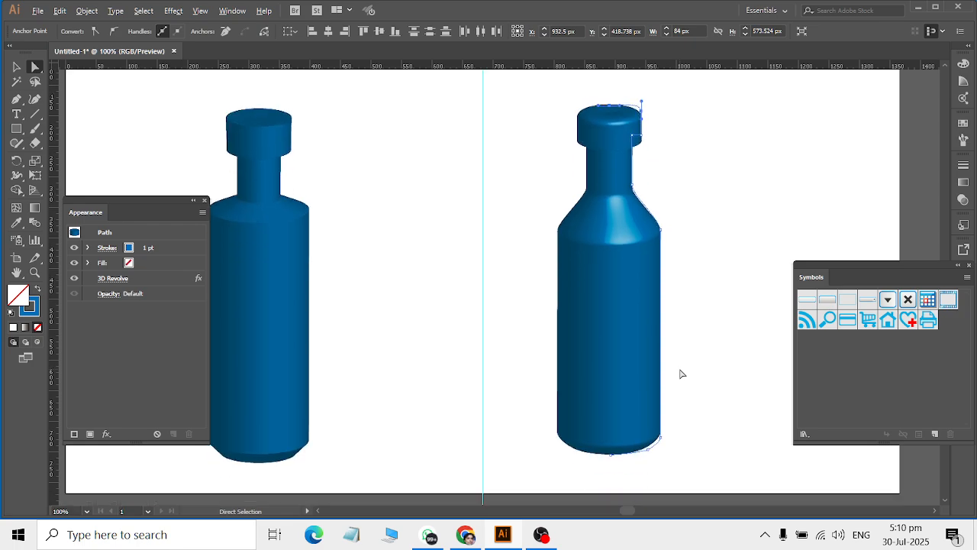
scroll(682, 373, "right", 2)
left_click(667, 279)
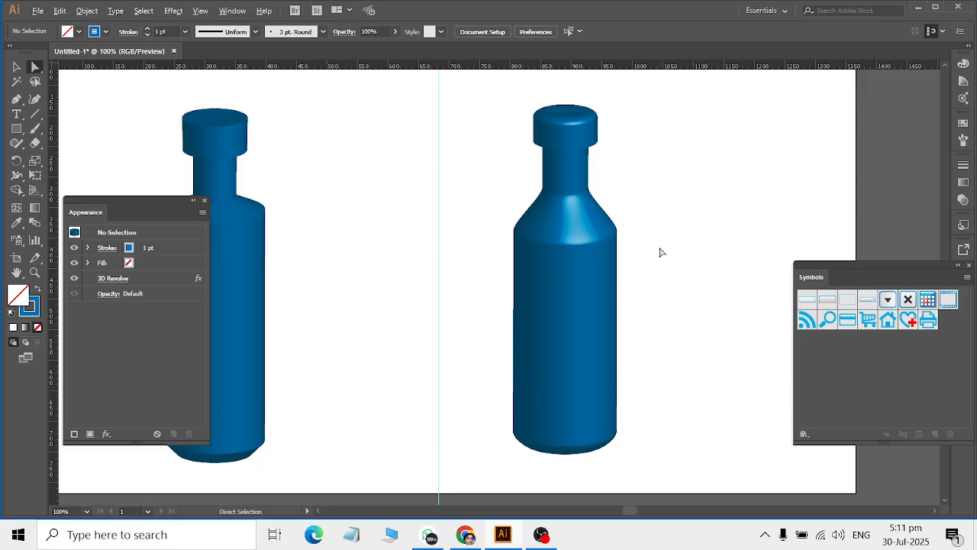
Step: Place a copy of the smoothed bottle about 189 px to its right, at X about 1121.5 px
key("v")
left_click_drag(604, 266, 722, 267)
scroll(706, 279, "right", 2)
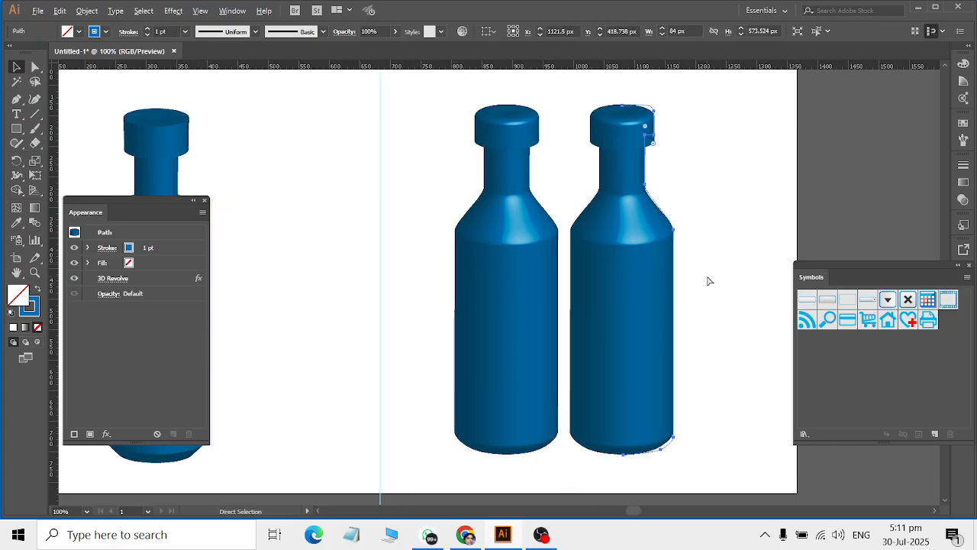
left_click(707, 279)
Step: Delete the anchor at the cap's rounded upper edge from the copied bottle's profile path
left_click(35, 67)
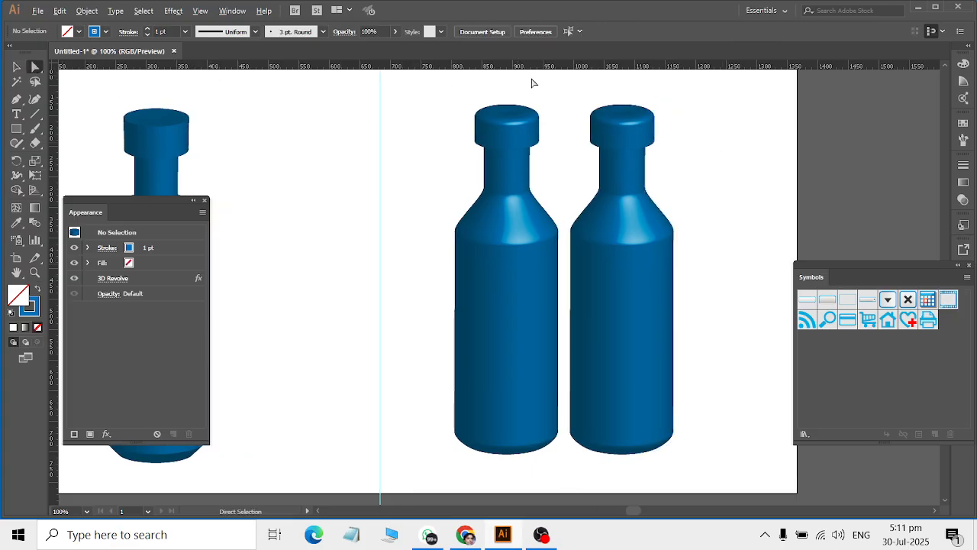
left_click_drag(595, 90, 690, 91)
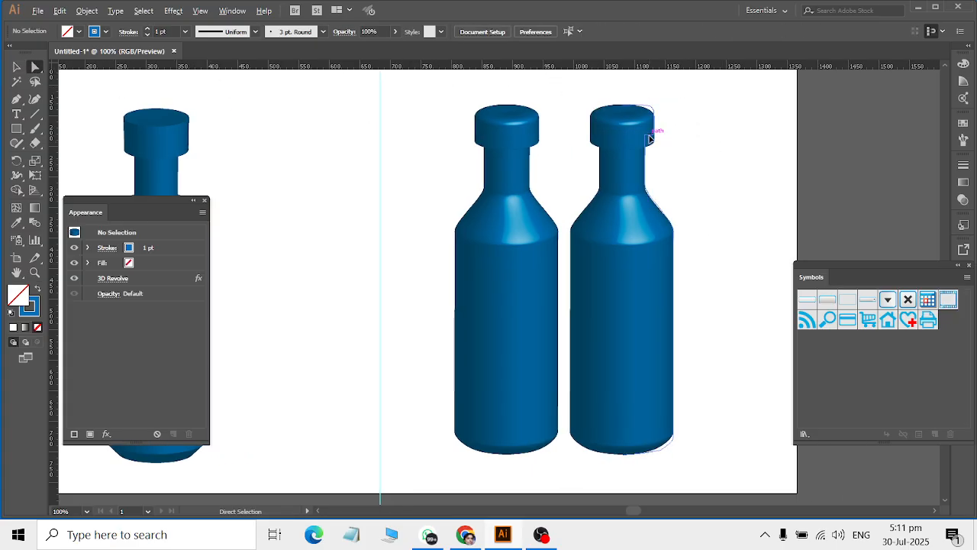
left_click(653, 135)
left_click_drag(686, 144, 718, 112)
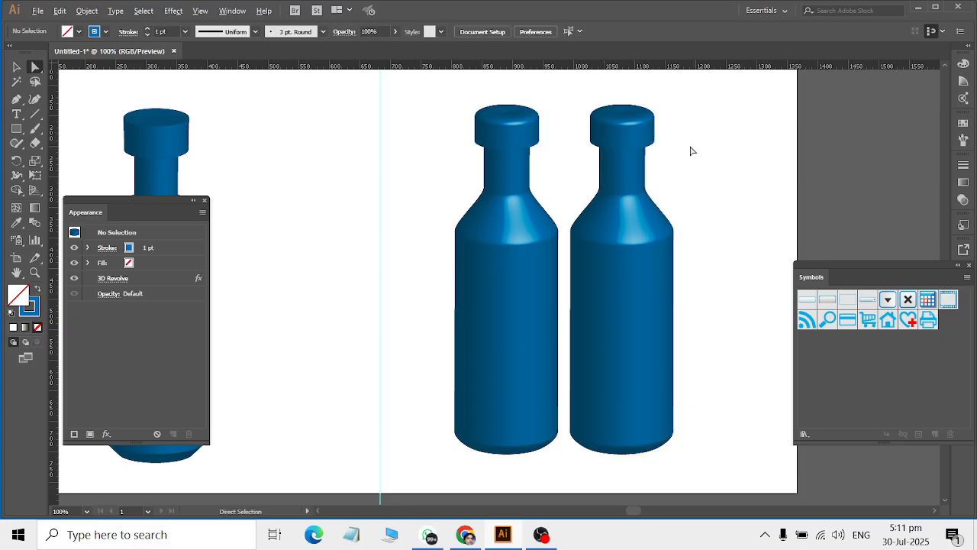
left_click(651, 117)
scroll(668, 102, "up", 3)
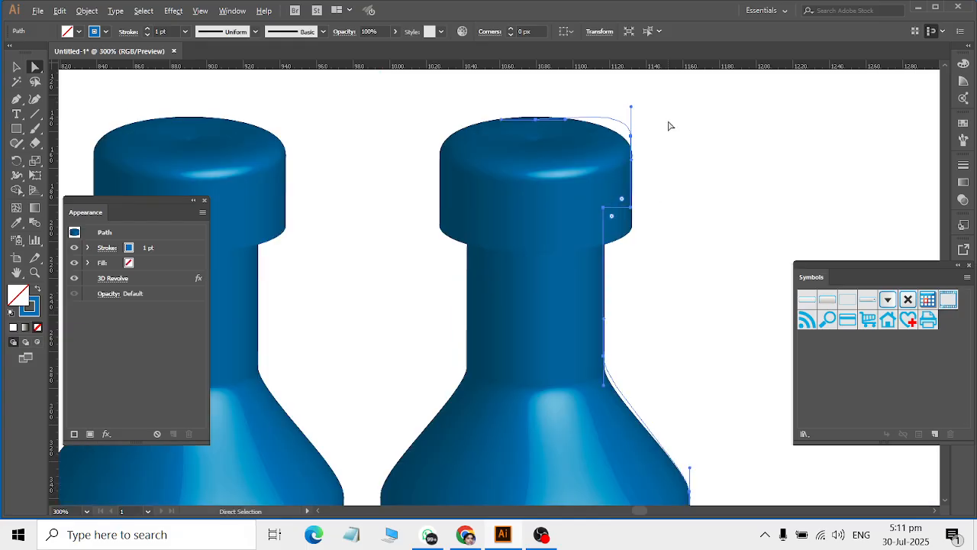
left_click_drag(16, 98, 54, 129)
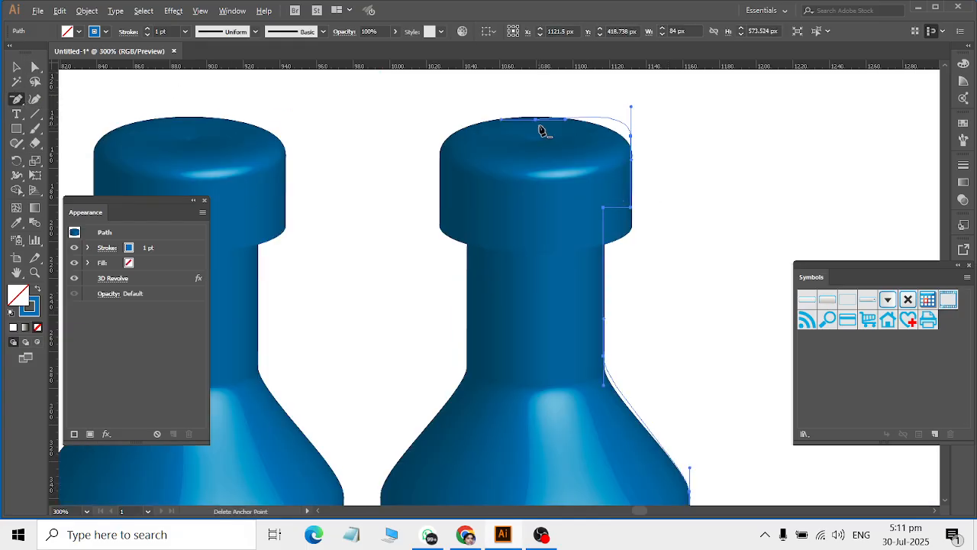
left_click(537, 128)
key("Return")
left_click(630, 139)
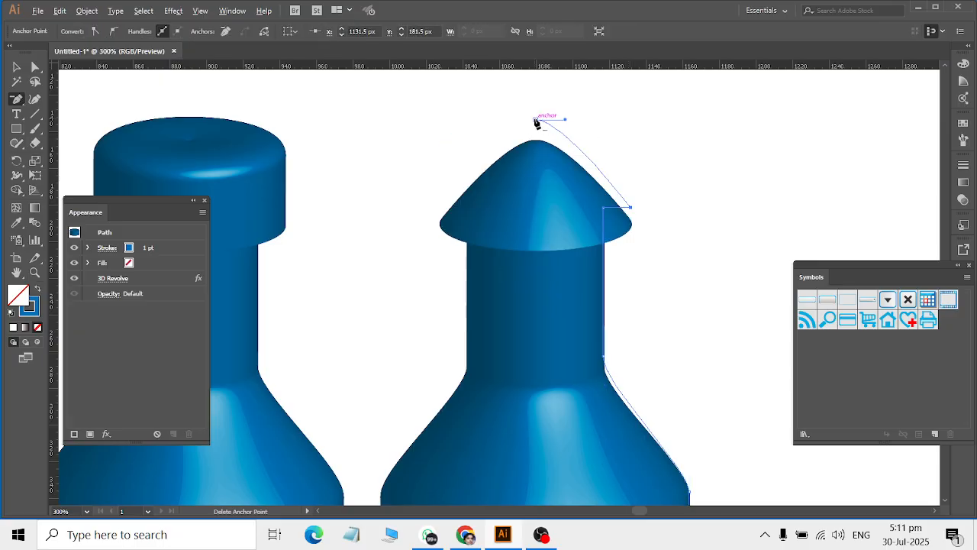
Step: Delete the cap's top centre and lower outer anchors from the copy's profile, leaving the bottle neck open
key("ctrl+z")
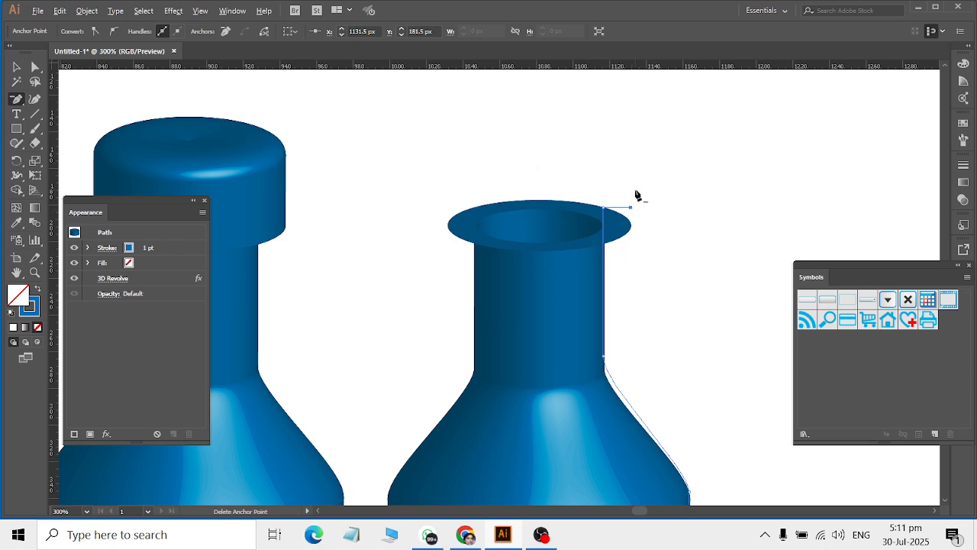
left_click(631, 212)
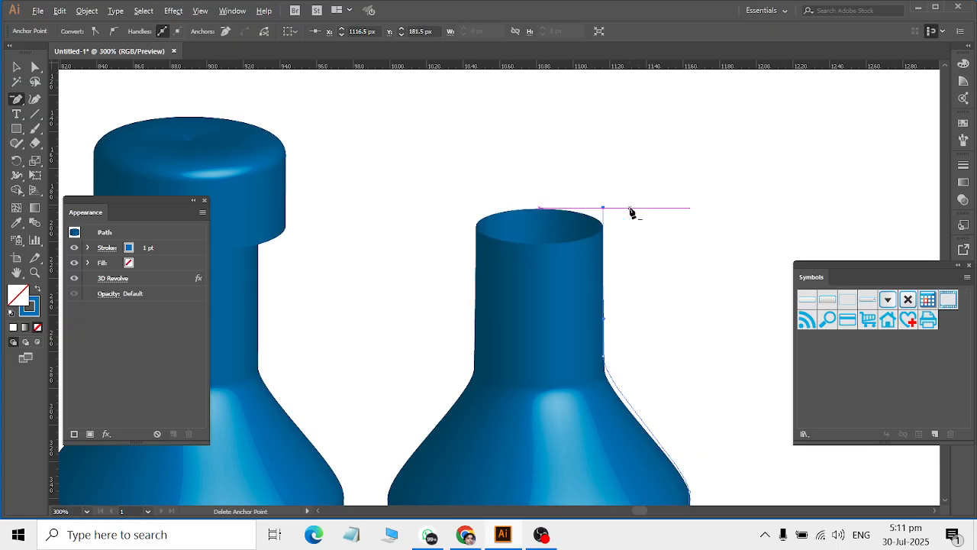
scroll(629, 212, "down", 3)
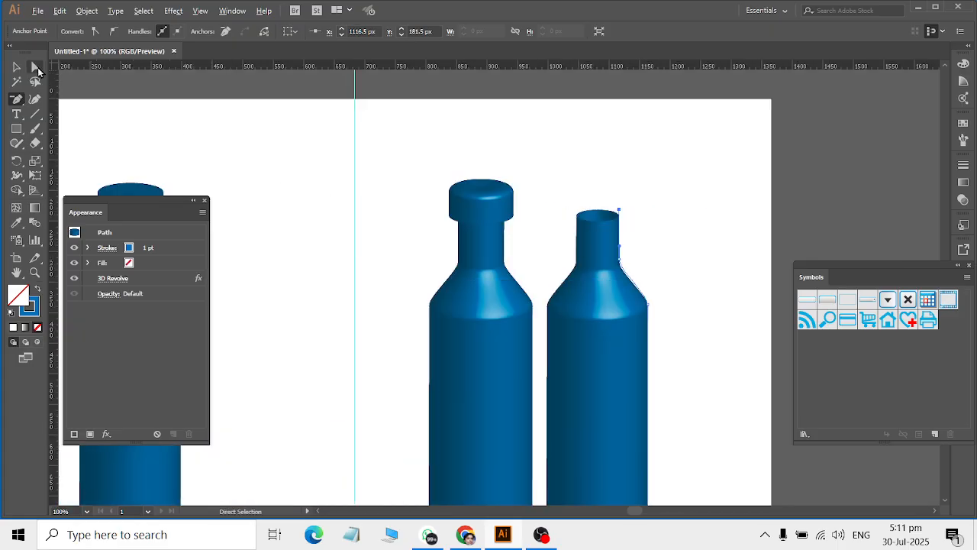
key("v")
left_click(675, 271)
scroll(677, 268, "down", 3)
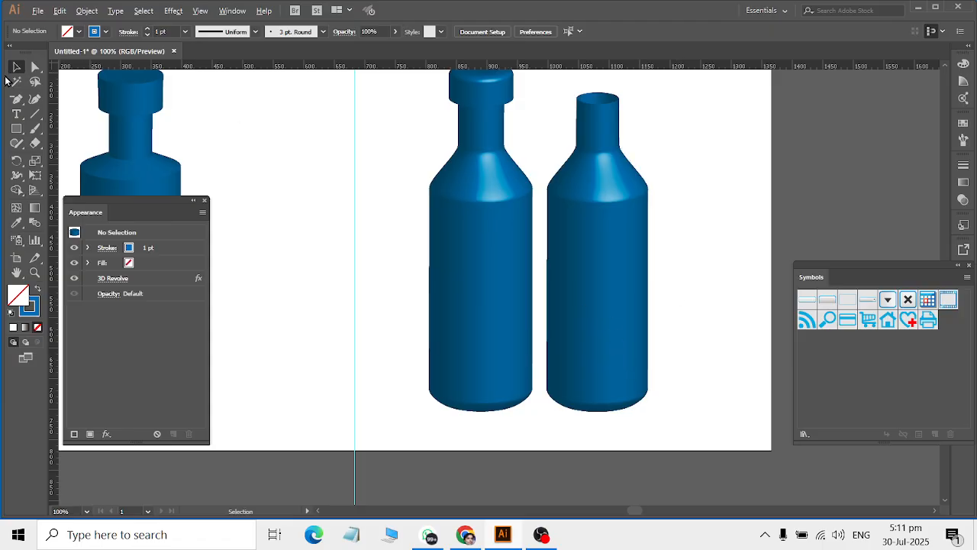
Step: Place a copy of the open-neck bottle to its right, at about X 1299.5 px and Y 427 px
left_click_drag(606, 301, 683, 301)
scroll(686, 359, "right", 3)
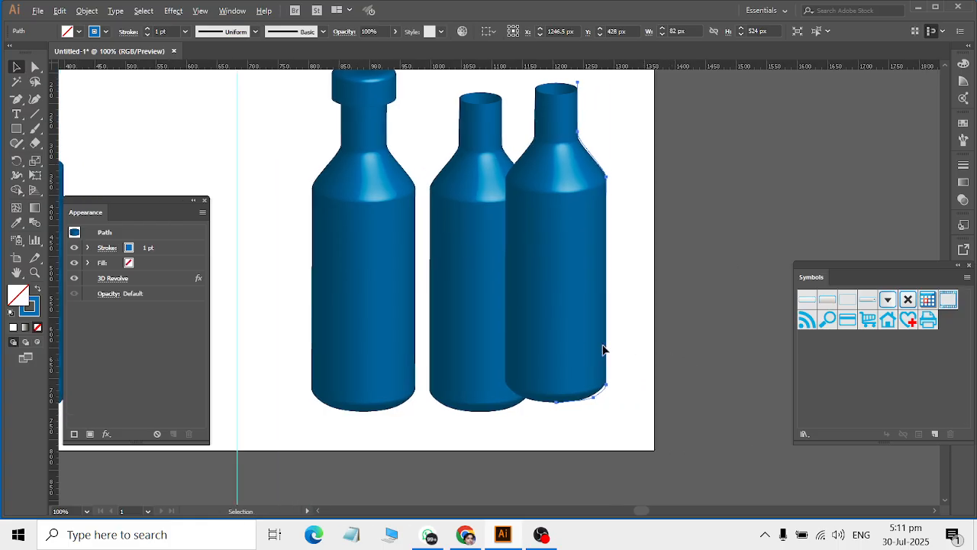
left_click_drag(575, 339, 608, 338)
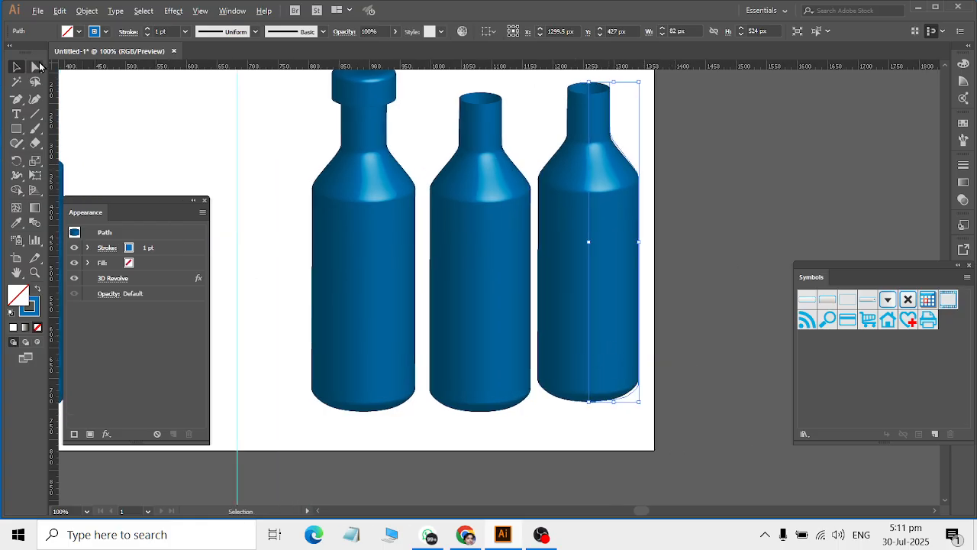
Step: Delete the lower anchor of the rounded base edge from the newest bottle's profile
left_click(35, 67)
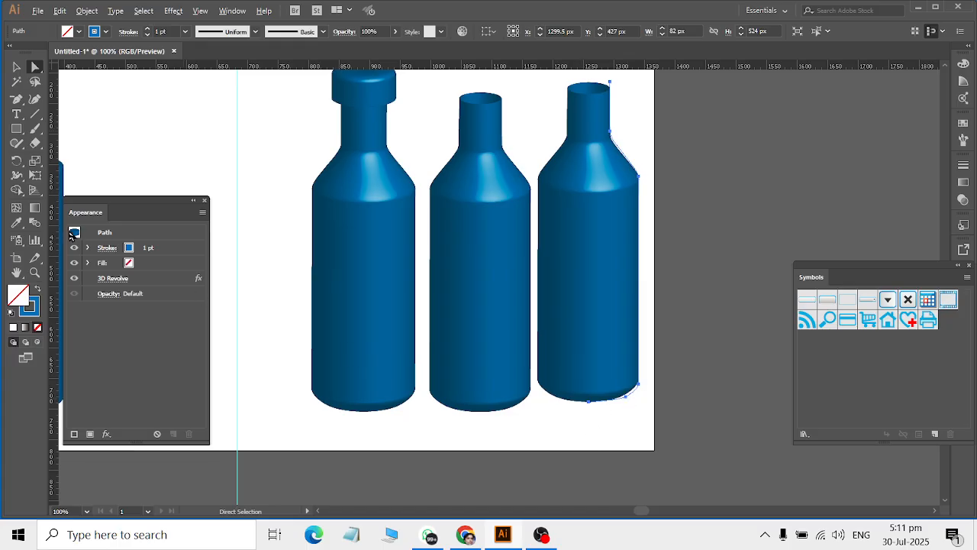
key("p")
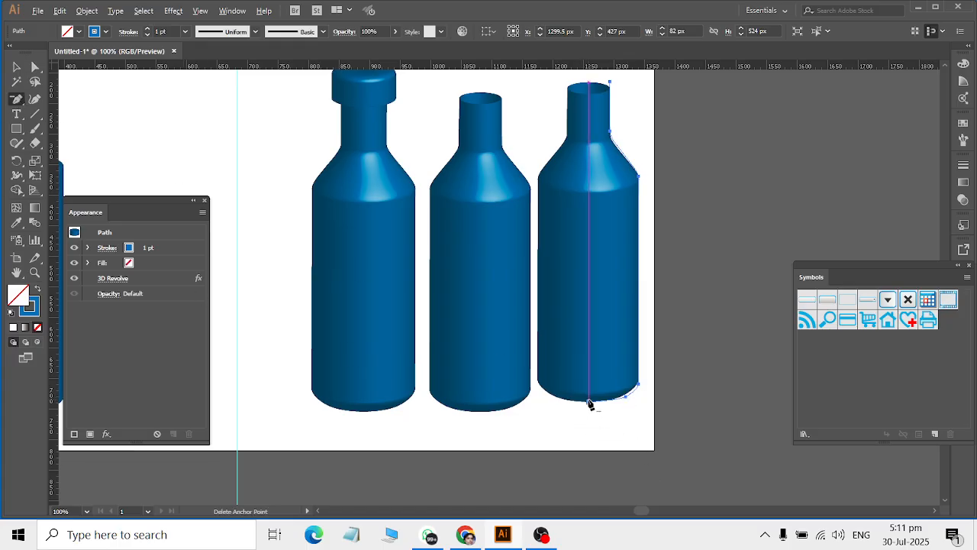
left_click(589, 400)
key("ctrl+z")
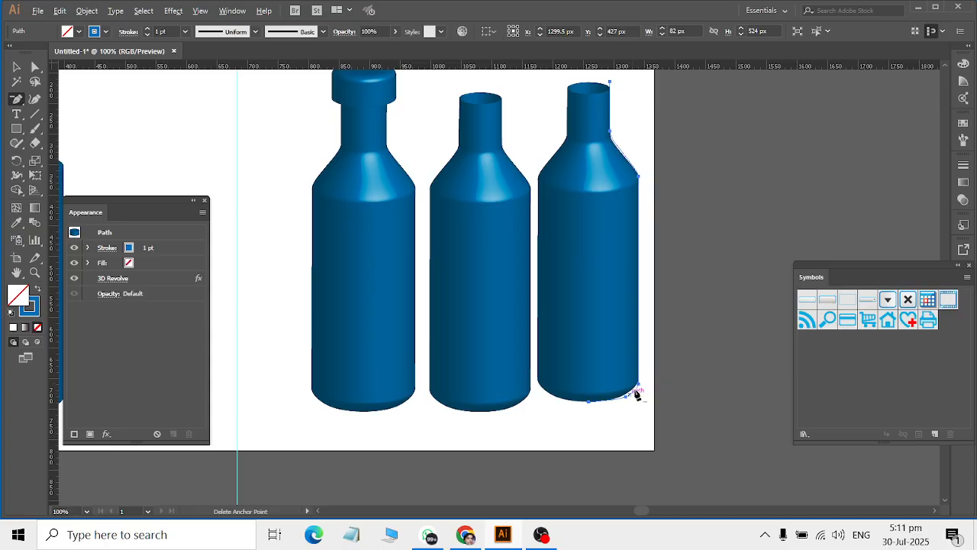
left_click(631, 396)
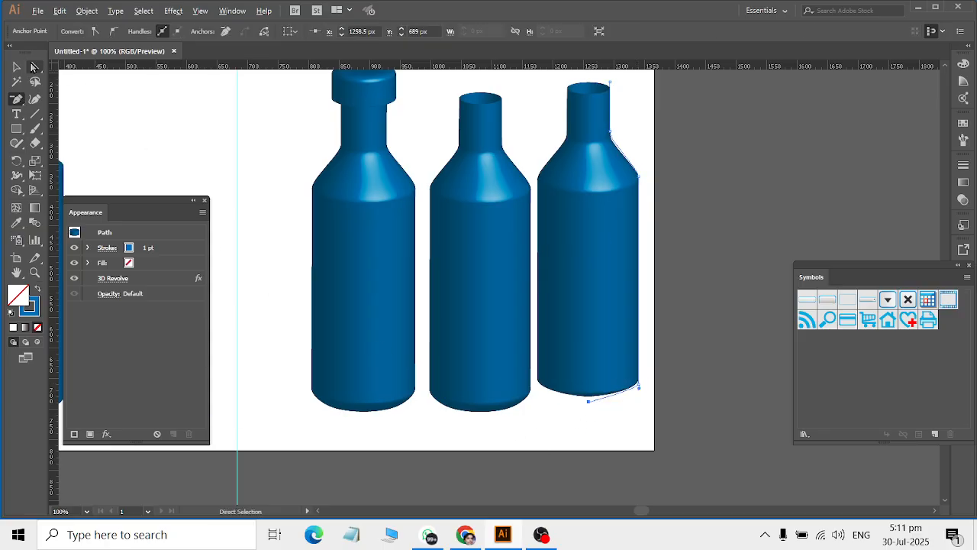
Step: Flatten the newest bottle's base by moving its bottom centre anchor to about X 1254.5 px, Y 669.5 px
left_click(34, 67)
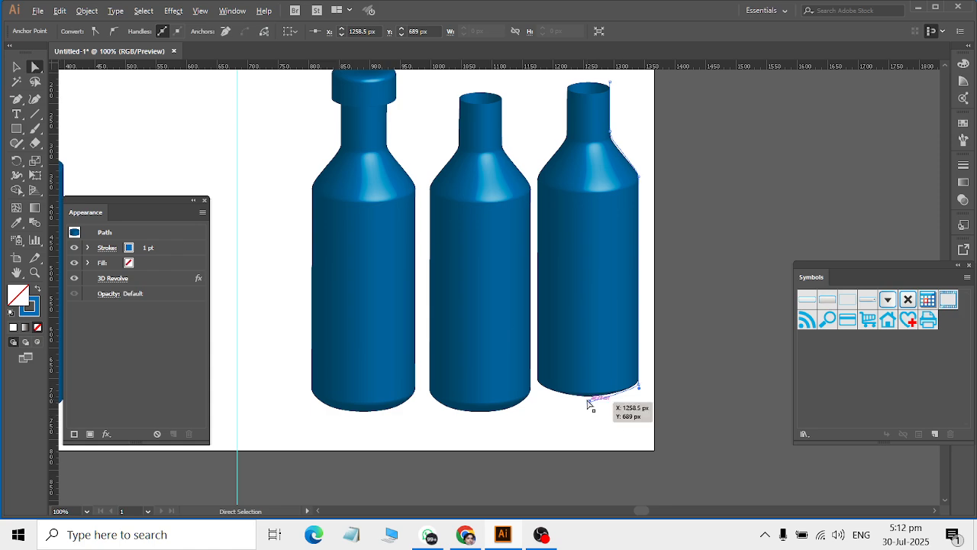
left_click_drag(592, 409, 586, 393)
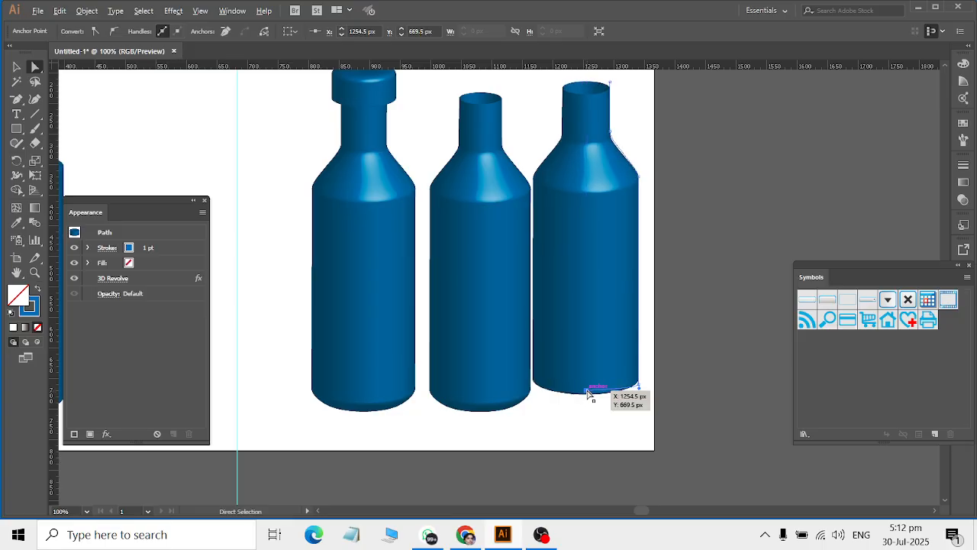
left_click(16, 67)
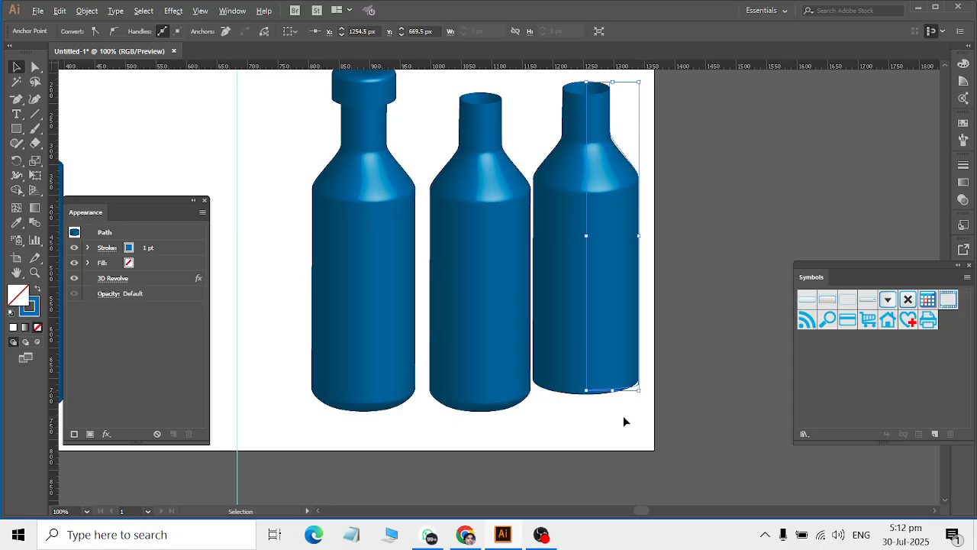
scroll(622, 397, "down", 1)
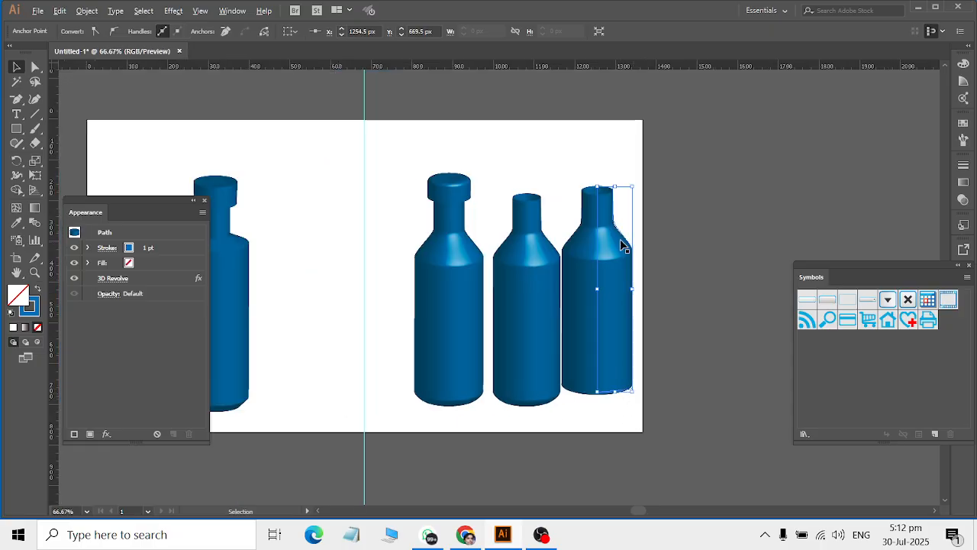
scroll(538, 244, "right", 1)
scroll(489, 205, "up", 2)
left_click(524, 124)
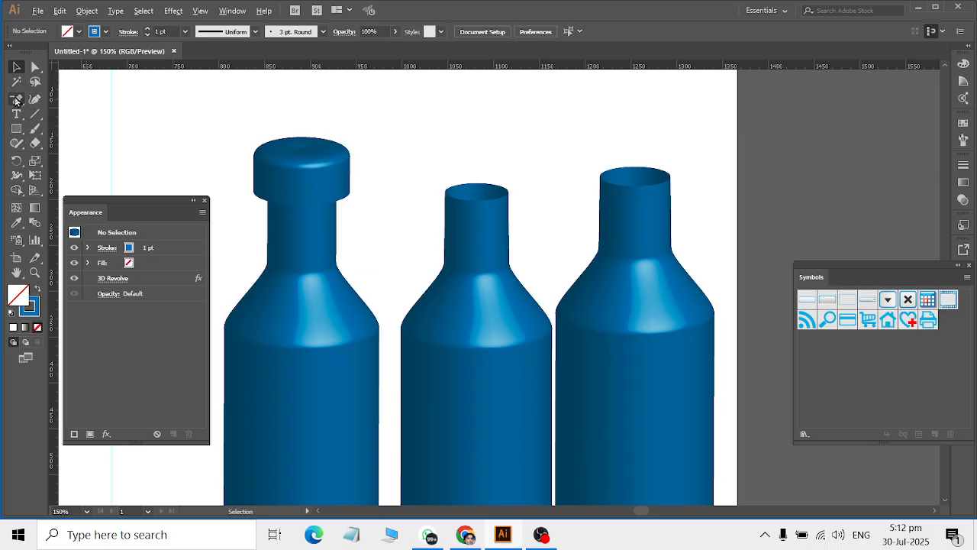
Step: Draw an open three-sided cap half profile, about 25 px wide and 32 px tall, above the middle bottle with the Pen tool
left_click(17, 99)
left_click(68, 100)
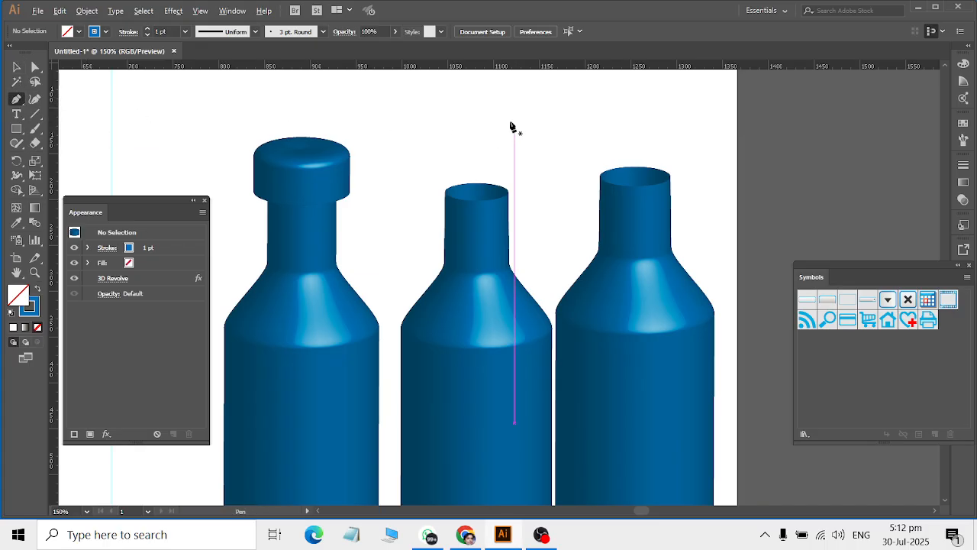
left_click_drag(500, 114, 512, 117)
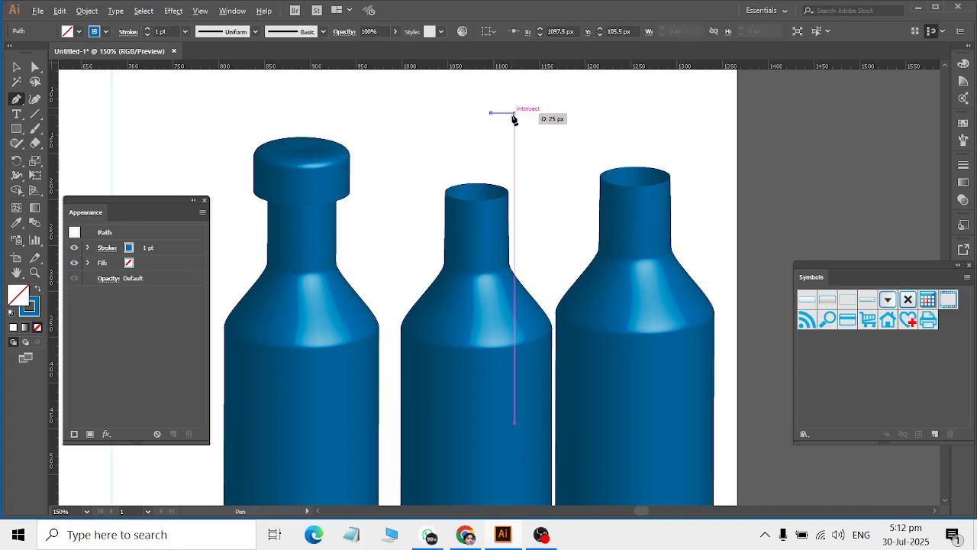
left_click(515, 113)
left_click(514, 142)
left_click(496, 142)
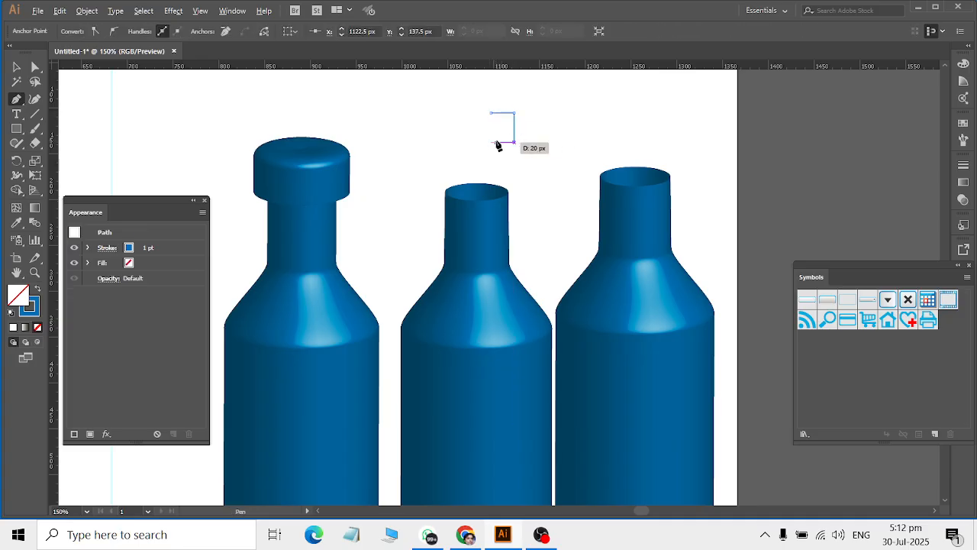
Step: Set the cap profile's stroke colour to red
left_click(16, 67)
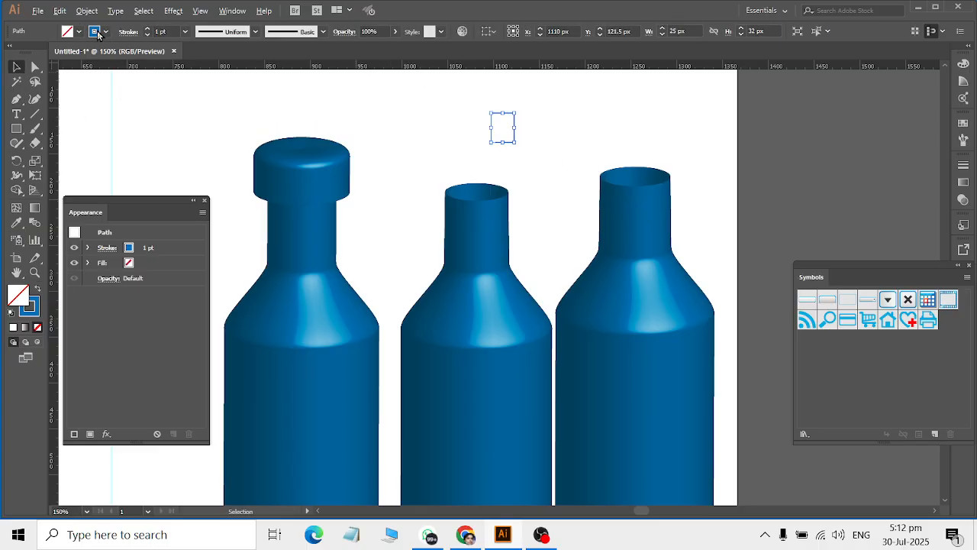
left_click(98, 33)
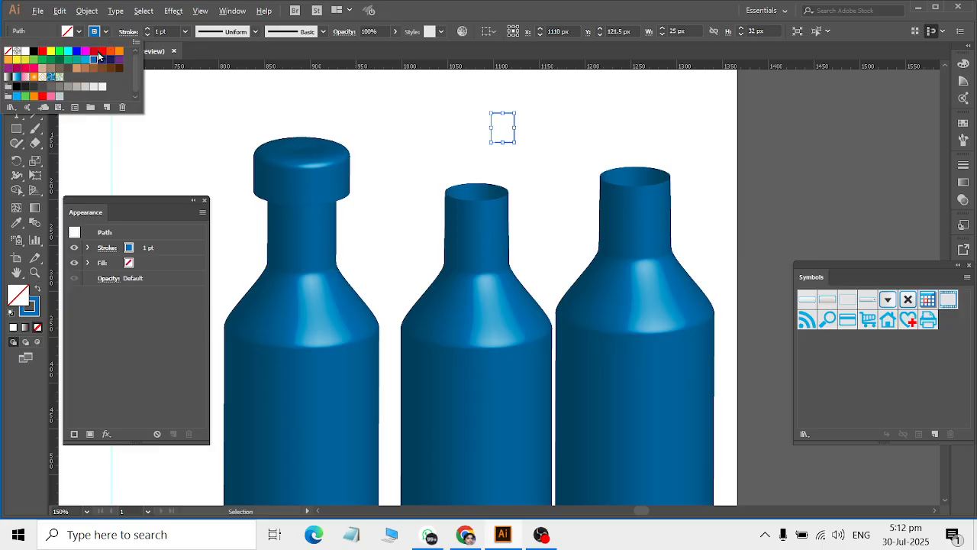
left_click(93, 51)
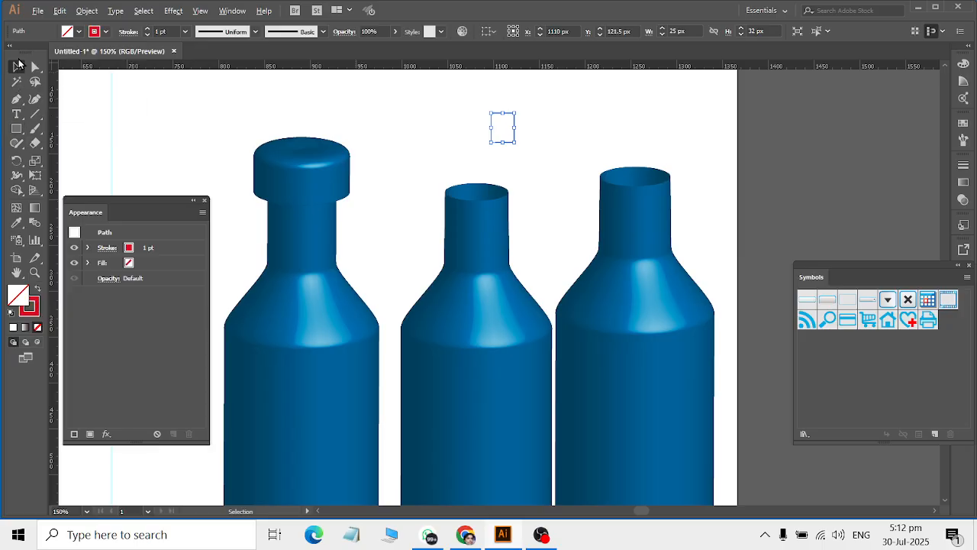
Step: Apply a 360° 3D Revolve to the red cap profile from its left edge, using Off-Axis Front and Plastic Shading
left_click_drag(454, 96, 556, 158)
left_click(173, 10)
mouse_move(183, 105)
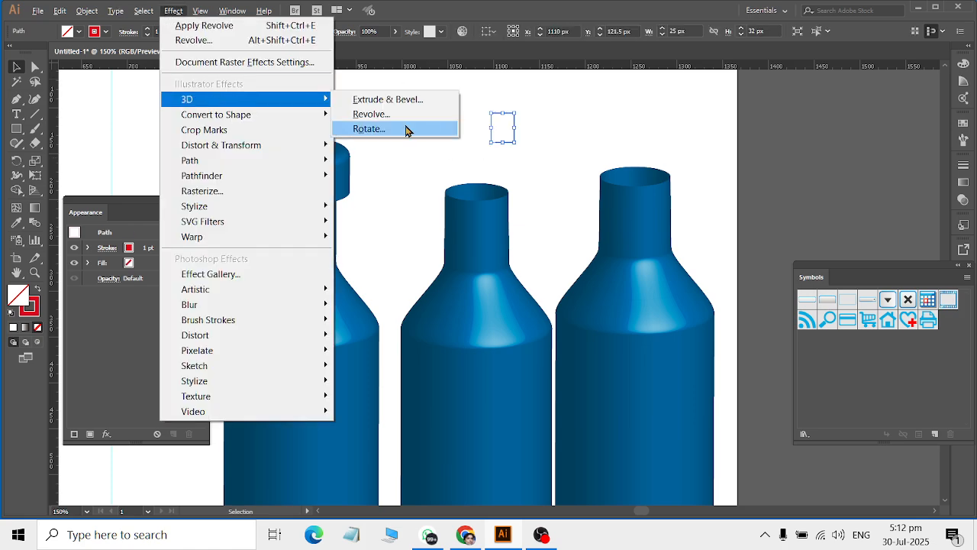
left_click(406, 127)
left_click(592, 358)
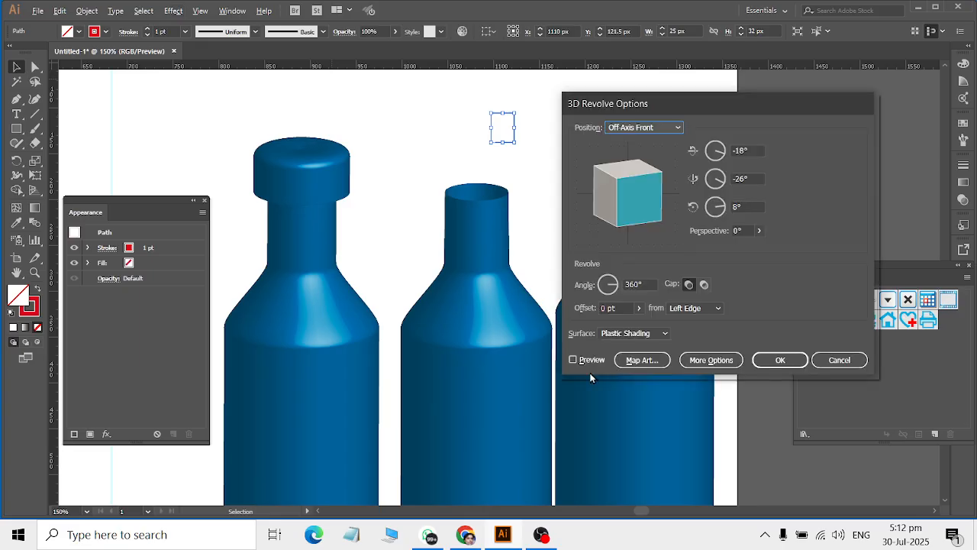
left_click(779, 359)
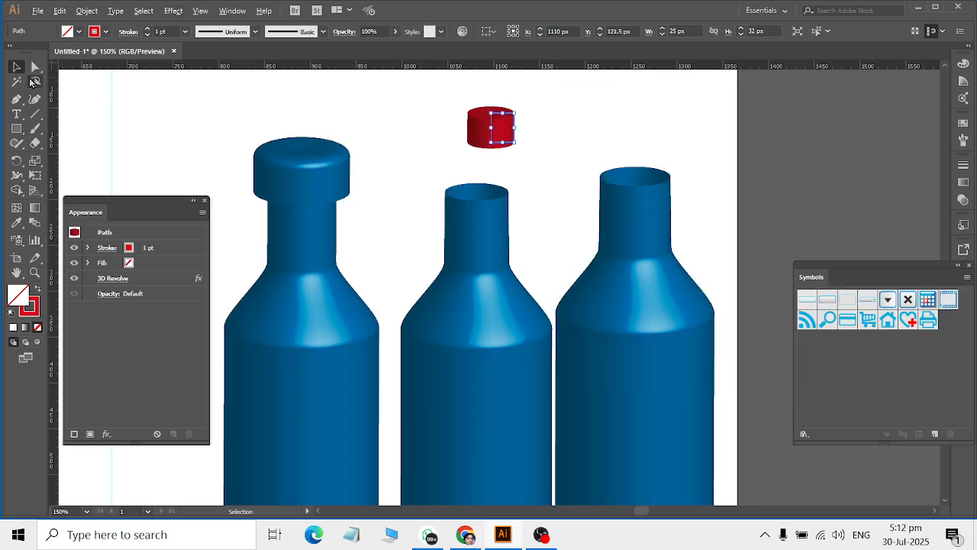
Step: Enlarge the red cap's profile to about 44.5 × 57 px and seat it on the middle bottle's neck at about X 1103 px, Y 161.5 px
left_click_drag(515, 142, 536, 157)
left_click_drag(493, 127, 487, 172)
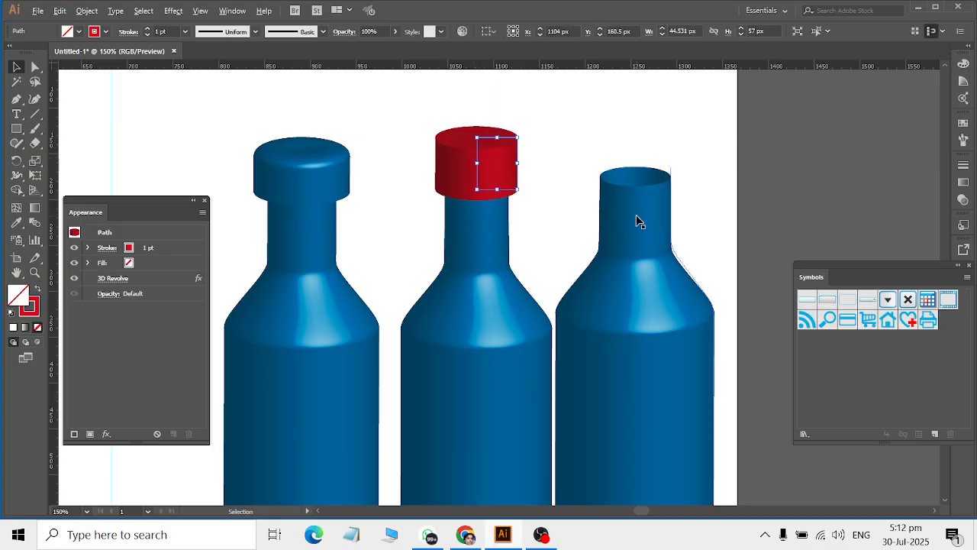
key("Left")
key("Left")
key("Left")
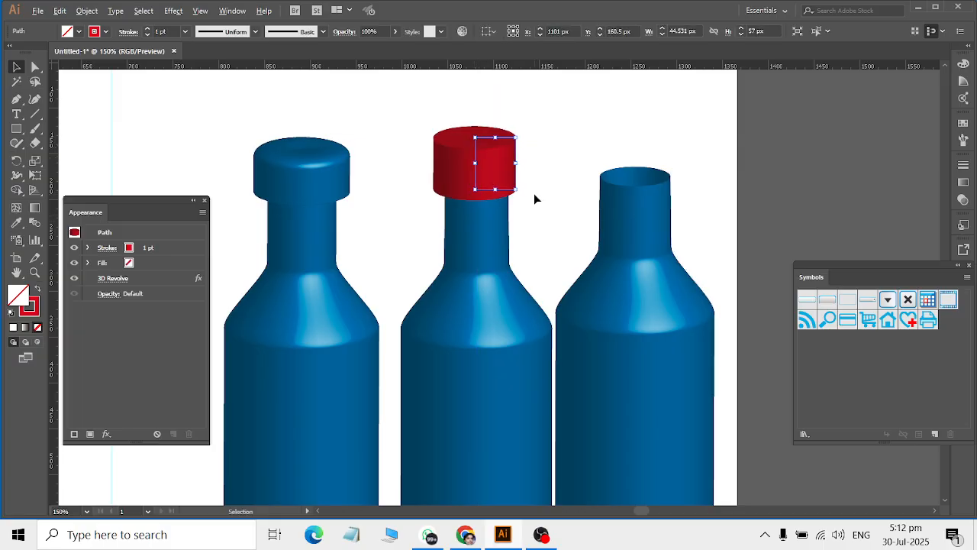
key("Down")
key("Right")
key("Right")
Step: Move the smoothed bottle with the built-in blue cap away from the red-capped one, to about X 878.5 px, Y 417.7 px
scroll(537, 207, "down", 2)
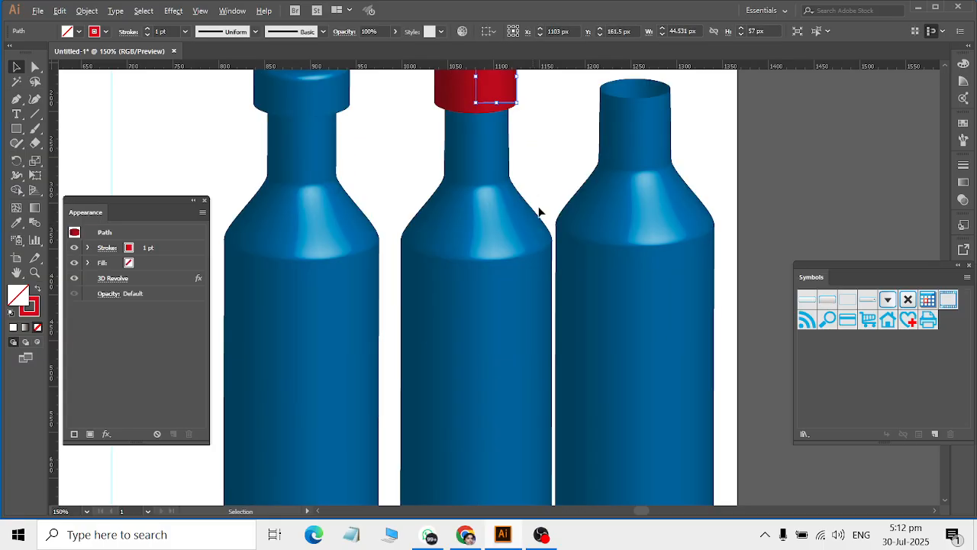
scroll(539, 211, "down", 4)
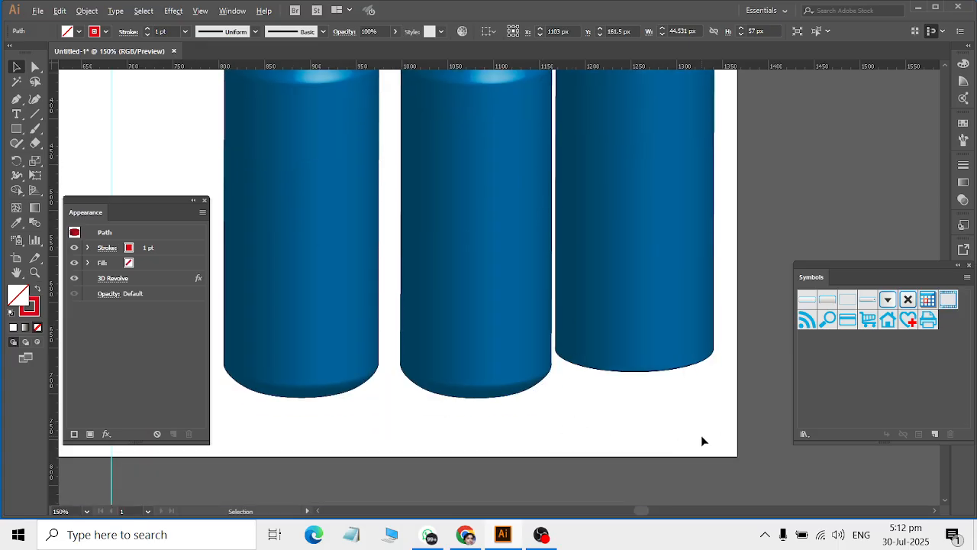
scroll(696, 427, "down", 1)
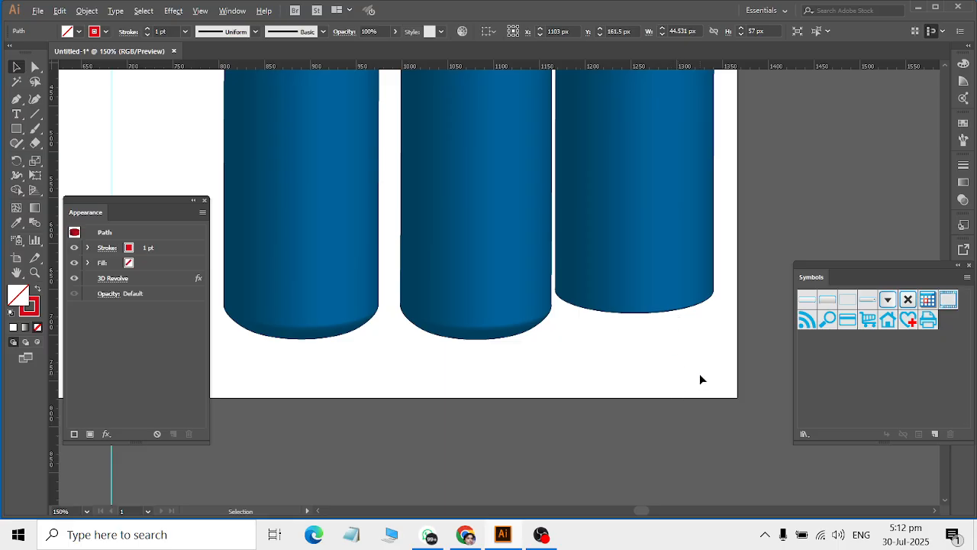
scroll(699, 373, "down", 2)
scroll(700, 374, "up", 2)
left_click(666, 215)
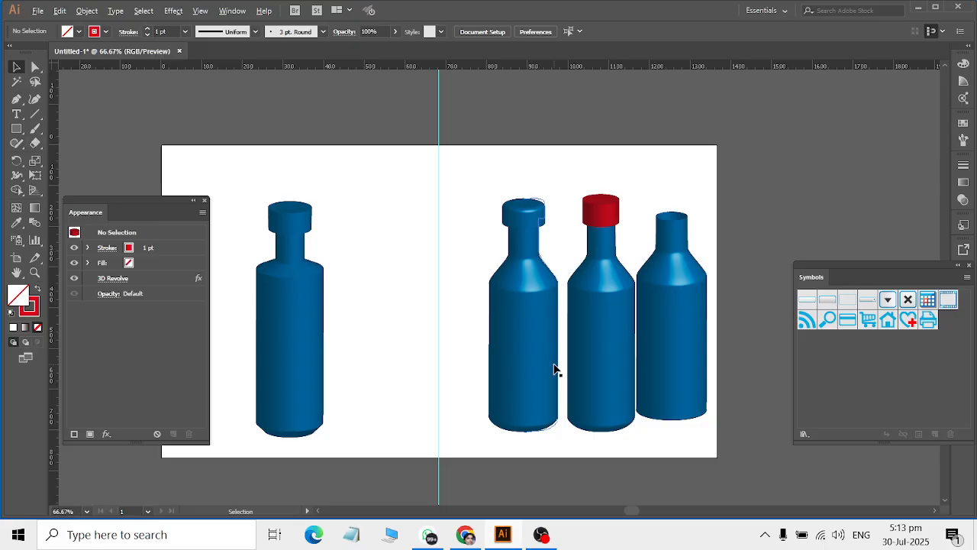
left_click_drag(528, 364, 514, 363)
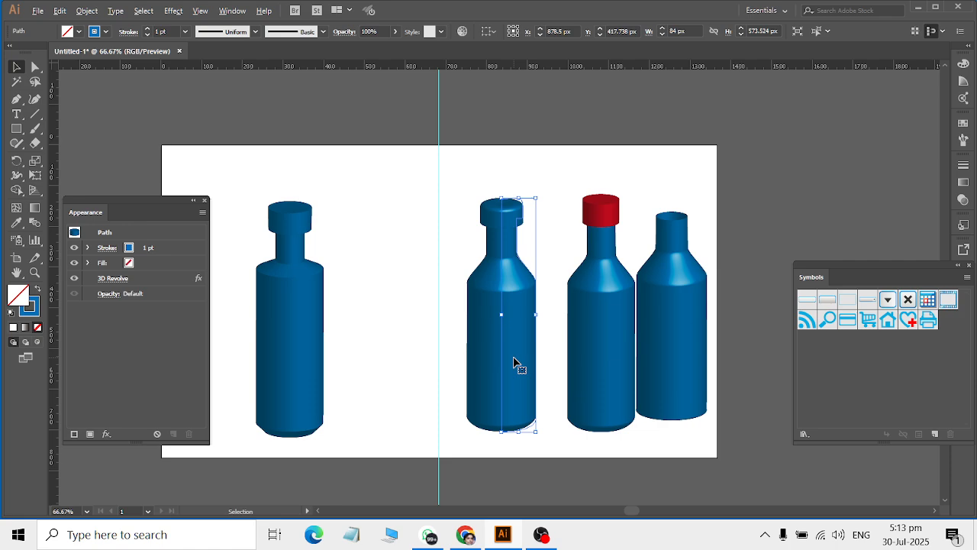
Step: Set the moved bottle's stroke colour to a very light grey and deselect it
scroll(537, 394, "up", 2)
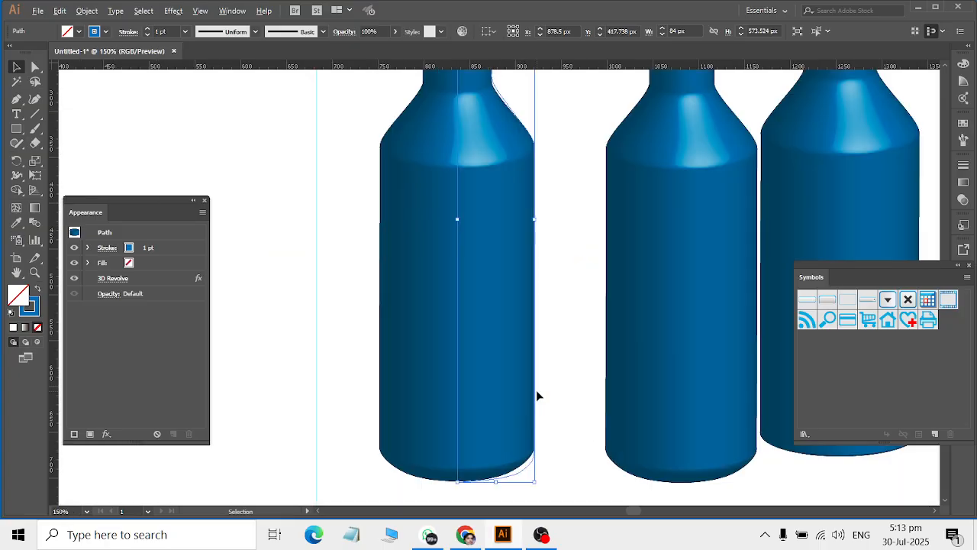
left_click(105, 32)
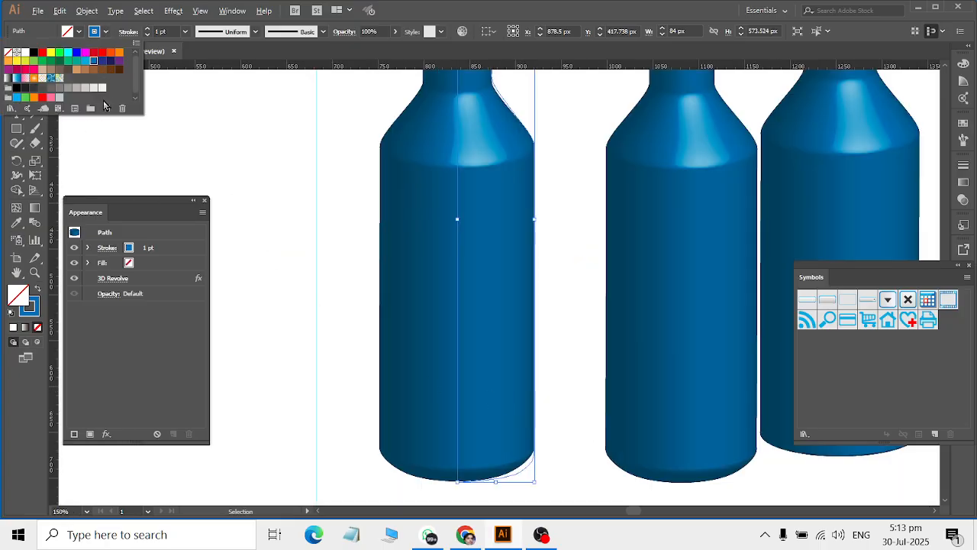
left_click(95, 88)
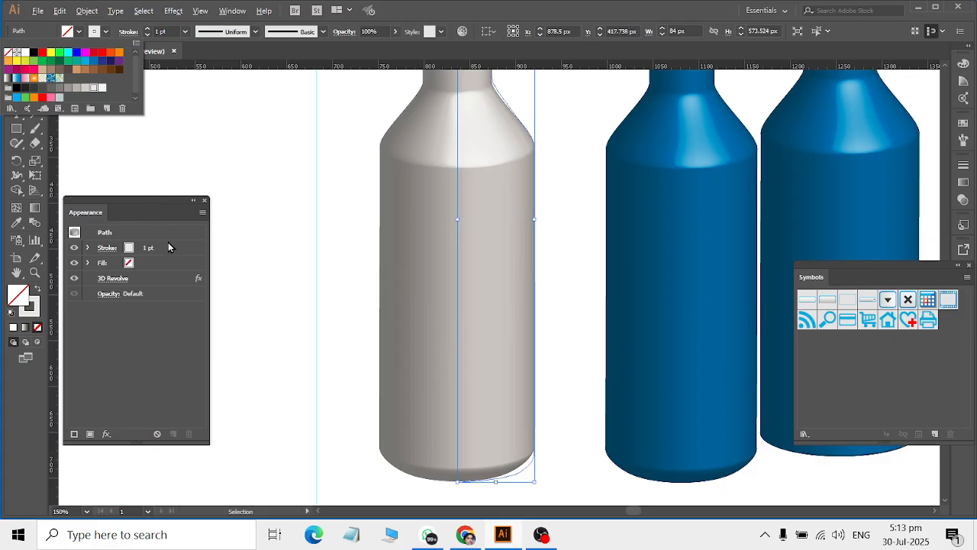
left_click(104, 88)
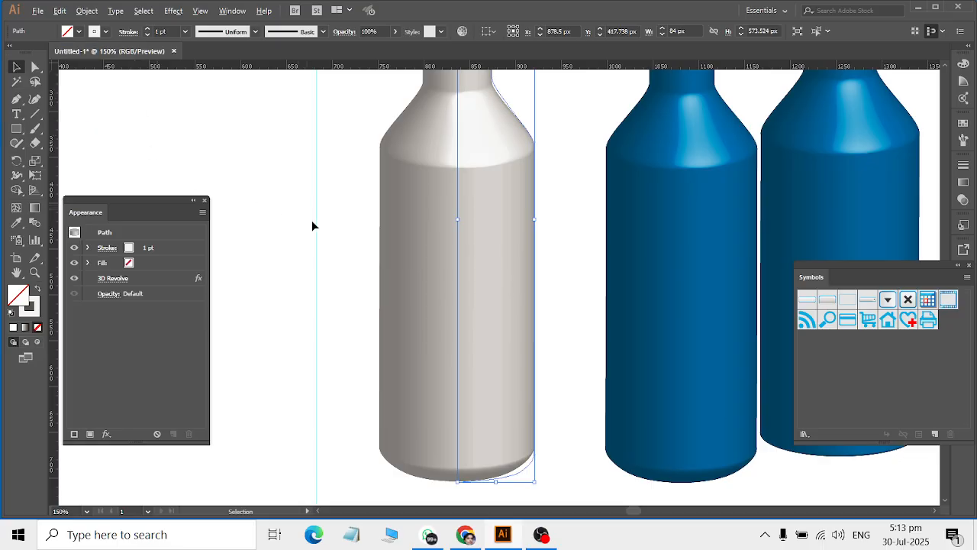
left_click(541, 356)
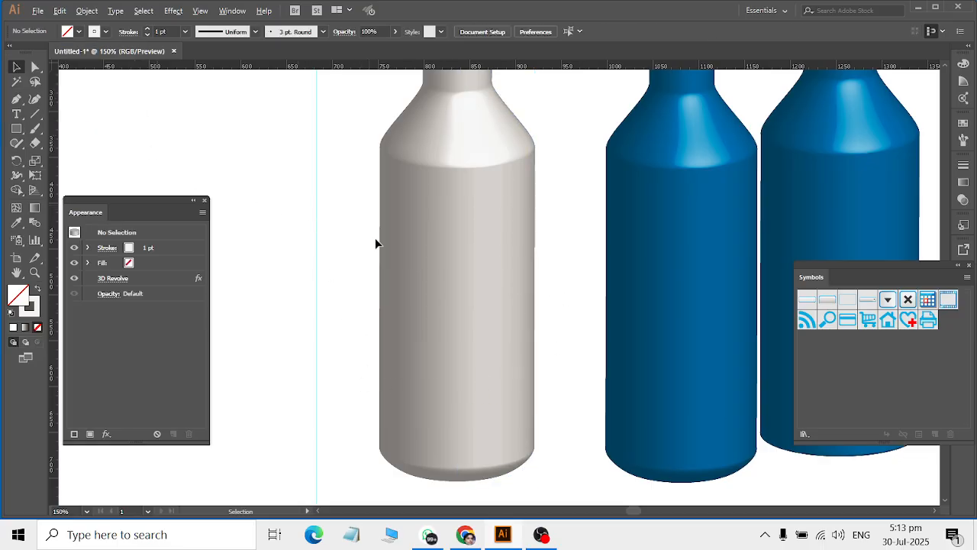
Step: Draw a rectangle about 145 × 203 px between the first blue bottle and the grey one, and convert it into a placeholder-text area
scroll(524, 357, "up", 5)
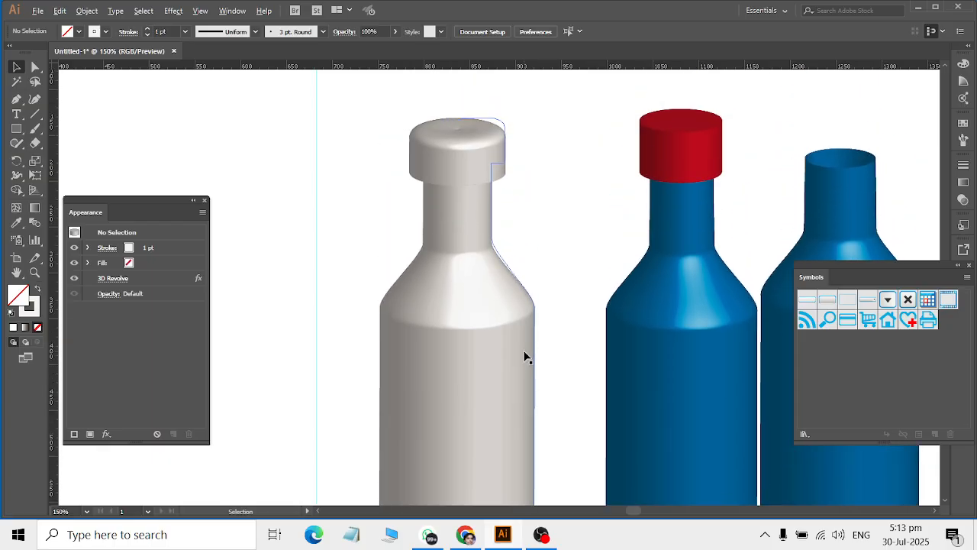
scroll(525, 356, "down", 2)
scroll(524, 357, "left", 8)
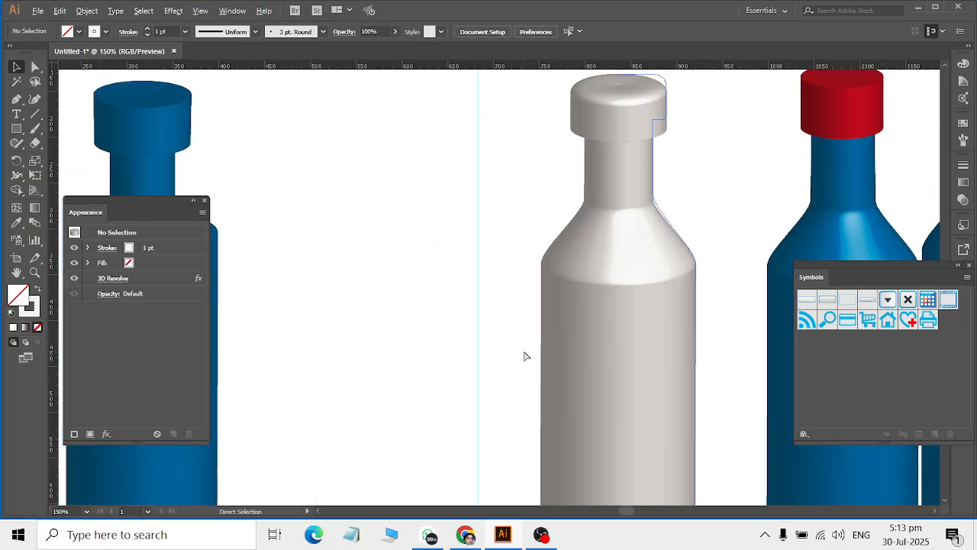
left_click(16, 128)
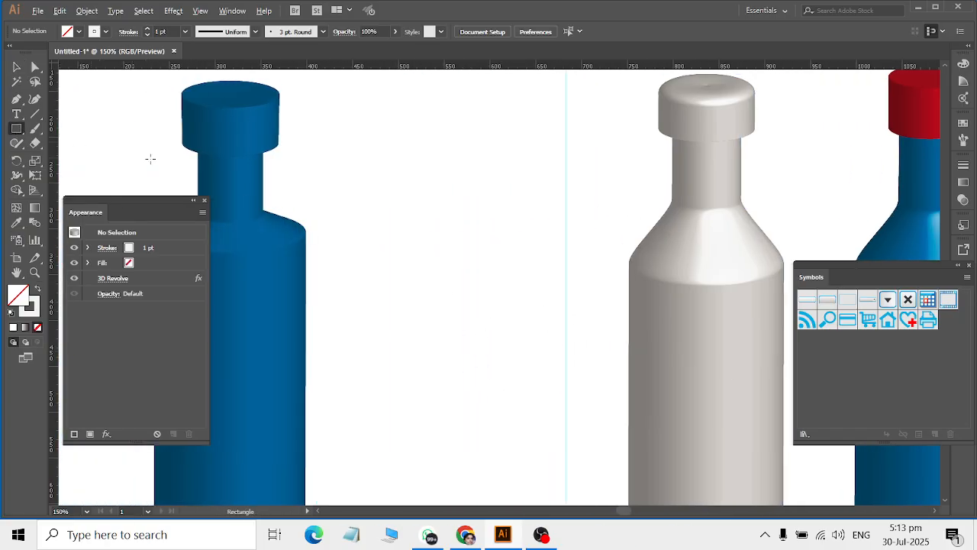
left_click_drag(356, 220, 491, 404)
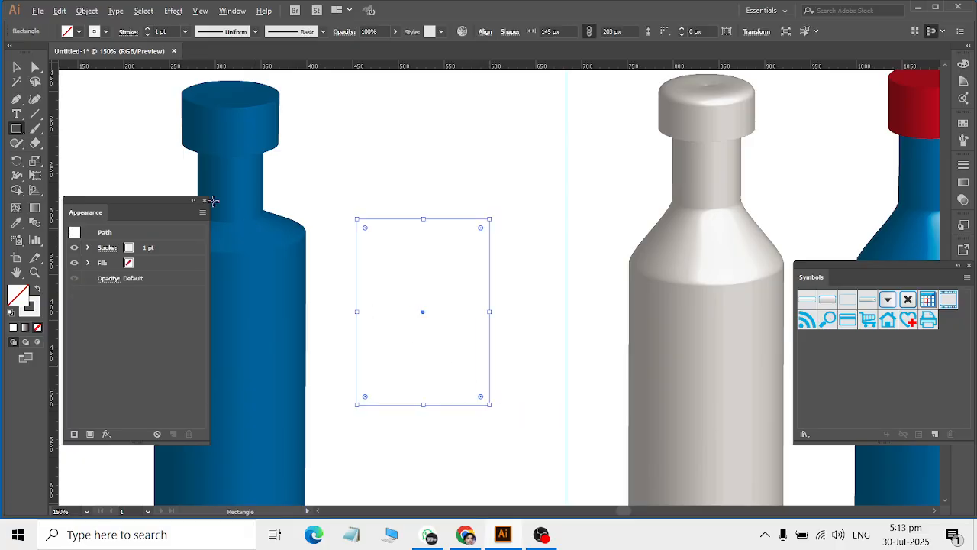
left_click(16, 113)
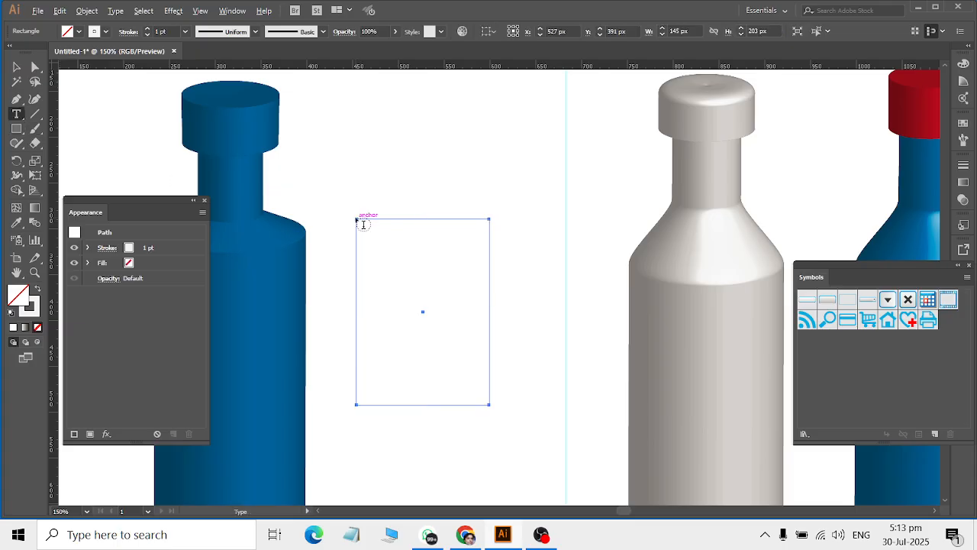
left_click(363, 224)
left_click(17, 66)
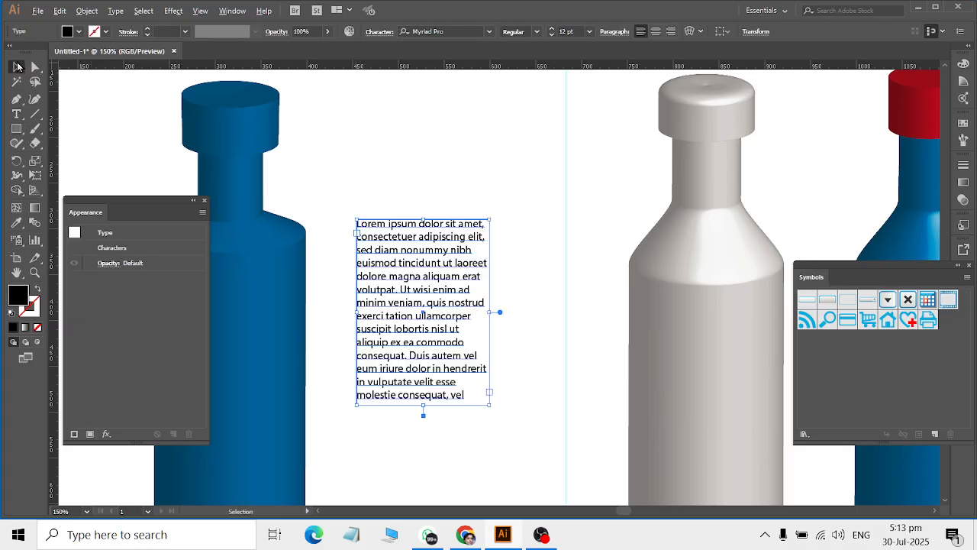
left_click(402, 183)
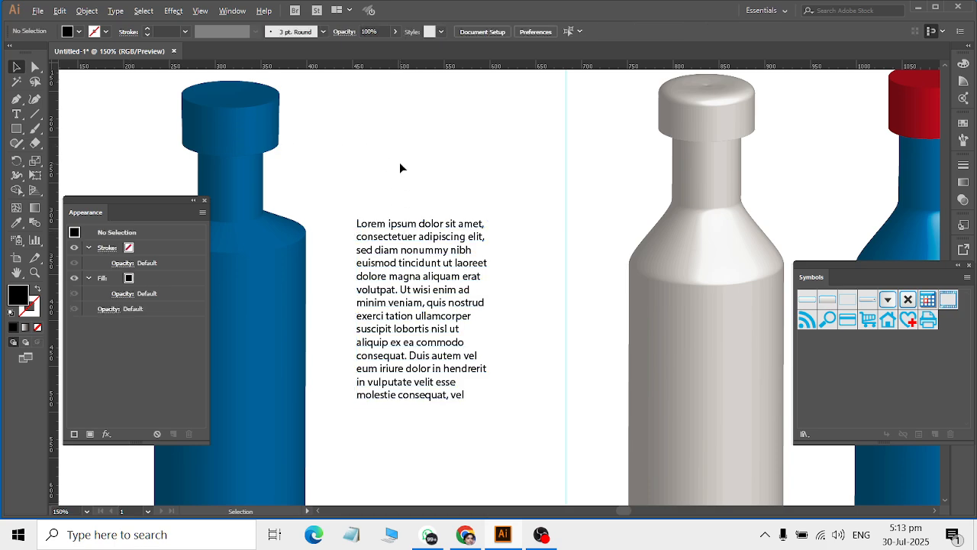
Step: Shift the placeholder paragraph slightly down and to the right in the space between the blue and grey bottles
scroll(752, 240, "down", 3)
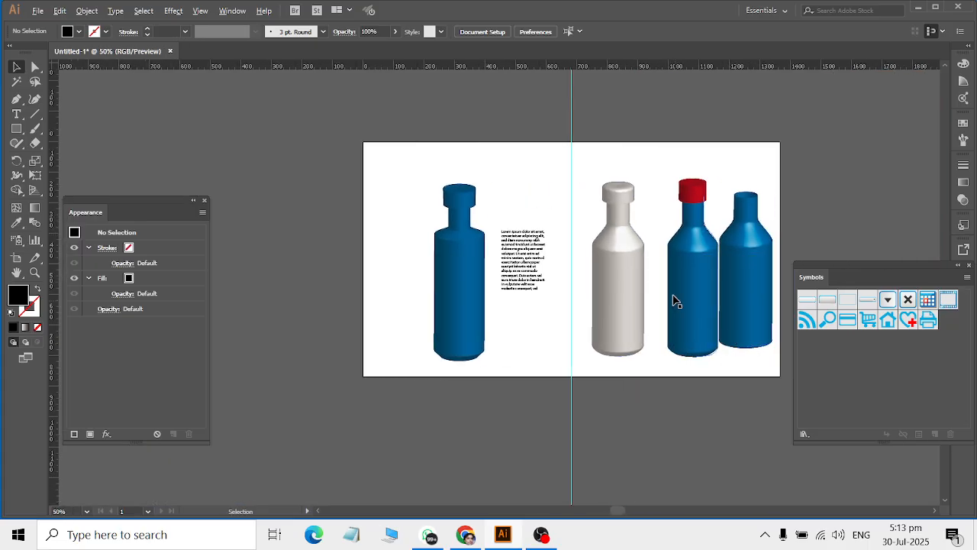
scroll(672, 299, "up", 2)
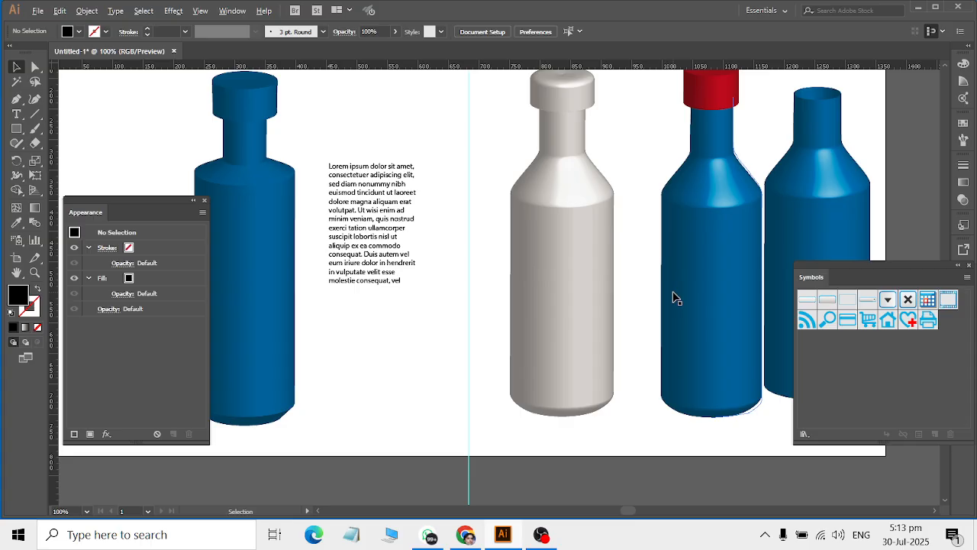
scroll(646, 192, "up", 2)
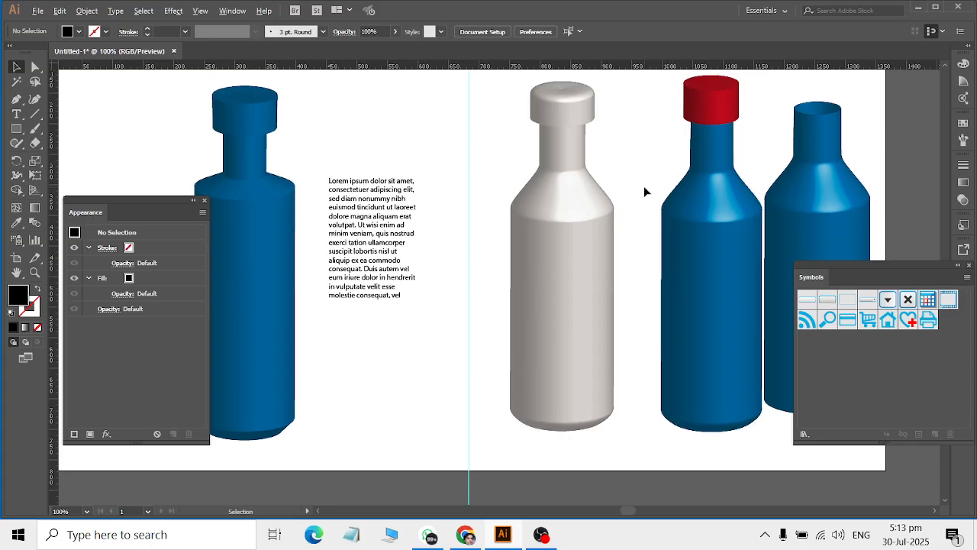
left_click_drag(365, 227, 371, 248)
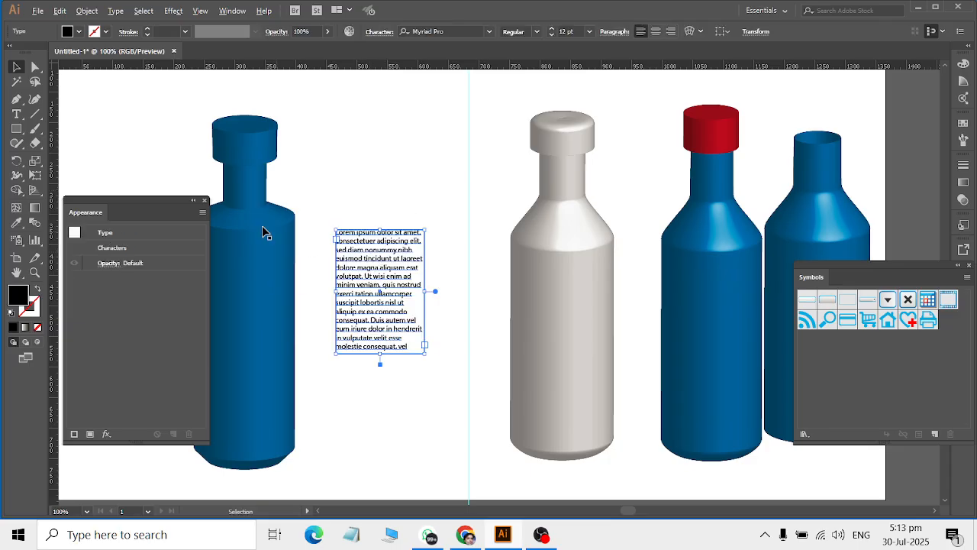
Step: Add the point text "FRESH JUICE", enlarge it to roughly twice its size and place it directly above the placeholder paragraph
left_click(17, 114)
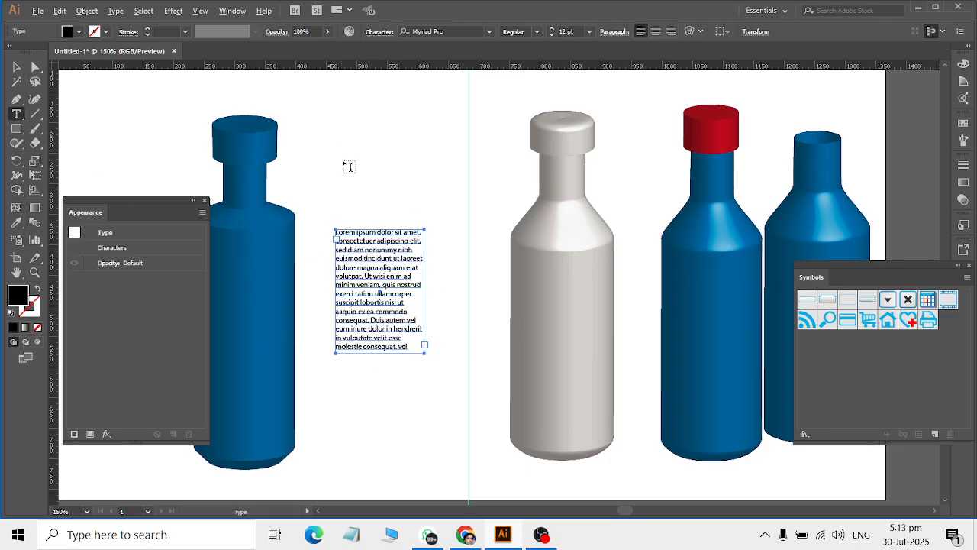
scroll(344, 164, "up", 2)
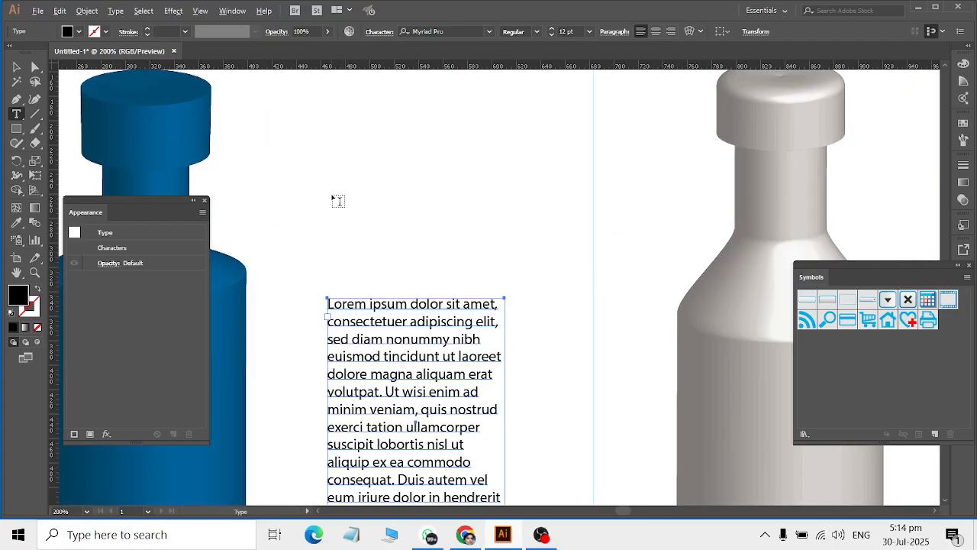
left_click(333, 192)
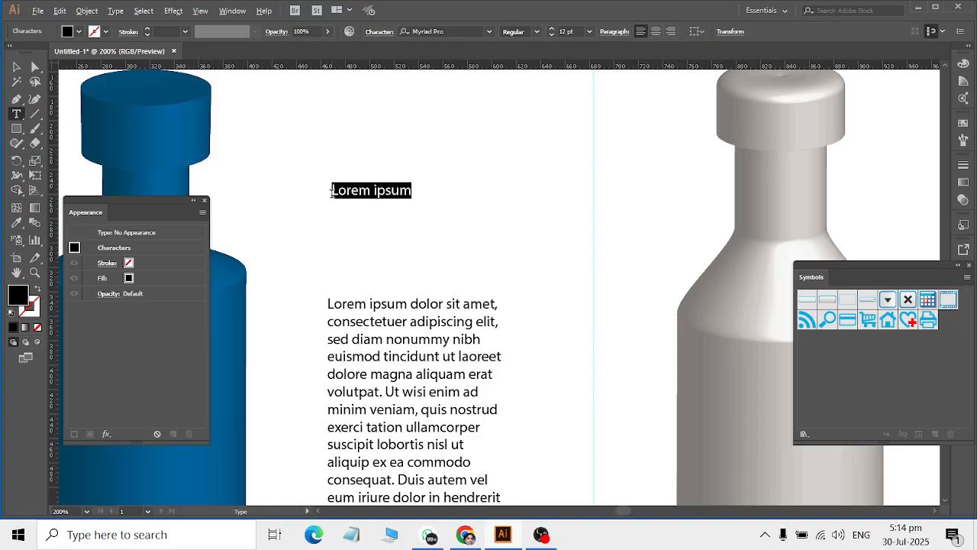
key("BackSpace")
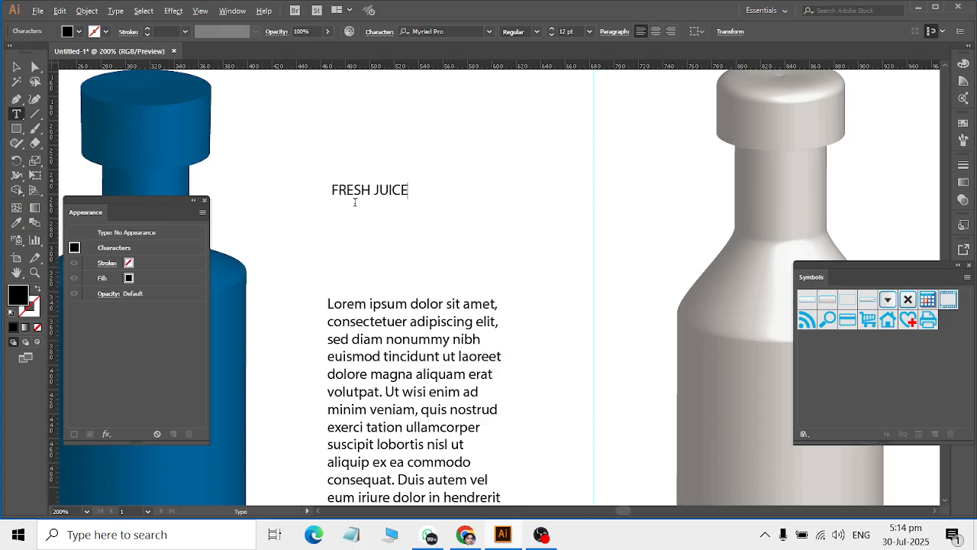
left_click(16, 66)
left_click(369, 189)
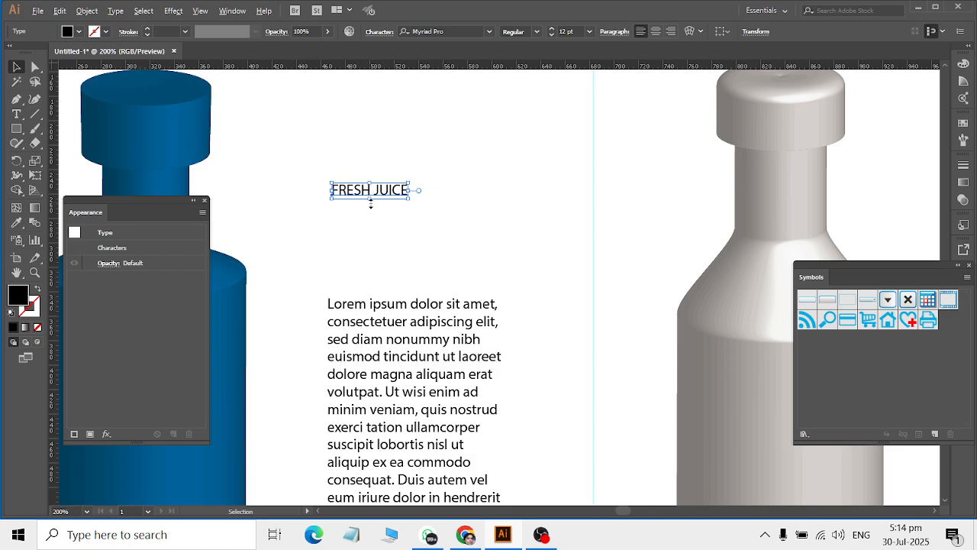
left_click_drag(370, 204, 398, 263)
left_click(332, 217)
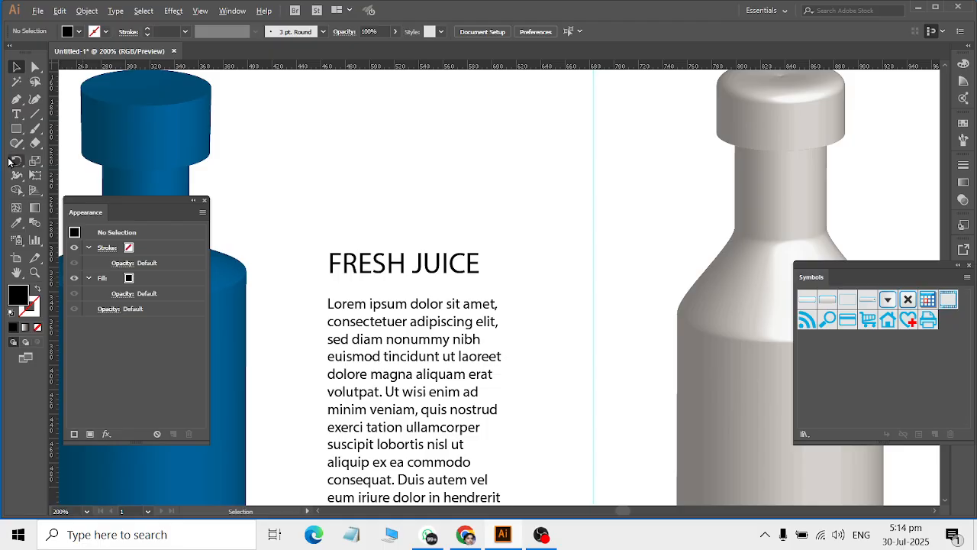
Step: Add the point text "FRUTO", enlarge it to about 33.6 pt and place it directly above the FRESH JUICE heading
left_click(13, 115)
left_click(353, 156)
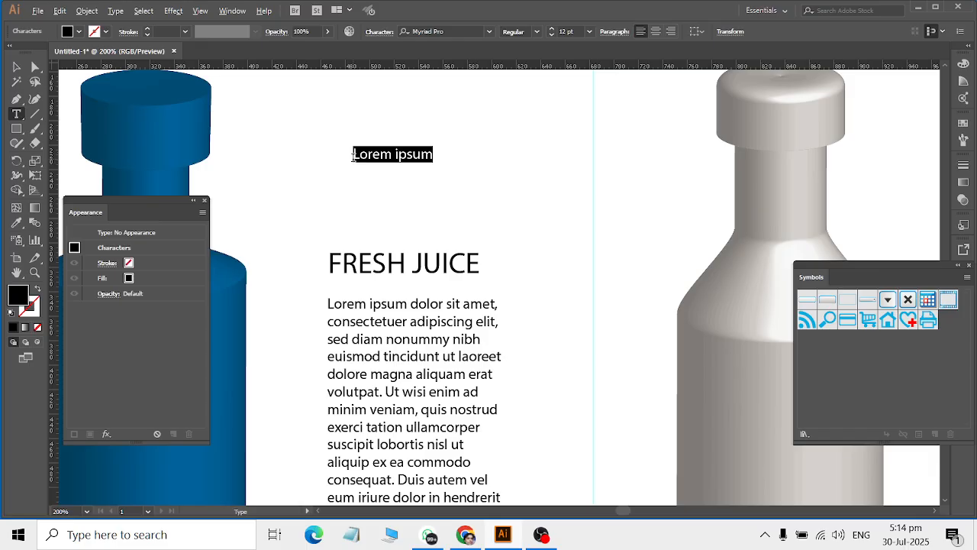
type("FRUTO")
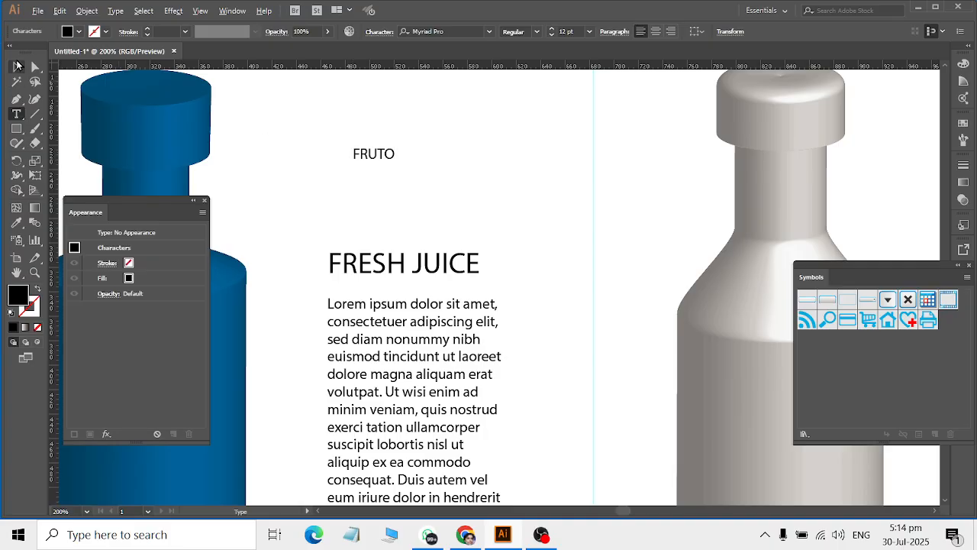
left_click(16, 67)
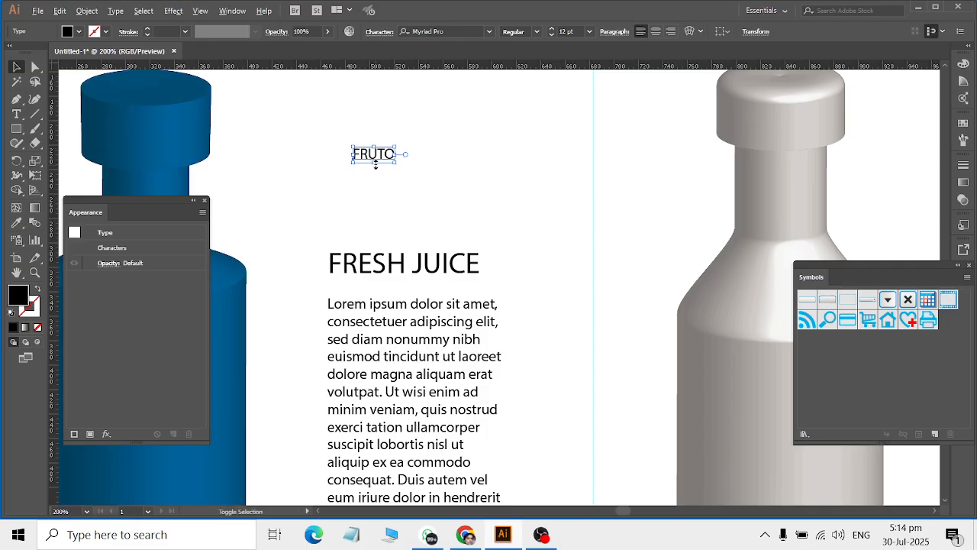
left_click_drag(373, 163, 464, 227)
left_click(524, 189)
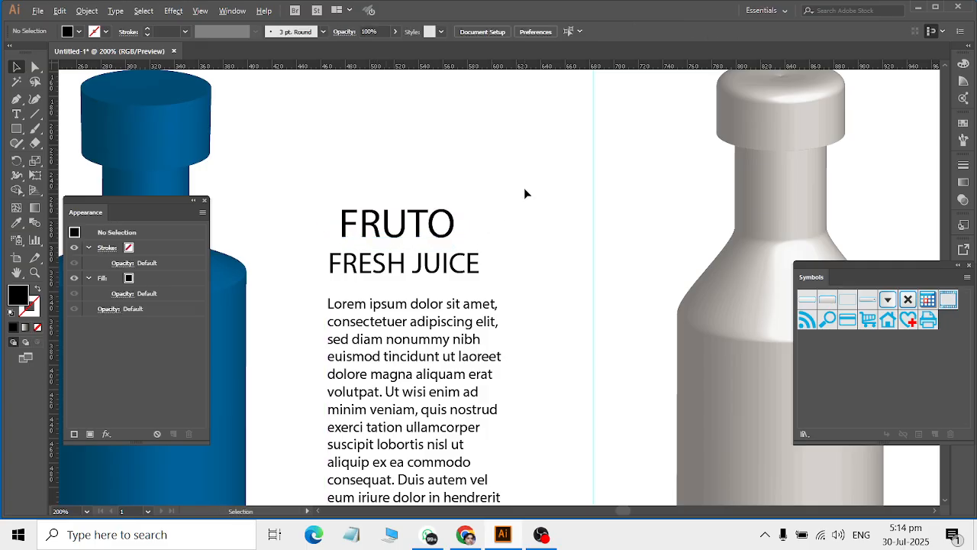
Step: Replace the letter T in the FRUTO heading with a blank gap between FRU and O
left_click(417, 227)
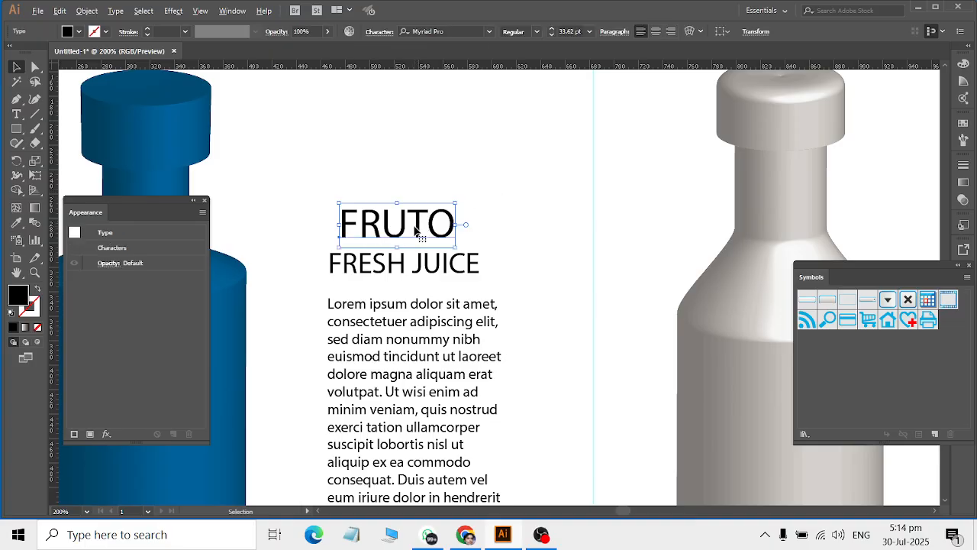
double_click(416, 230)
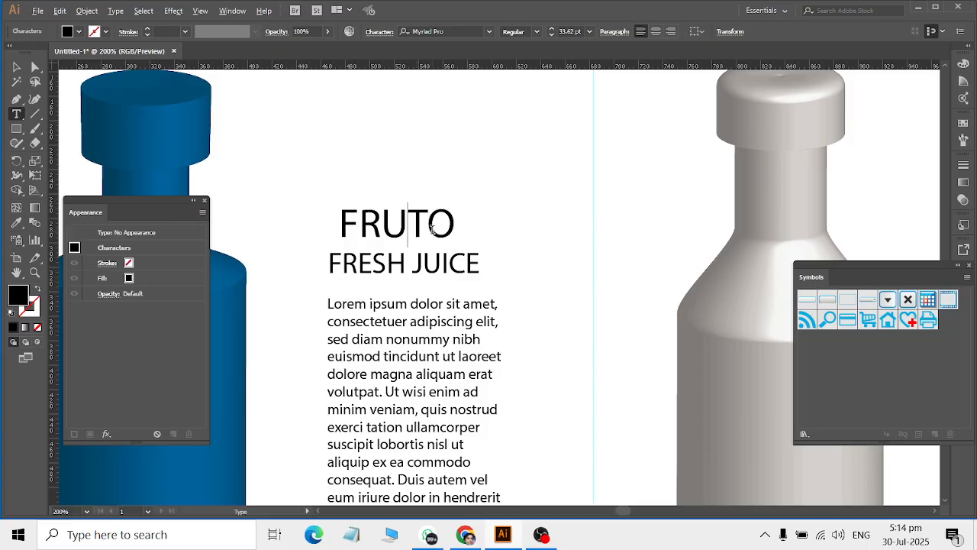
double_click(432, 229)
left_click(432, 229)
double_click(418, 231)
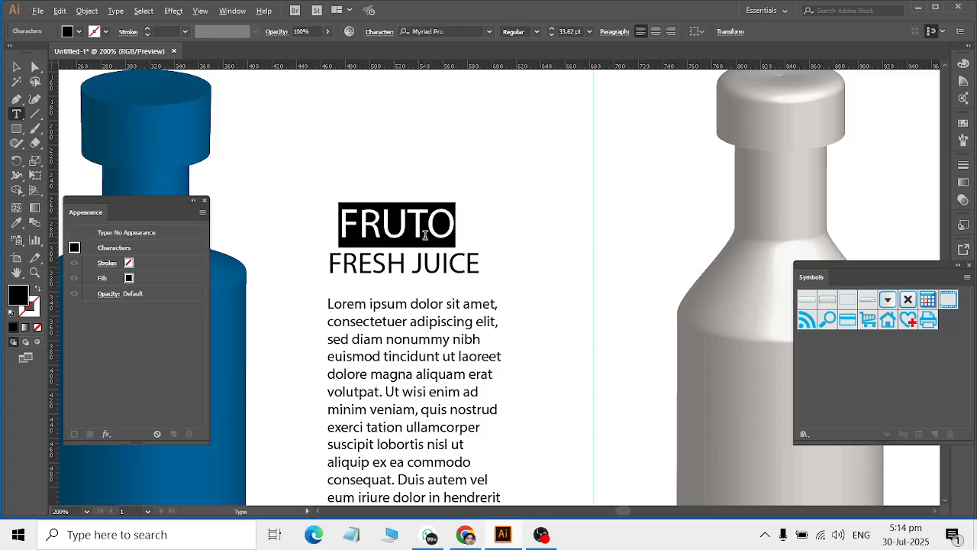
left_click(425, 235)
key("BackSpace")
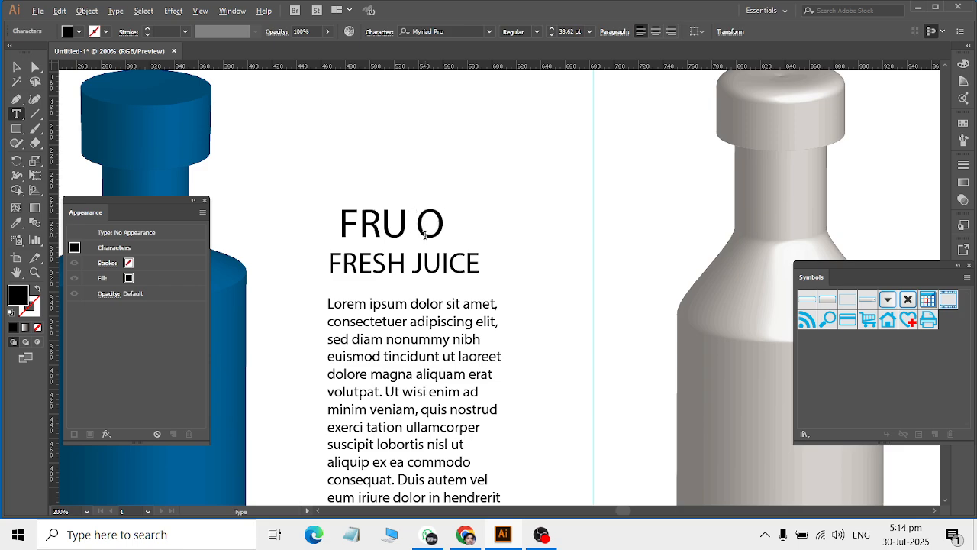
key("BackSpace")
Step: Add a separate point text "T" above the FRUTO heading and enlarge it to about 63 pt
left_click(16, 114)
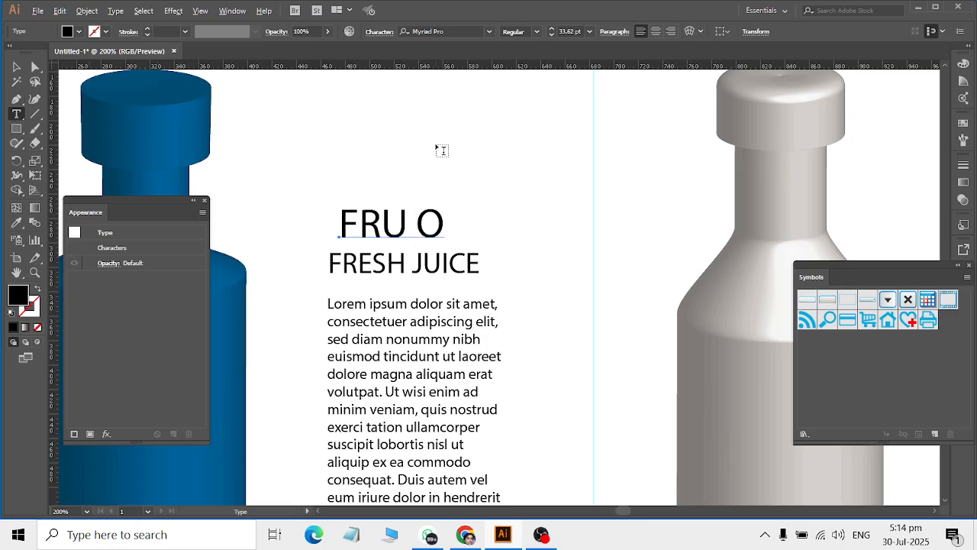
left_click(435, 140)
type("T")
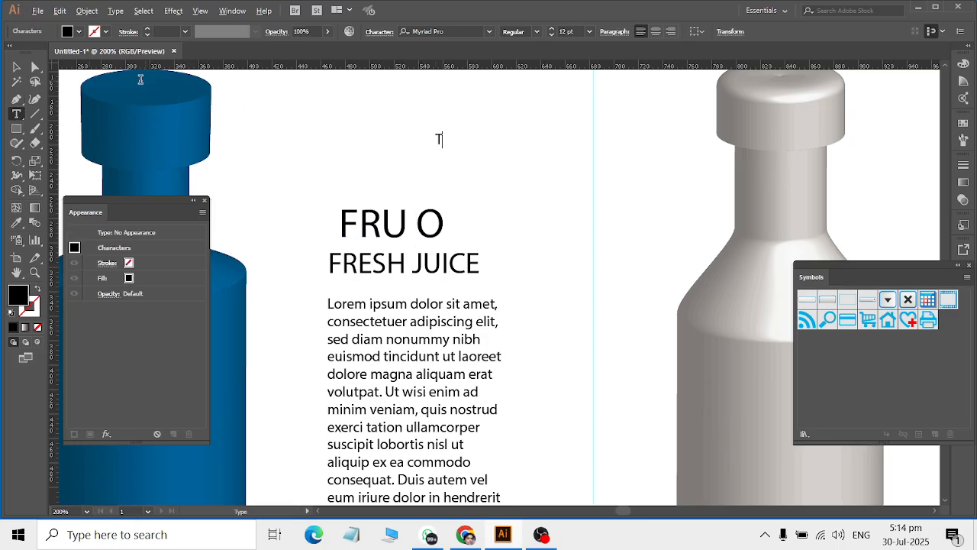
left_click(16, 67)
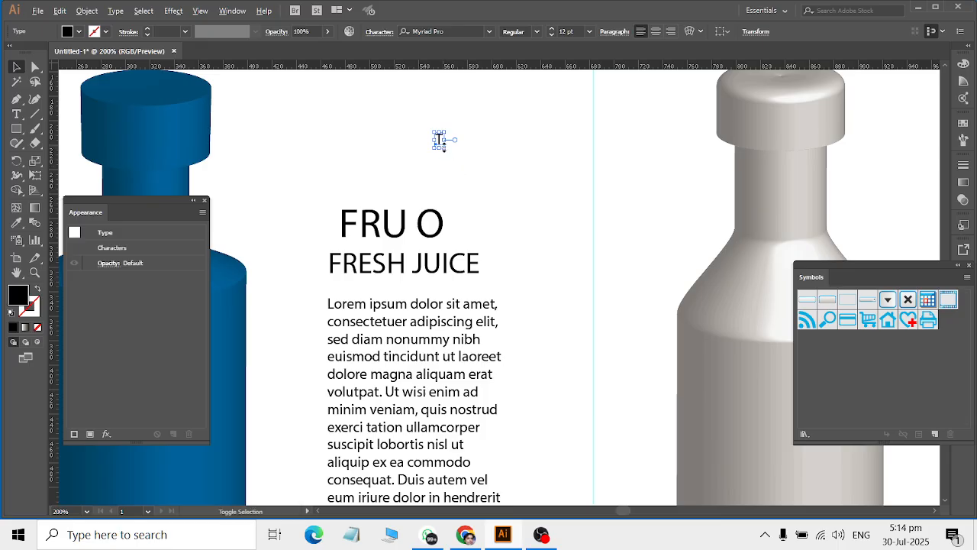
left_click_drag(451, 147, 460, 183)
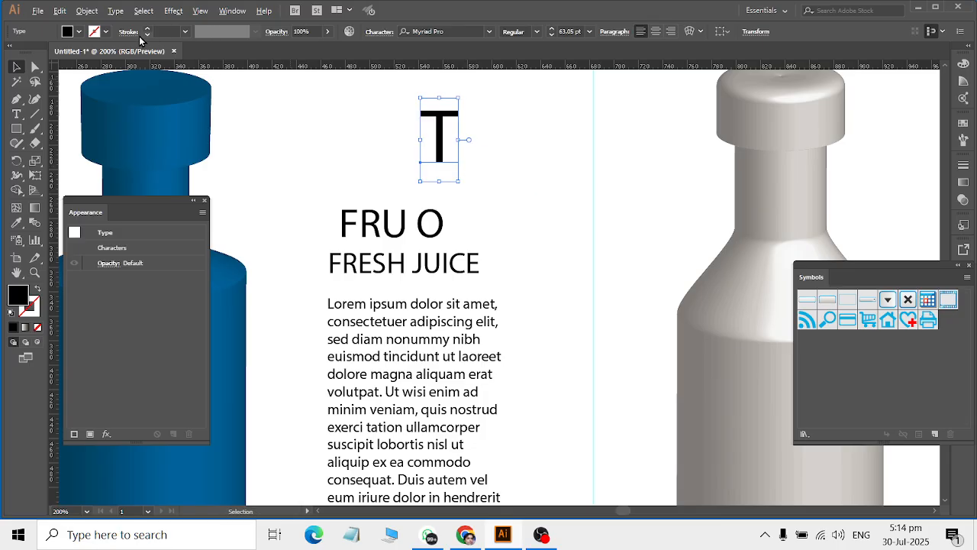
Step: Fill the separate T with red and move it into the gap between FRU and O
left_click(80, 36)
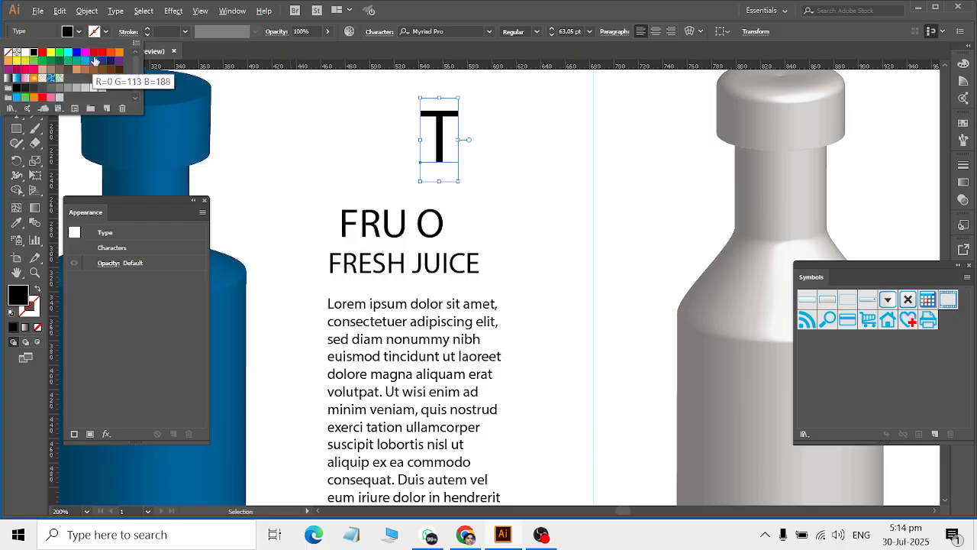
left_click(93, 60)
left_click(42, 51)
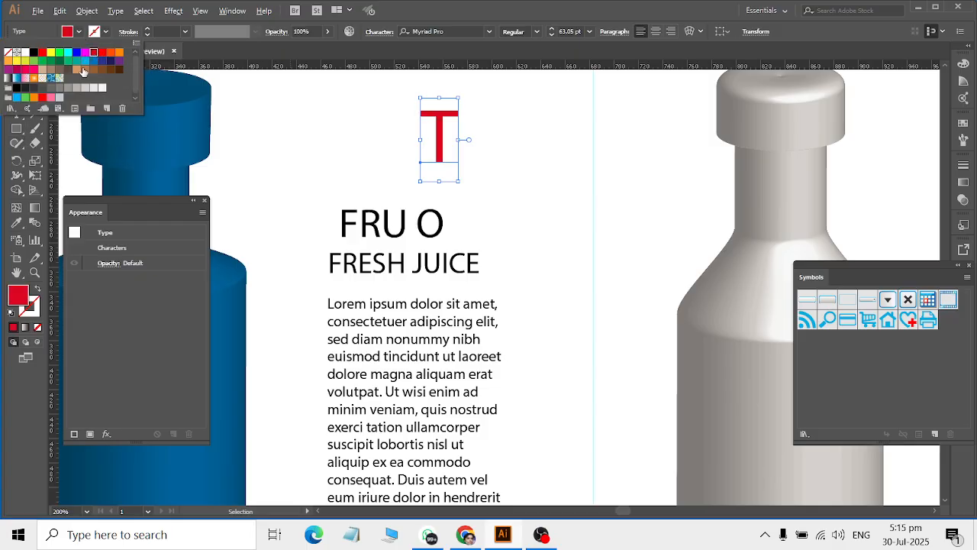
left_click(406, 118)
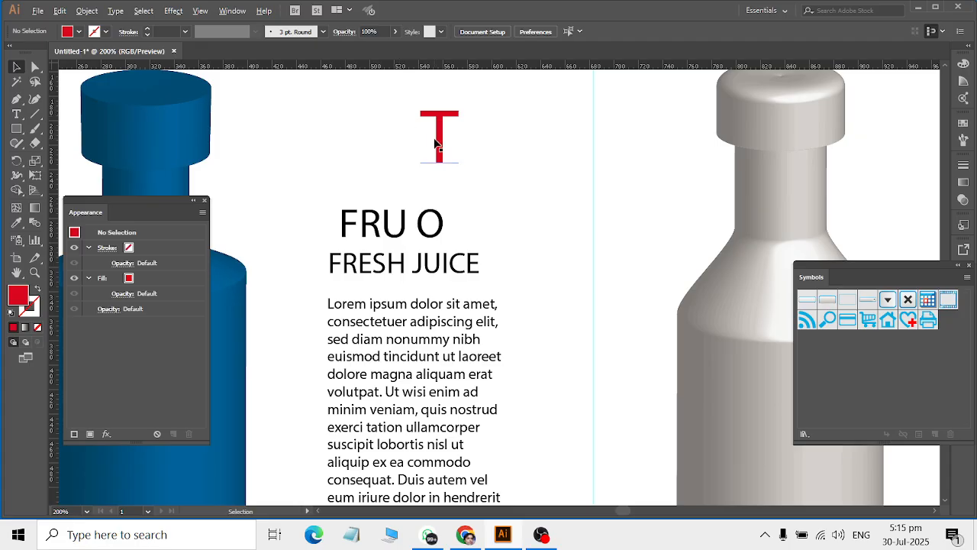
left_click_drag(435, 143, 413, 226)
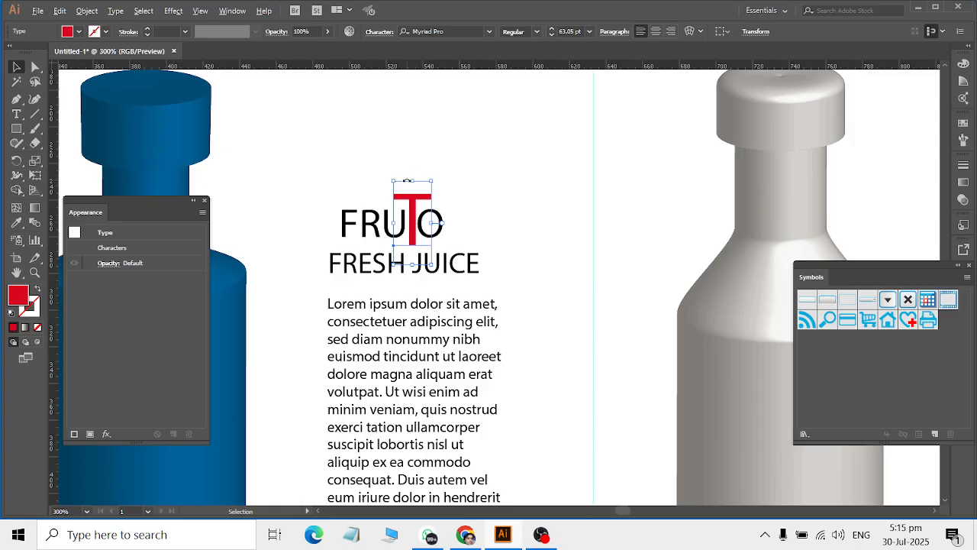
Step: Draw a thin red rectangle about 86 × 4 px and lay it over the crossbar of the T, spanning the word FRUTO
scroll(408, 181, "up", 3)
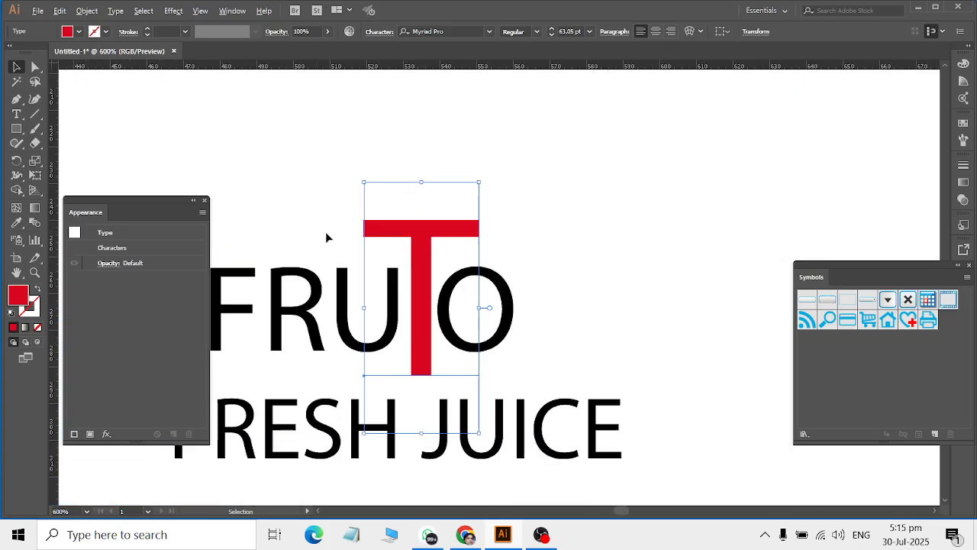
left_click(17, 129)
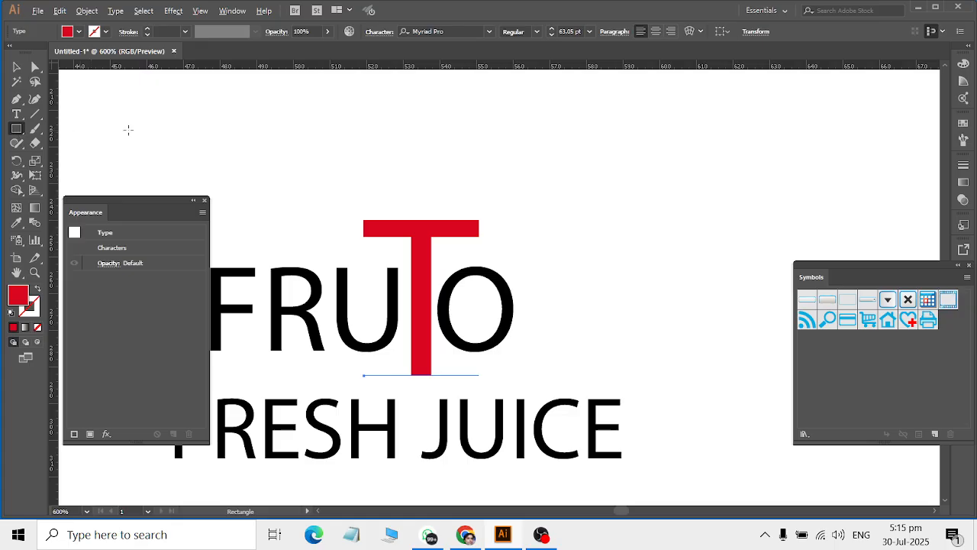
left_click_drag(224, 144, 540, 158)
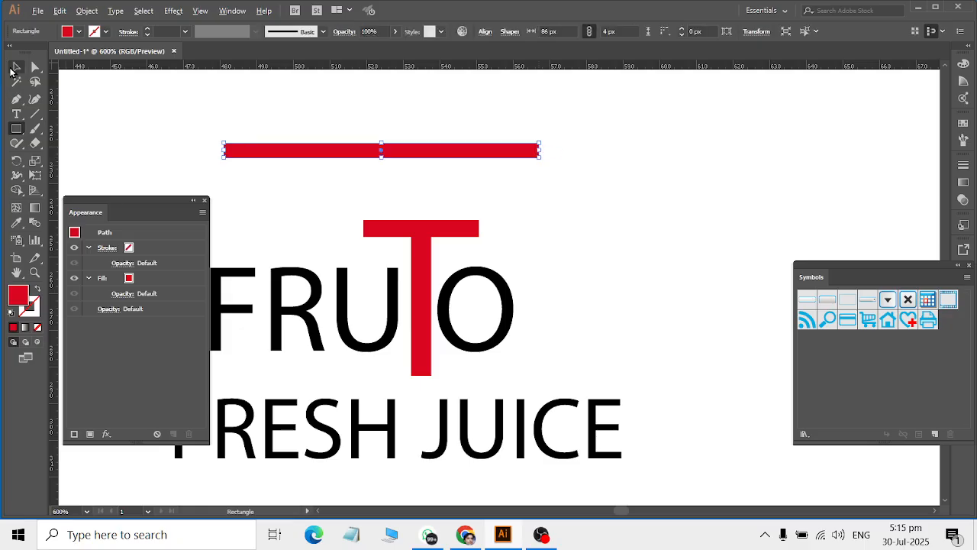
left_click(14, 68)
scroll(435, 273, "left", 4)
left_click_drag(446, 154, 418, 227)
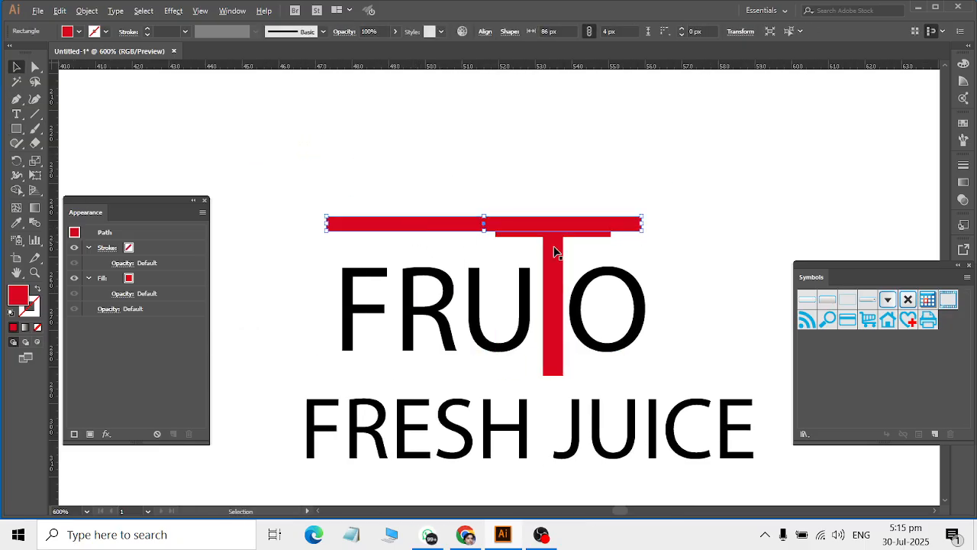
key("Down")
key("Down")
key("Up")
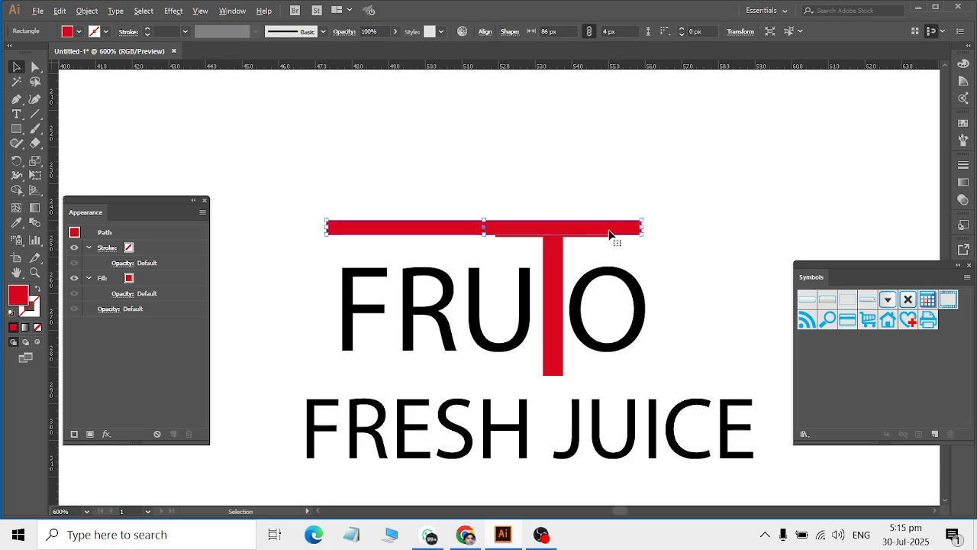
Step: Stretch the red bar to 87 × 5 px so it fully covers the T's crossbar and ends level with the O
scroll(610, 235, "up", 3)
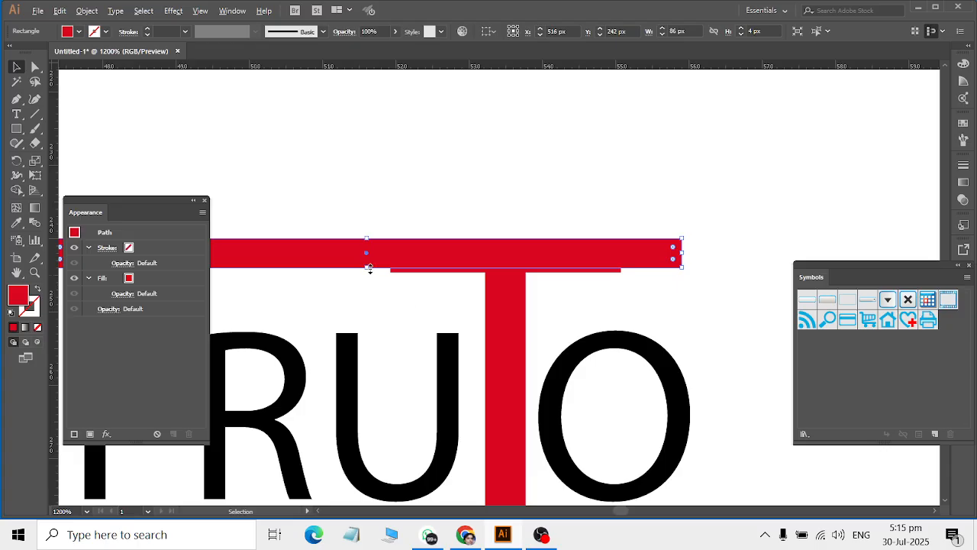
left_click_drag(369, 268, 375, 273)
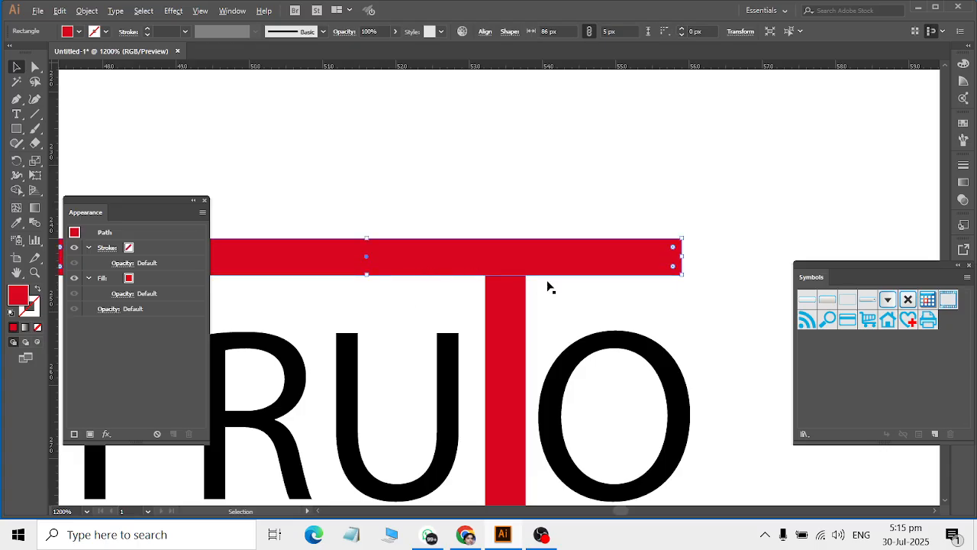
left_click_drag(680, 263, 690, 263)
scroll(675, 263, "down", 1)
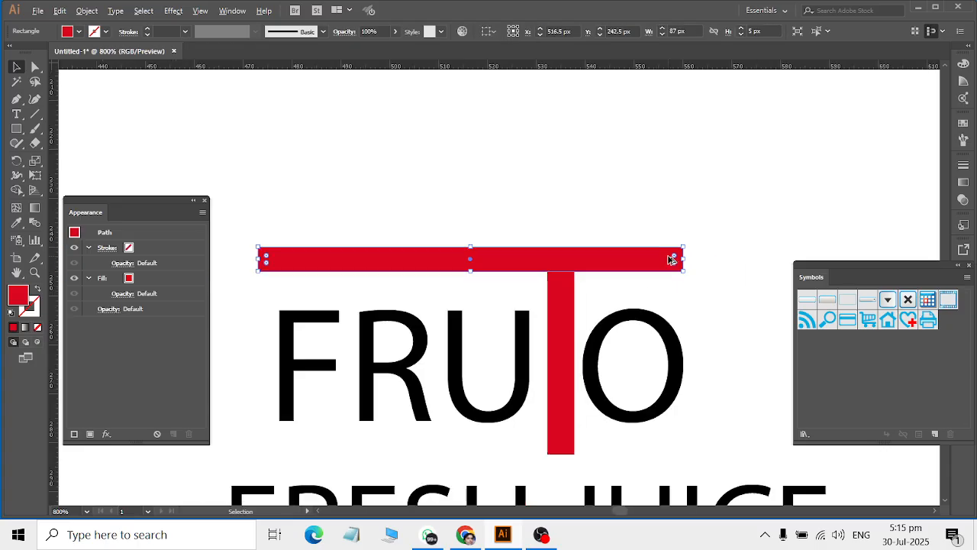
left_click(487, 185)
Step: Remove the letter J from the FRESH JUICE heading, leaving a gap before UICE
scroll(482, 296, "down", 1)
scroll(483, 296, "down", 1)
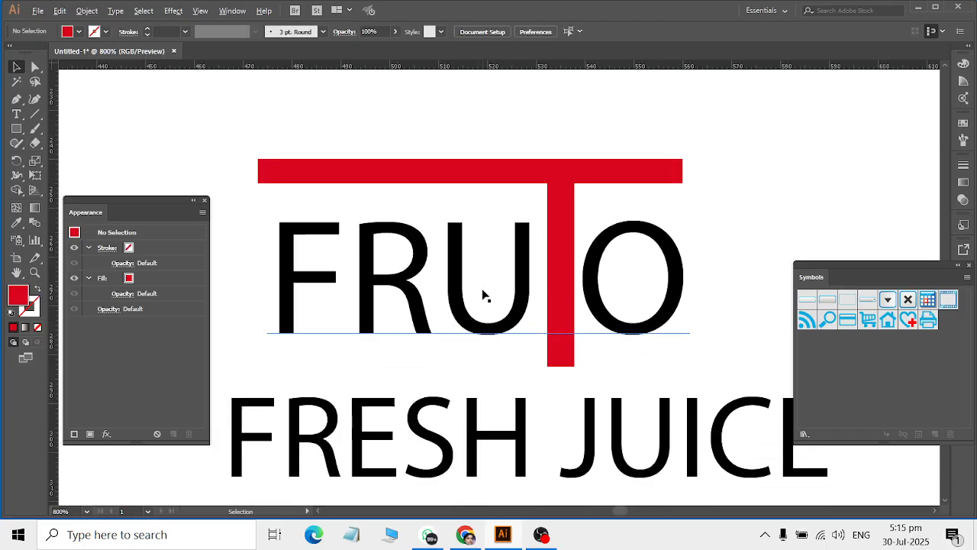
scroll(482, 295, "down", 1)
scroll(483, 296, "down", 2)
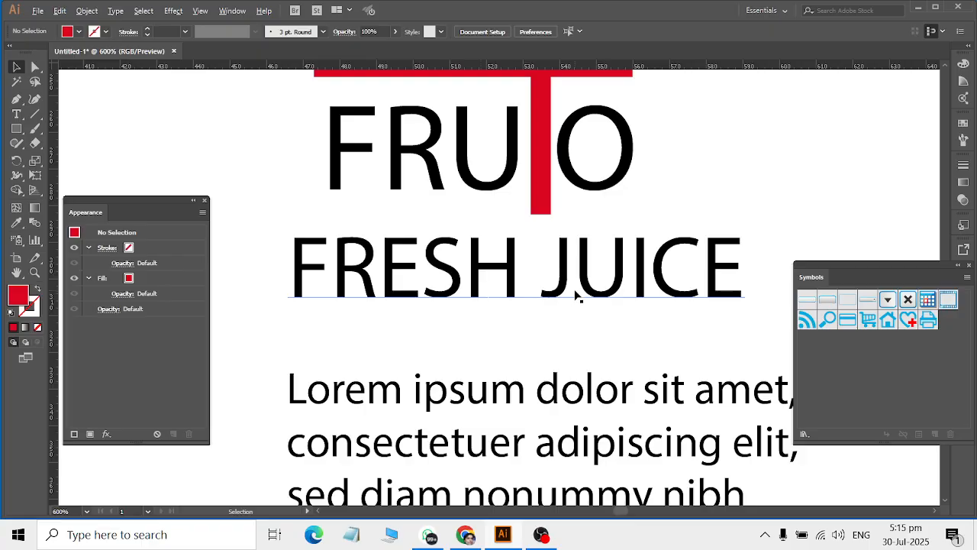
left_click(565, 291)
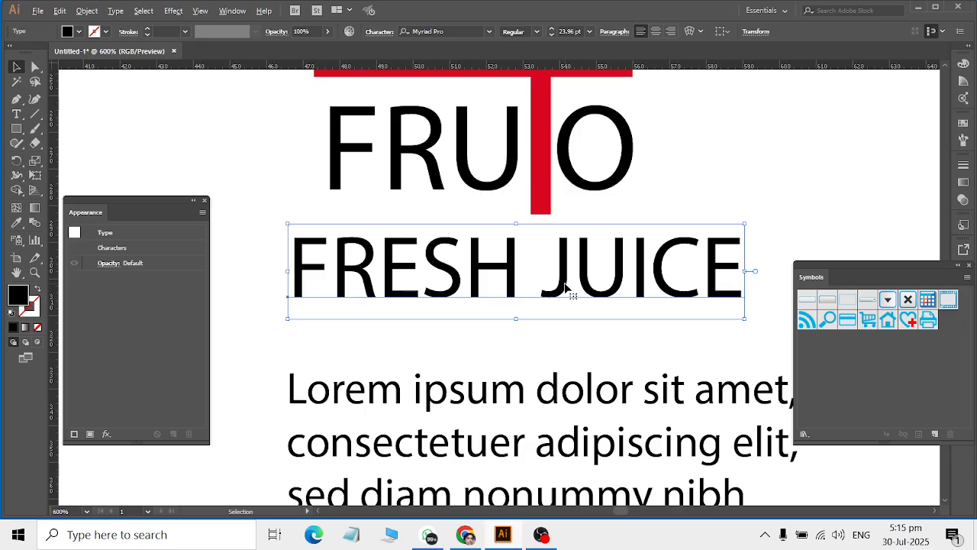
left_click(16, 114)
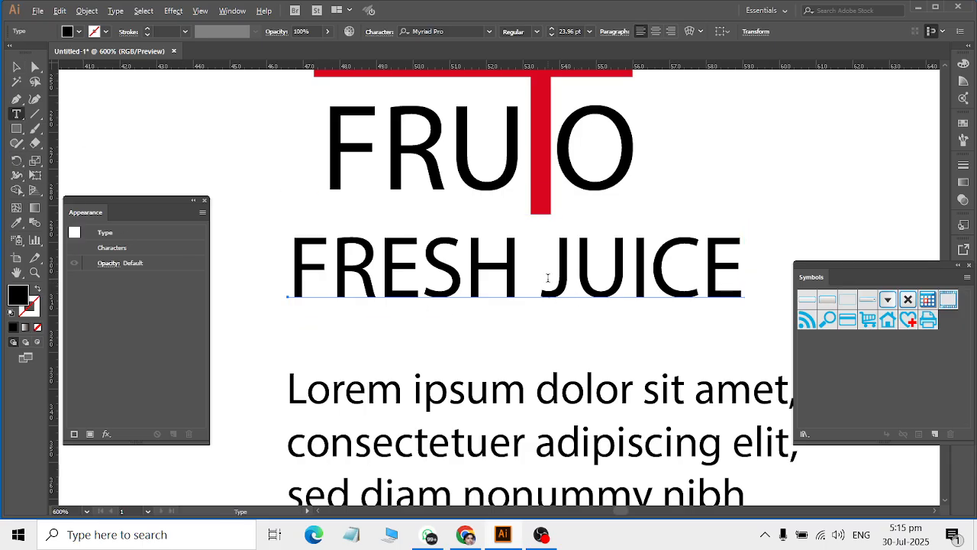
left_click_drag(547, 277, 571, 280)
key("BackSpace")
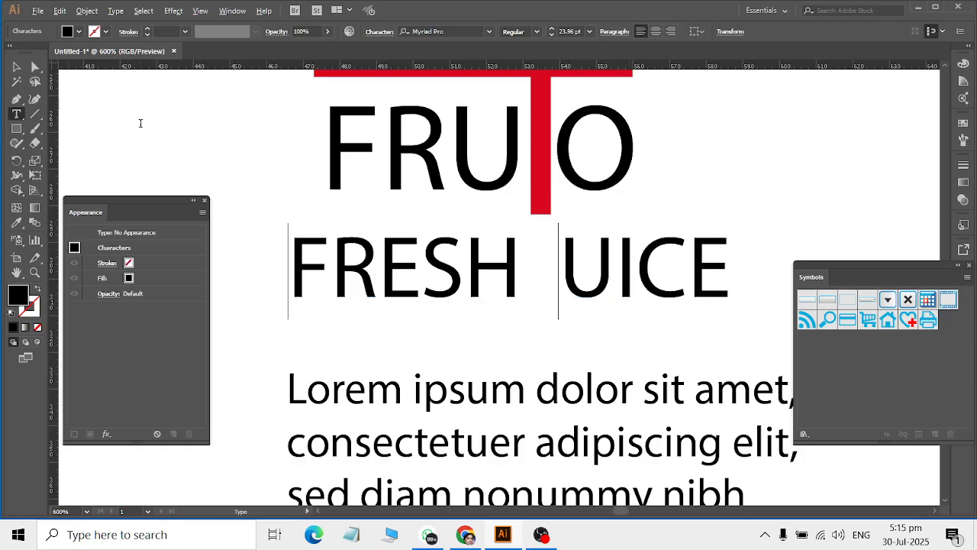
left_click(17, 67)
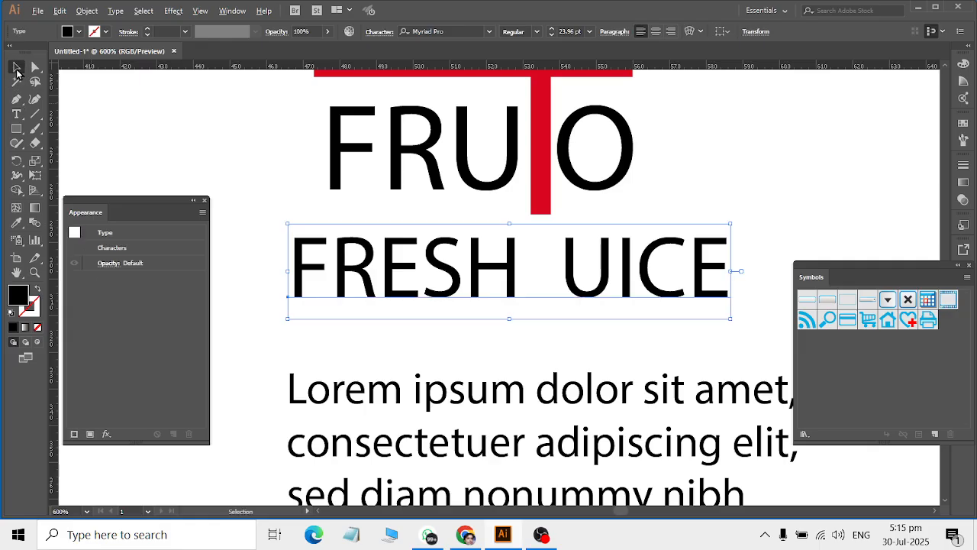
Step: Add a separate 12 pt point text "J" beside the start of the FRUTO heading
left_click(16, 114)
left_click(260, 150)
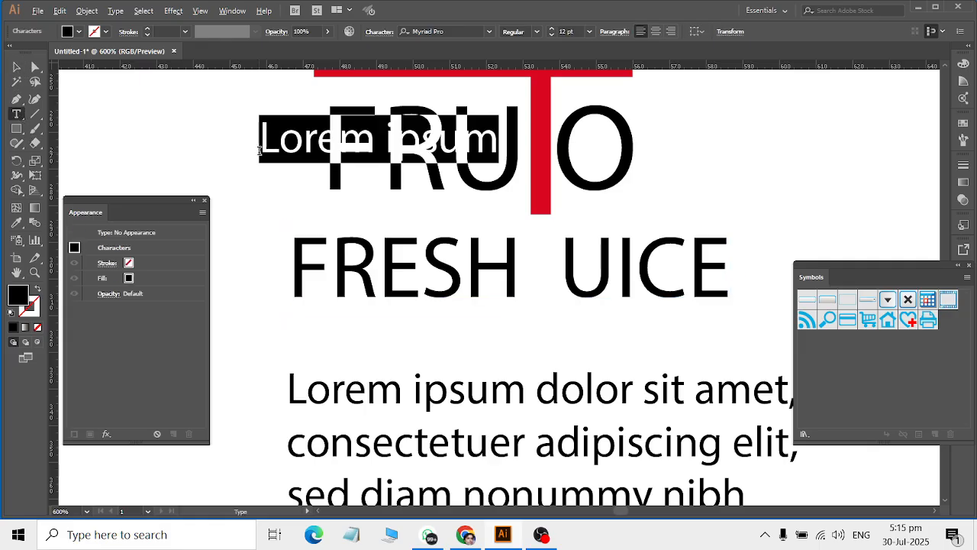
type("j")
key("BackSpace")
type("J")
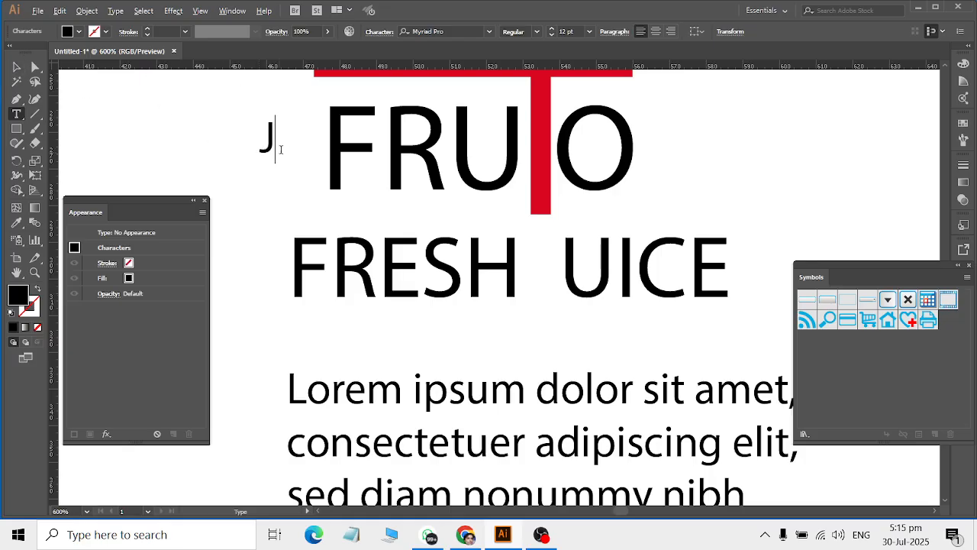
Step: Try to apply a red fill to the separate J without selecting its character
left_click(80, 31)
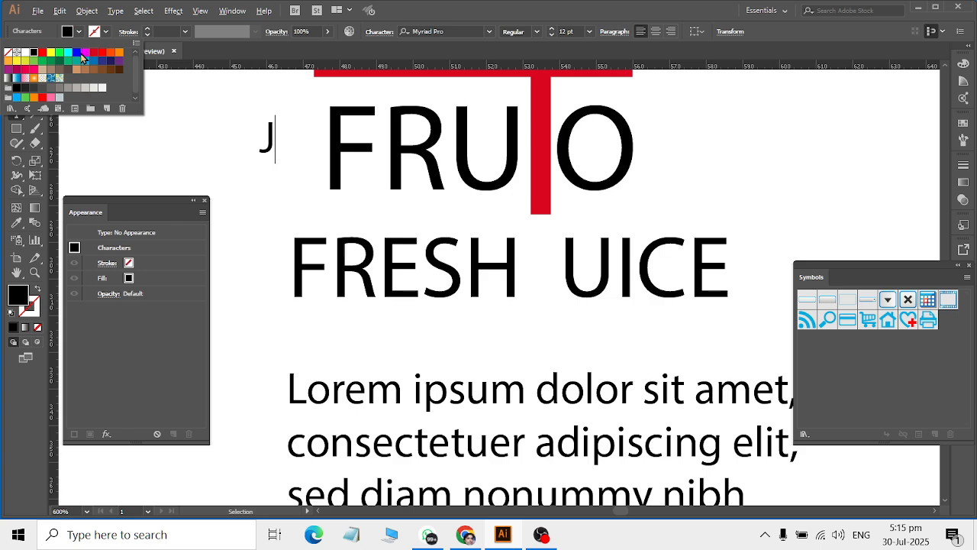
left_click(95, 52)
left_click(11, 108)
left_click(153, 144)
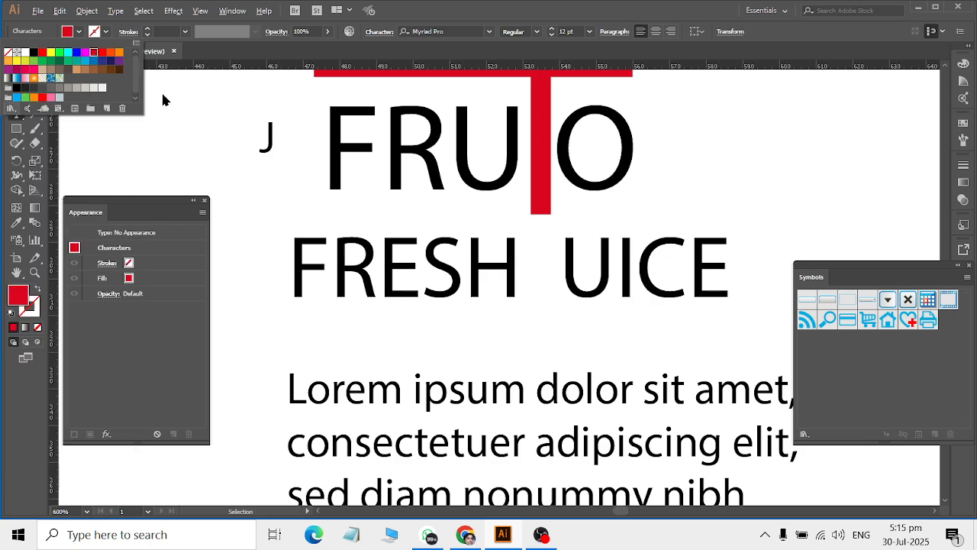
left_click(164, 98)
left_click(15, 68)
left_click(210, 146)
Step: Select the character of the separate J and fill it with red
double_click(267, 151)
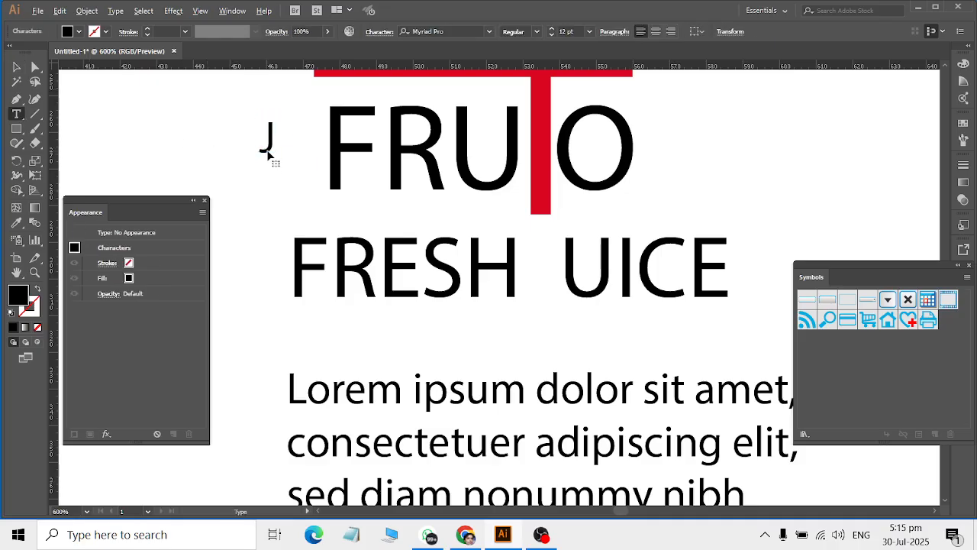
key("ctrl+a")
left_click(79, 32)
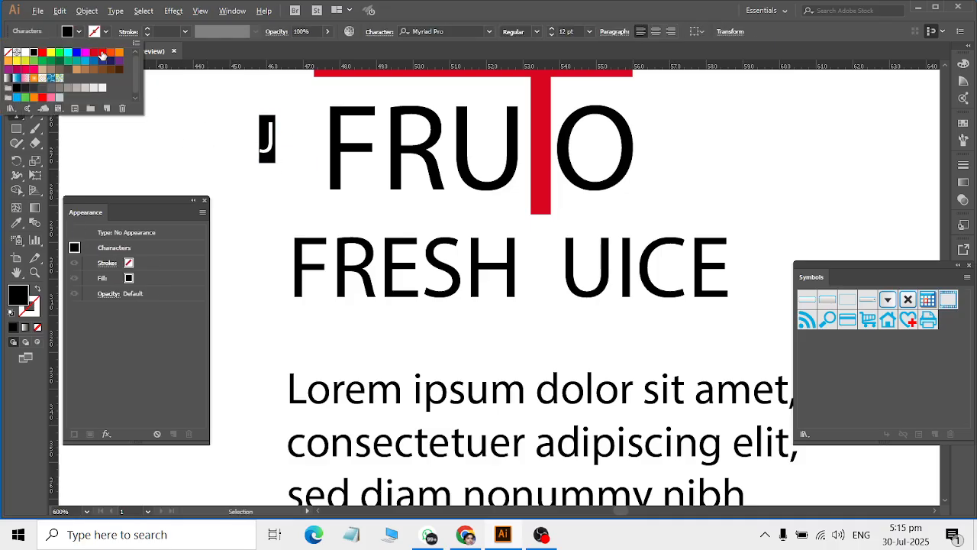
left_click(96, 52)
left_click(16, 68)
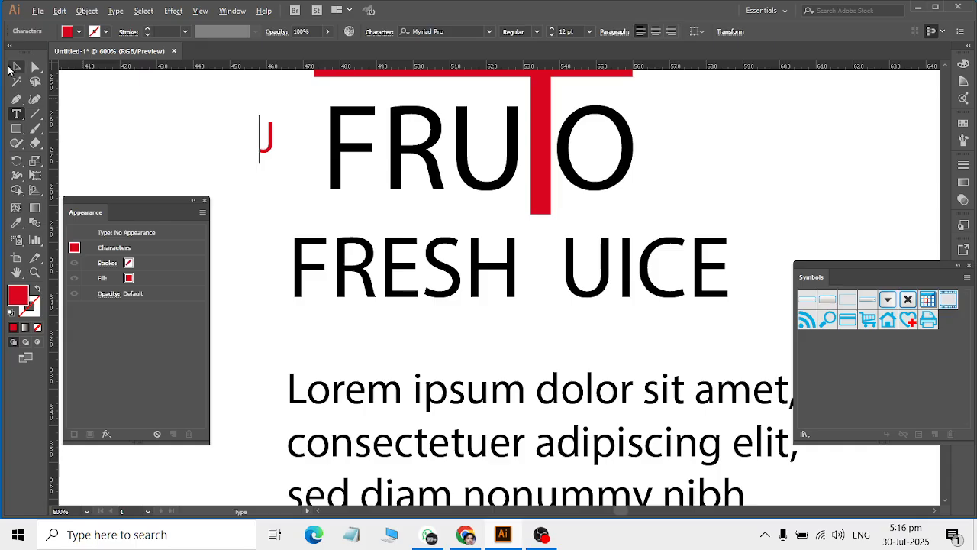
Step: Enlarge the red J to about 36.8 pt and fit it into the gap before UICE, its hook dropping below the baseline
left_click_drag(273, 151, 575, 358)
key("Left")
key("Left")
key("Down")
key("Down")
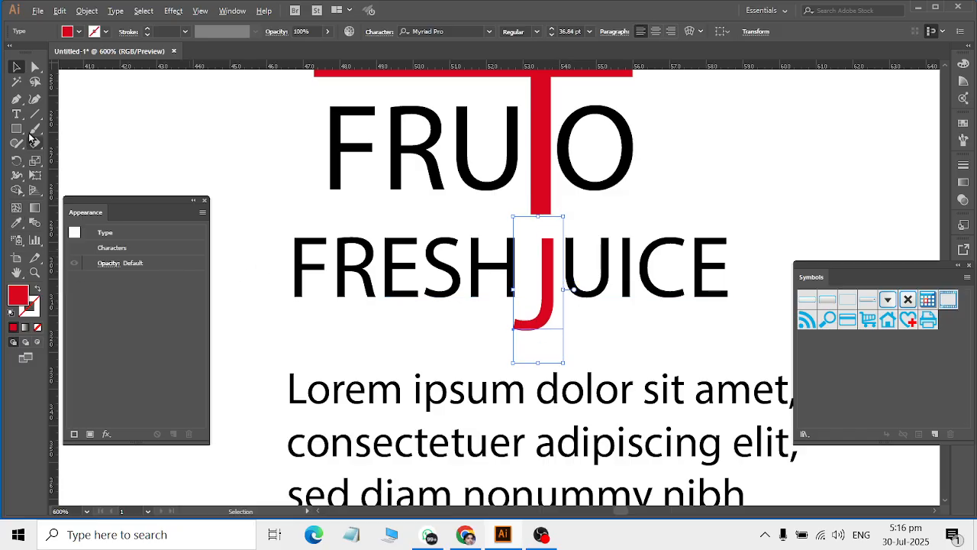
left_click(245, 200)
scroll(245, 201, "down", 2)
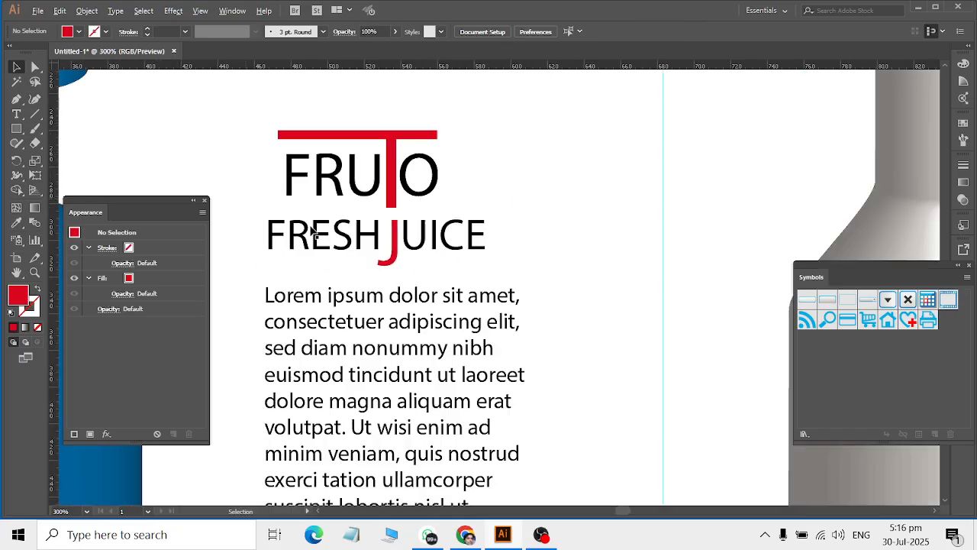
Step: Place the red Check Mark symbol from the 3D Symbols library over the end of the FRUTO heading and close the library
scroll(442, 260, "left", 1)
scroll(447, 260, "down", 1)
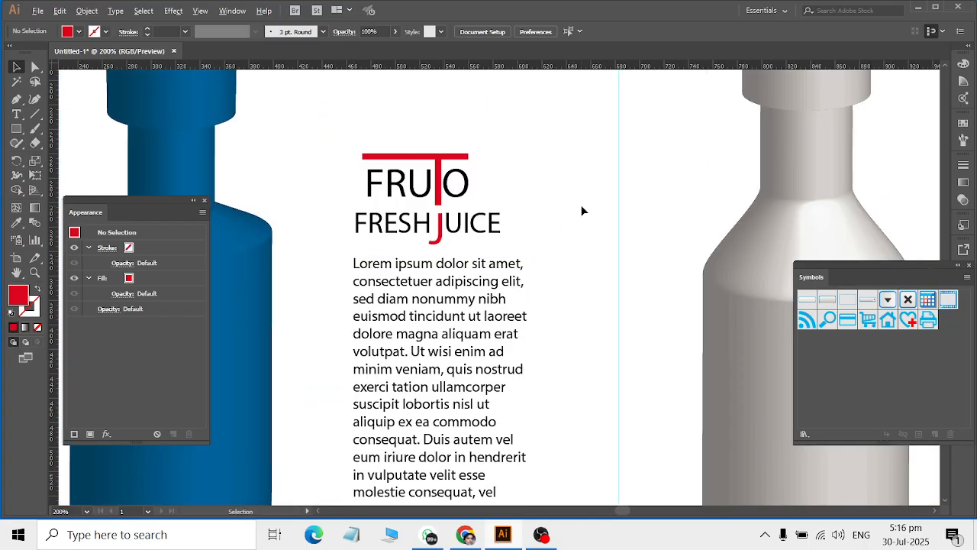
left_click(233, 10)
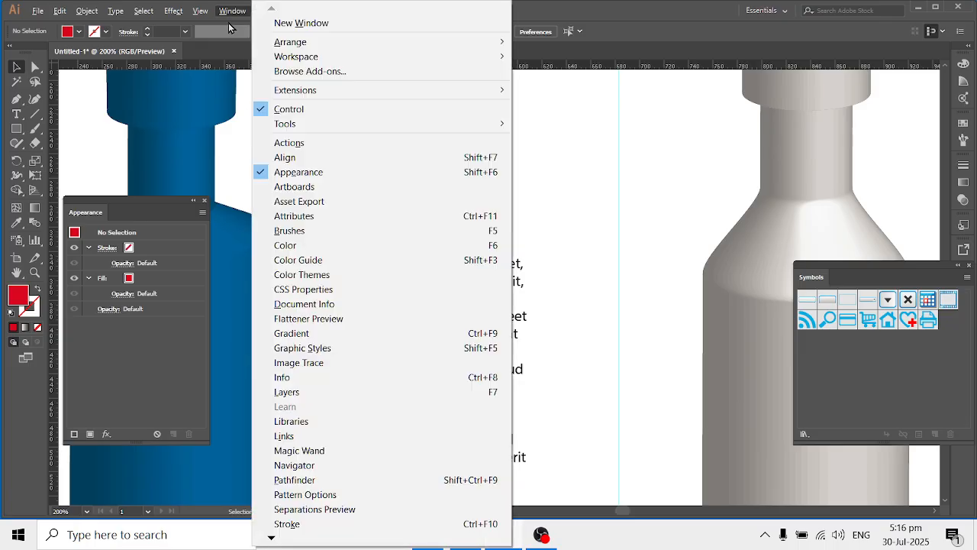
mouse_move(332, 537)
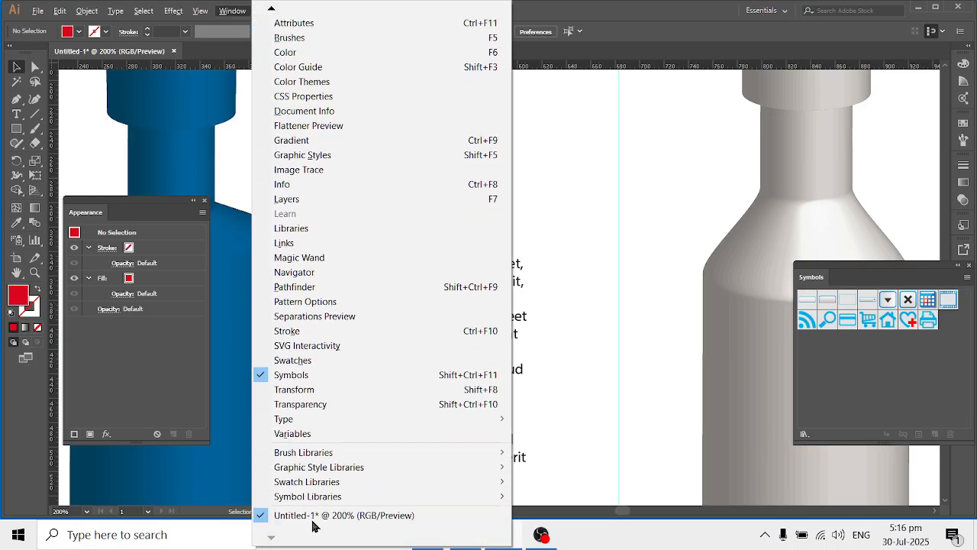
mouse_move(315, 500)
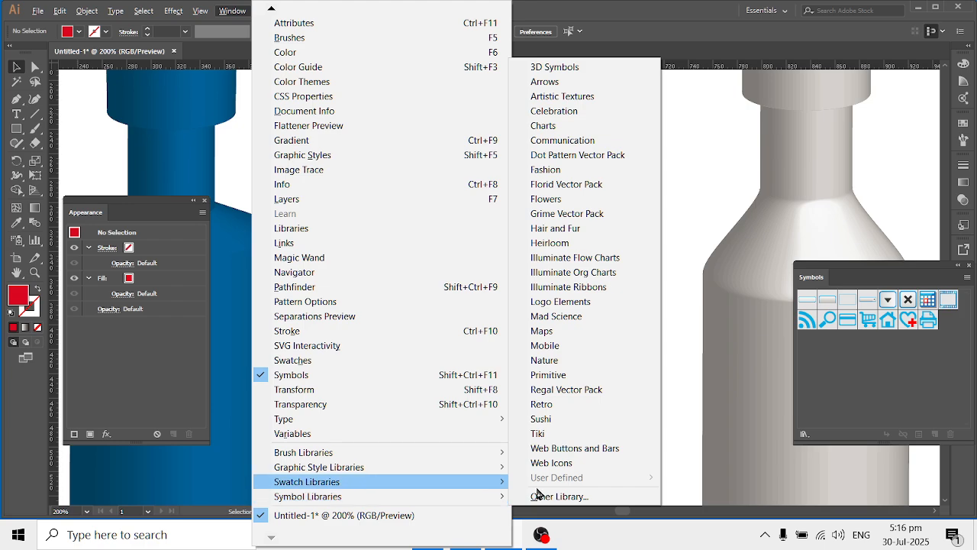
left_click(583, 69)
left_click_drag(559, 320, 611, 339)
left_click_drag(490, 229, 501, 203)
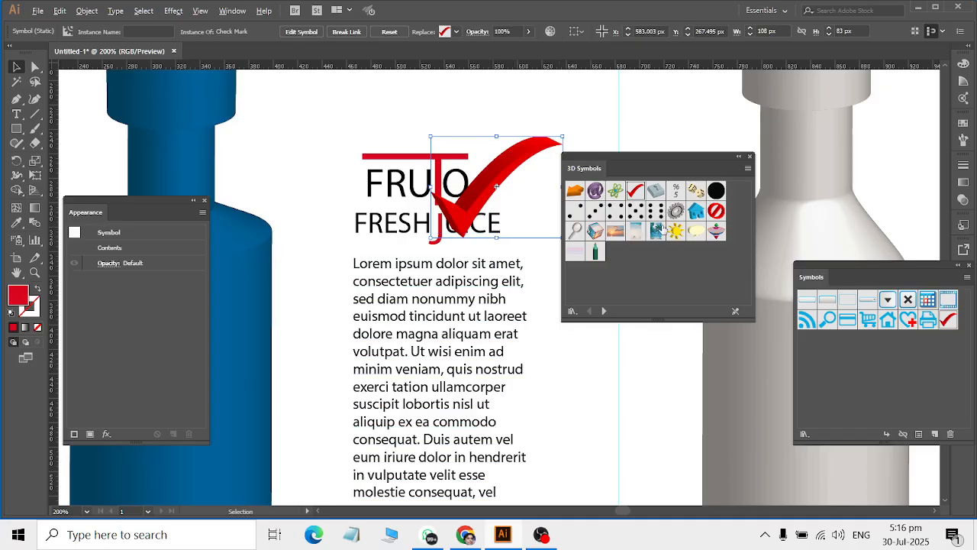
left_click(748, 156)
Step: Shrink the check mark to about 49 × 41 px and fit it against the lower part of the O in FRUTO
left_click_drag(563, 237, 545, 223)
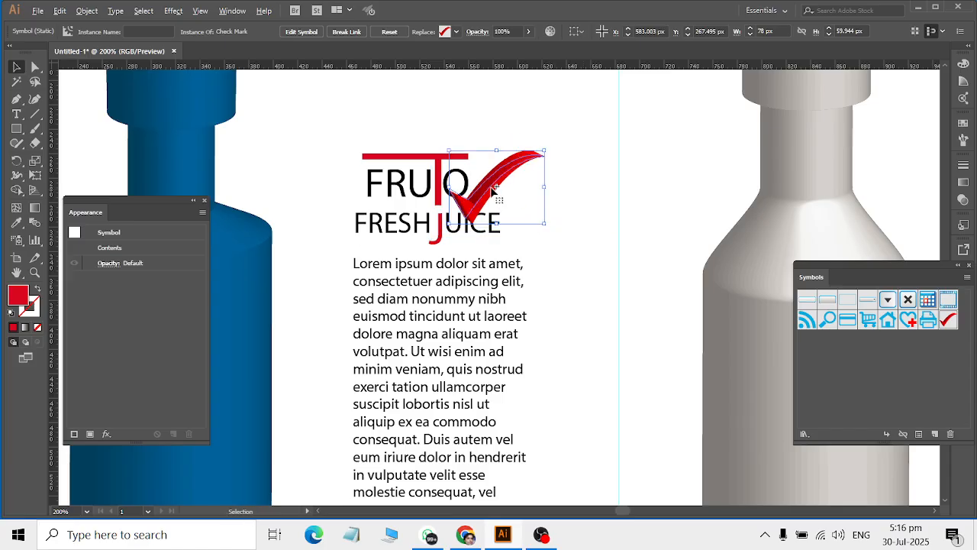
mouse_move(491, 188)
left_mouse_down()
mouse_move(508, 179)
mouse_move(495, 184)
left_mouse_up()
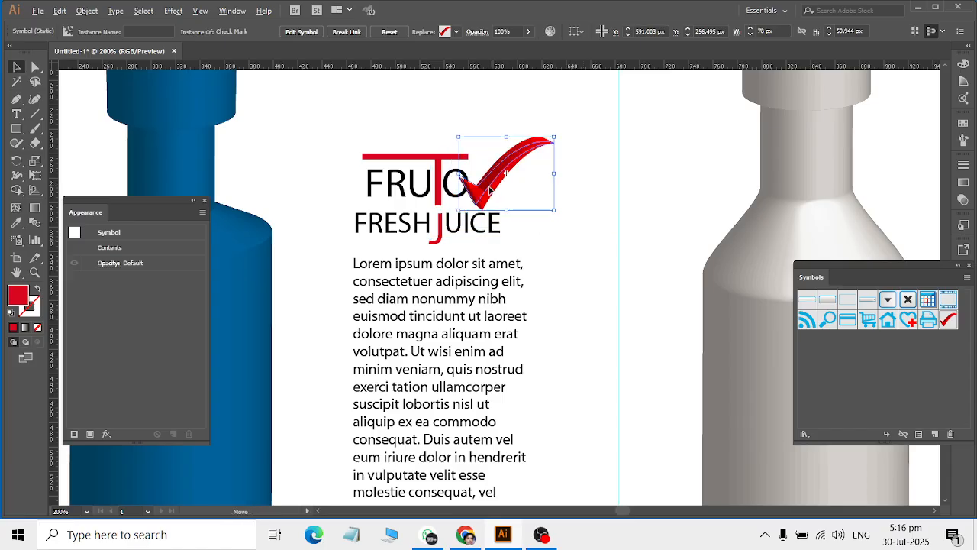
scroll(555, 168, "up", 1)
left_click_drag(555, 122, 512, 153)
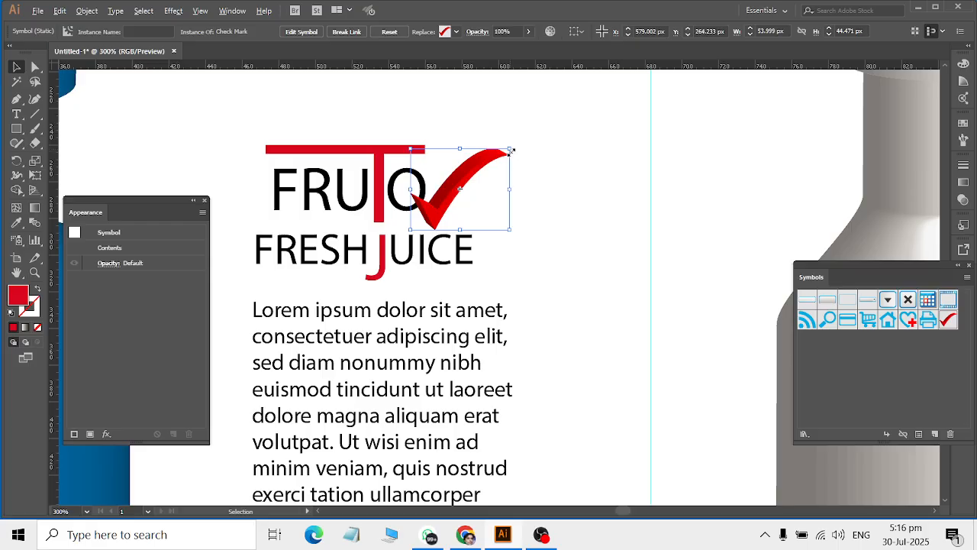
left_click_drag(510, 150, 500, 158)
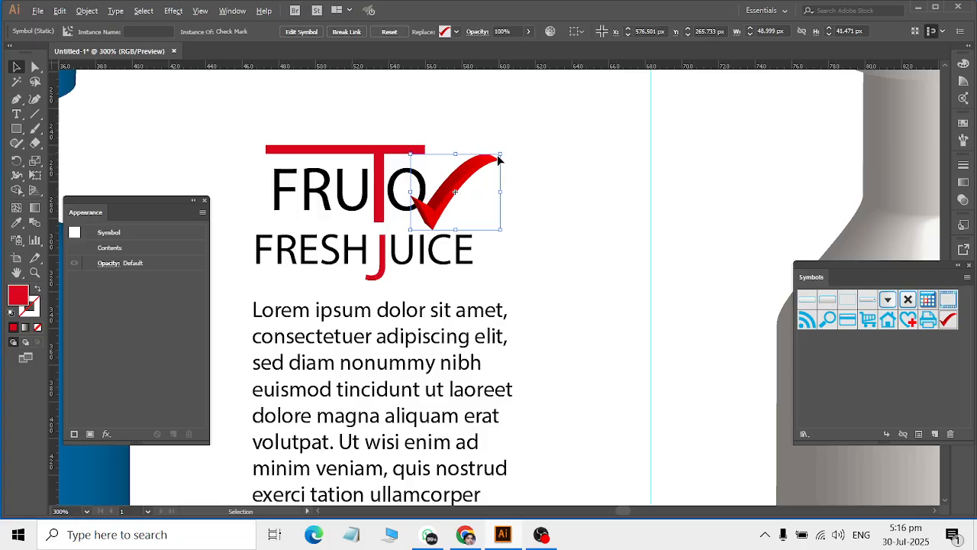
left_click(560, 201)
scroll(560, 201, "down", 1)
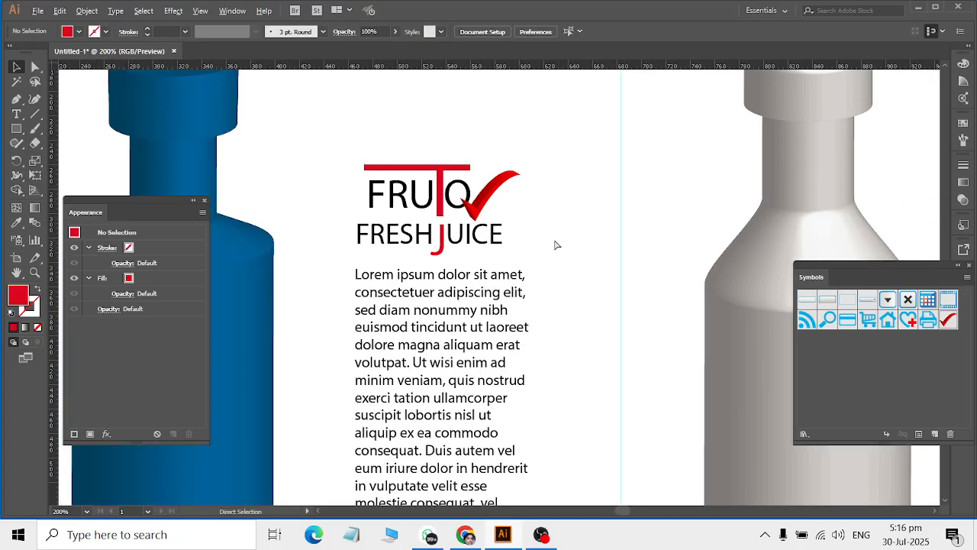
Step: Draw a rectangle about 156 × 307 px around the heading, check mark and placeholder text, and fill it with white
scroll(555, 240, "left", 1)
scroll(555, 243, "down", 4)
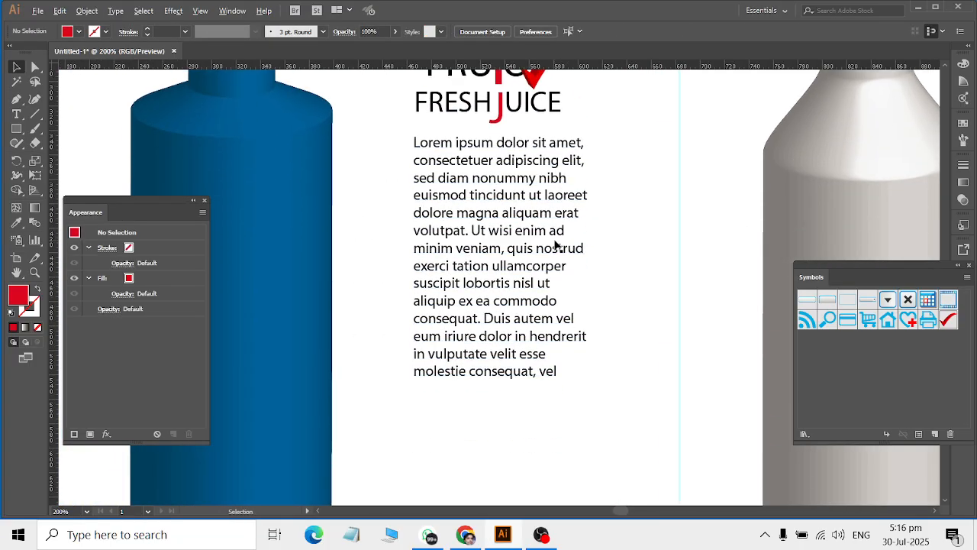
scroll(555, 244, "up", 1)
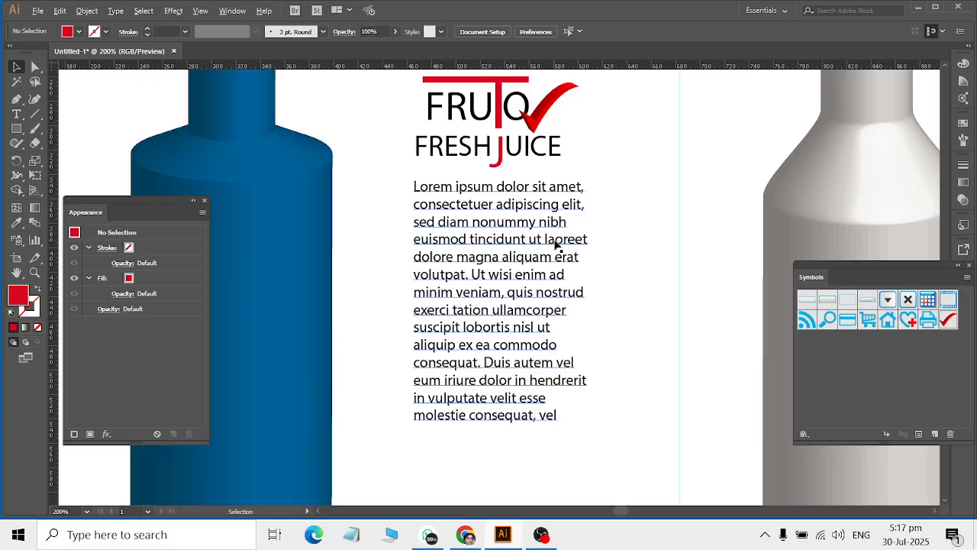
scroll(551, 229, "up", 1)
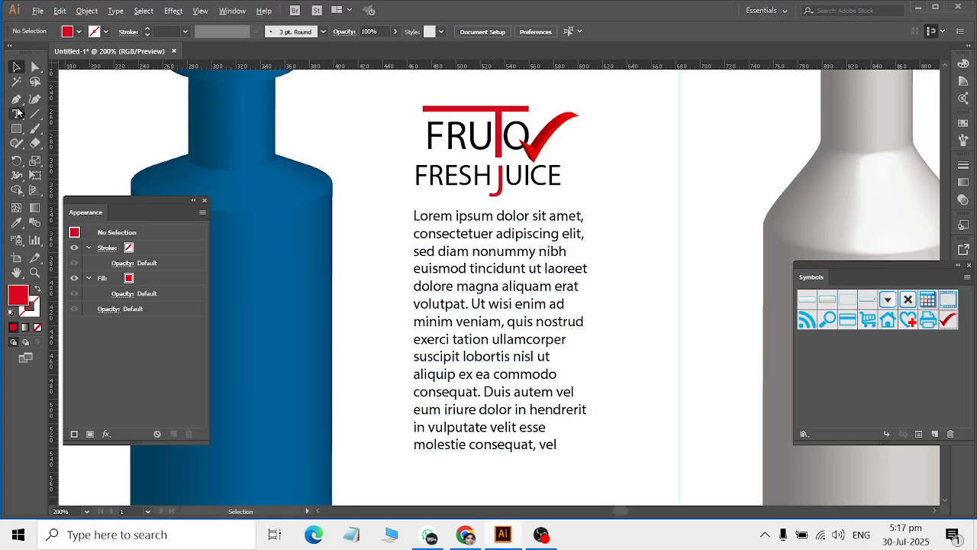
left_click(16, 128)
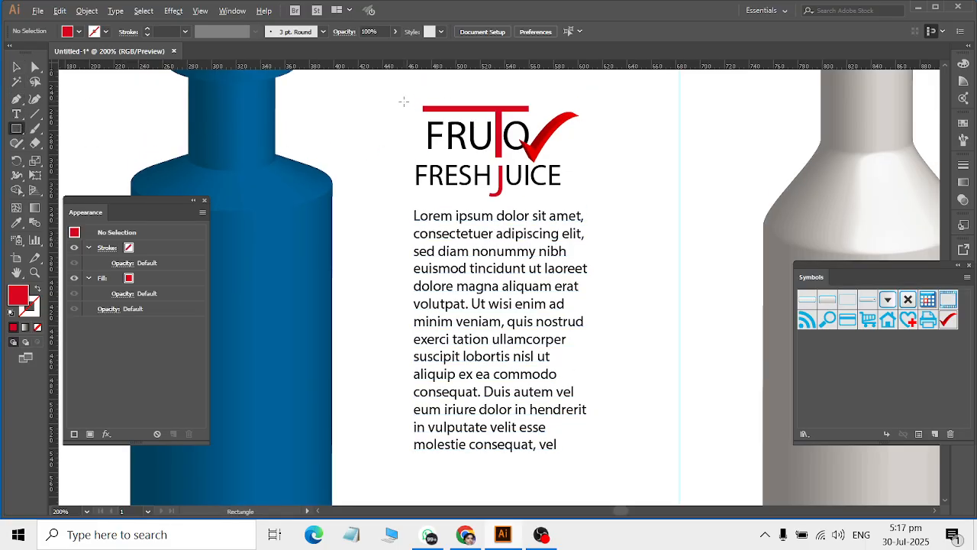
left_click_drag(403, 96, 596, 471)
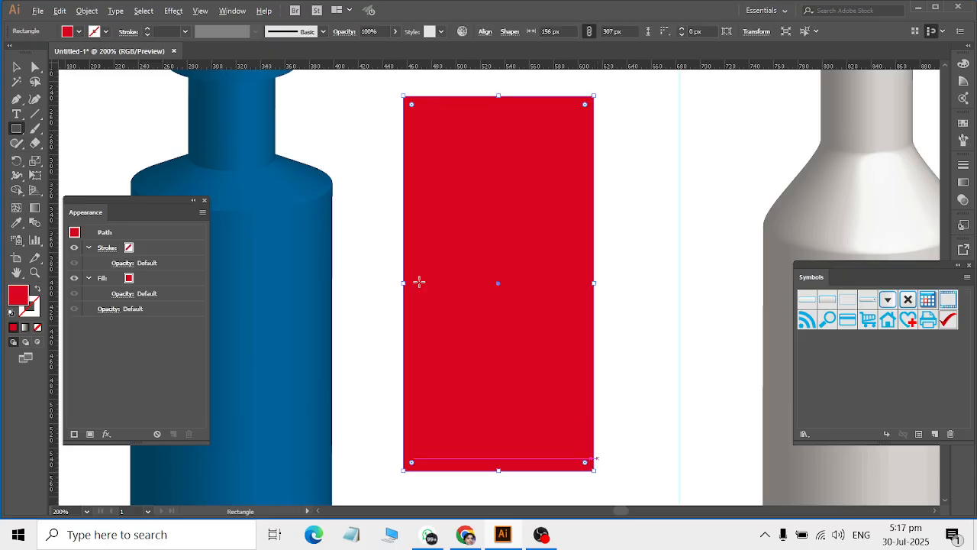
left_click(77, 32)
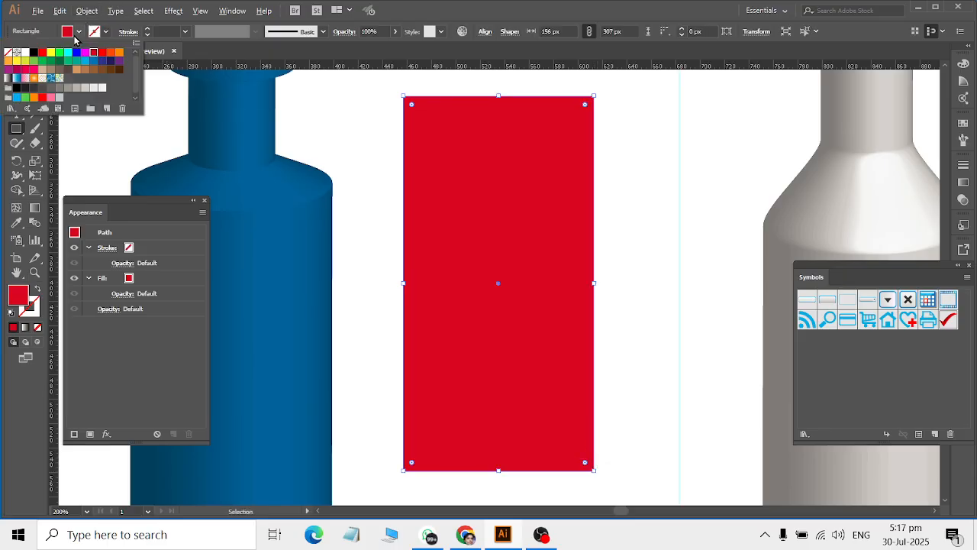
left_click(25, 52)
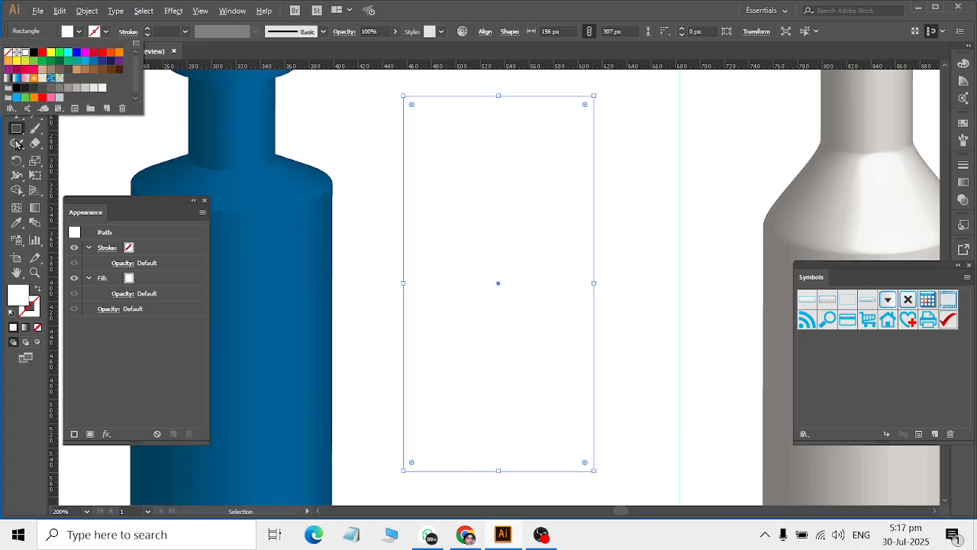
Step: Send the white rectangle behind the label's heading, check mark and placeholder text
left_click(13, 68)
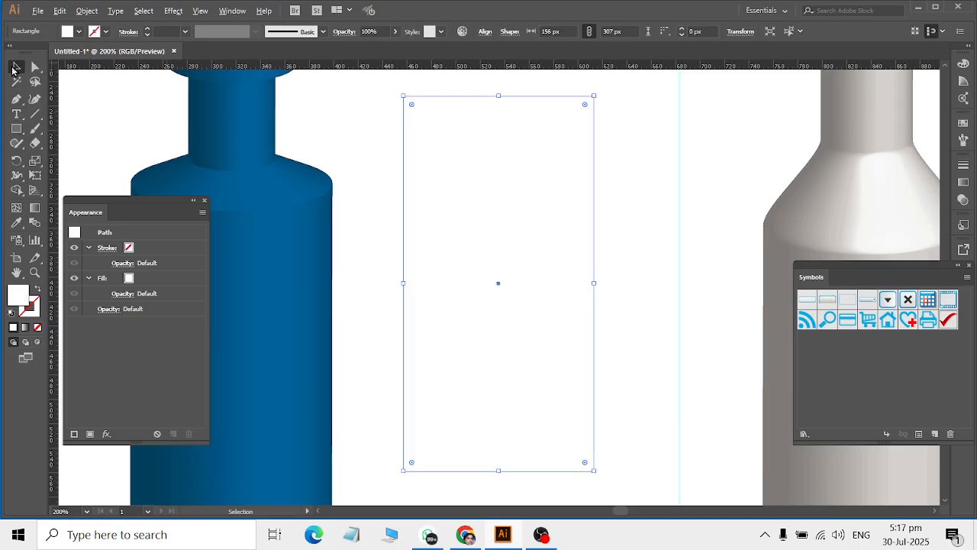
right_click(484, 183)
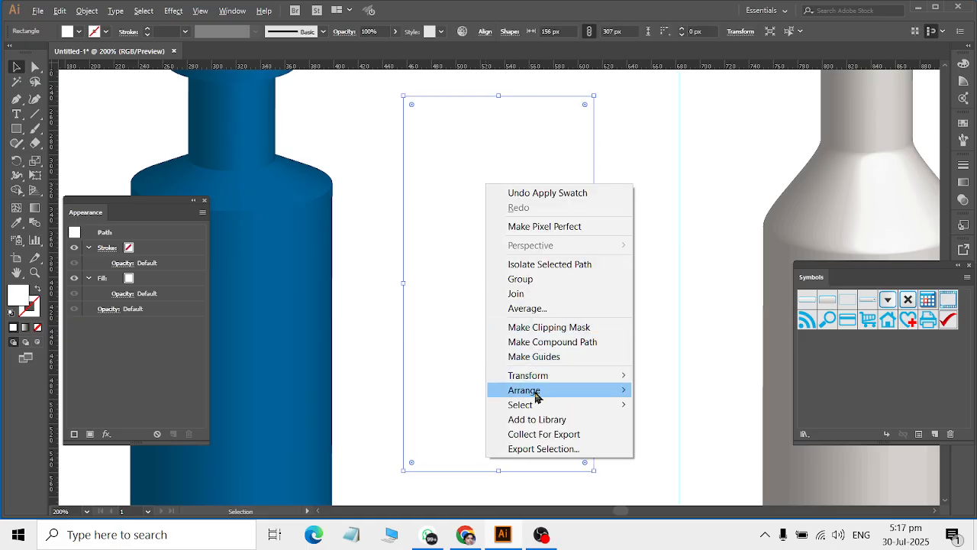
mouse_move(596, 394)
left_click(658, 433)
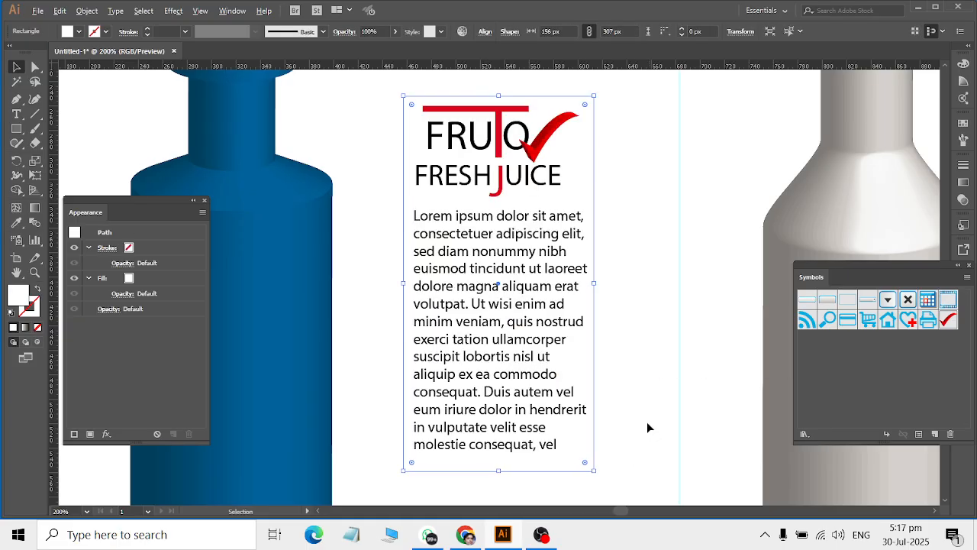
left_click(649, 350)
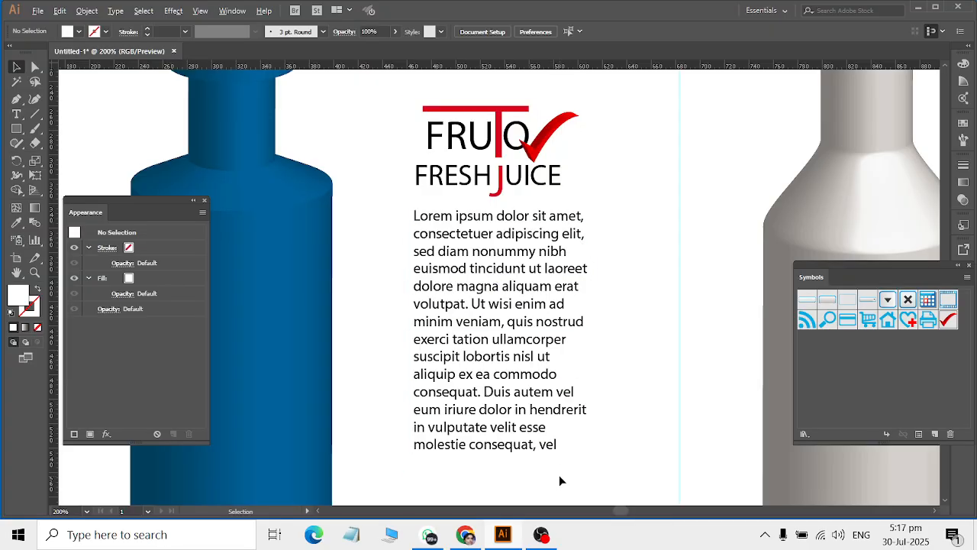
Step: Draw a narrow vertical rectangle about 7 × 47 px below the placeholder text and fill it with light green
scroll(573, 411, "down", 2)
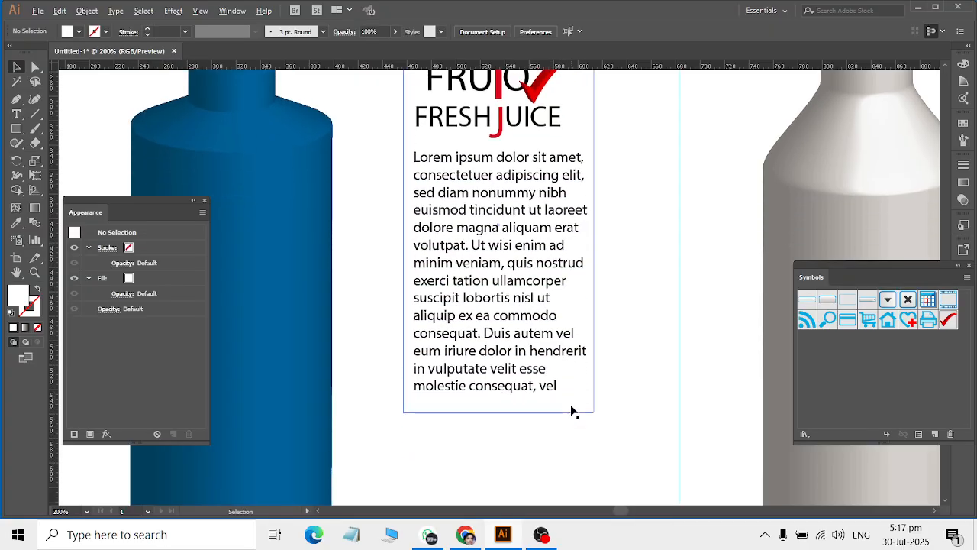
left_click(16, 128)
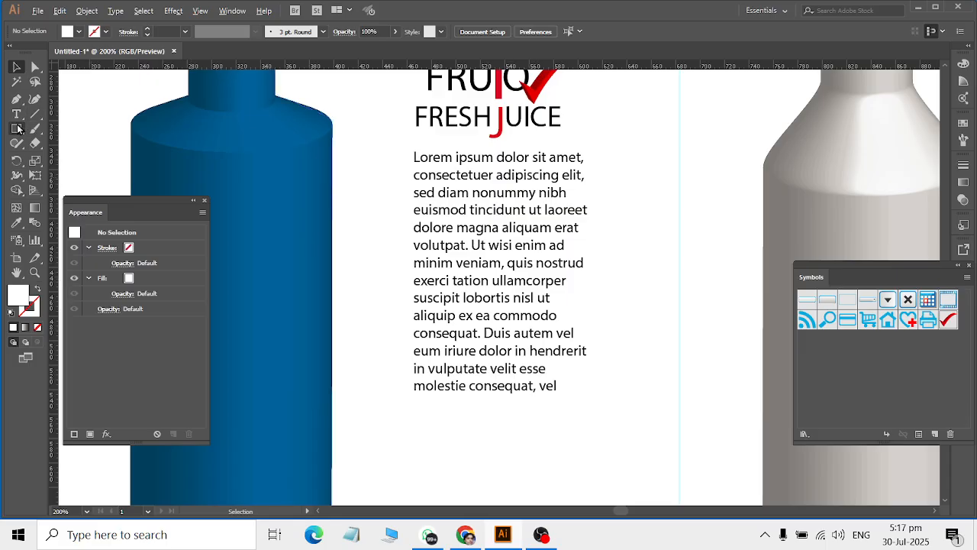
left_click_drag(420, 429, 429, 486)
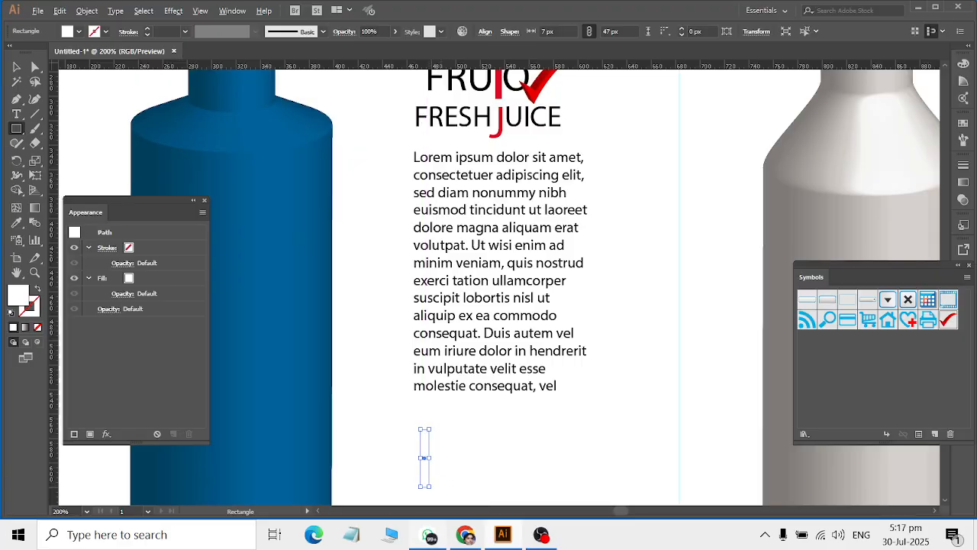
left_click(78, 31)
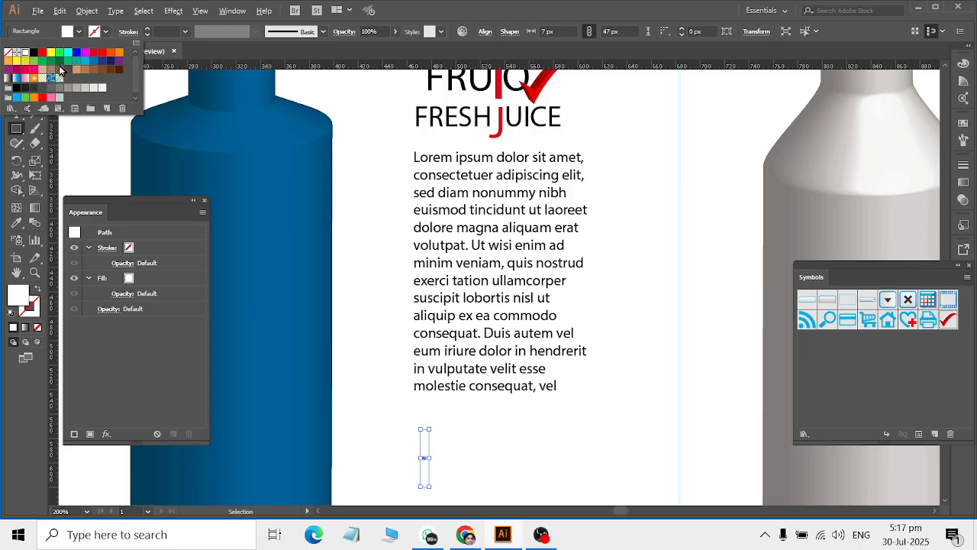
left_click(36, 63)
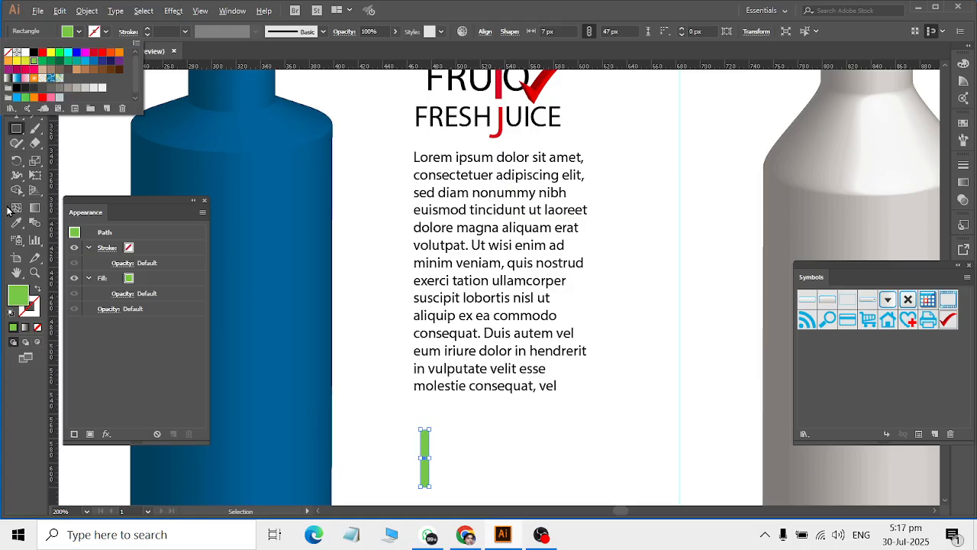
key("Escape")
left_click(406, 448)
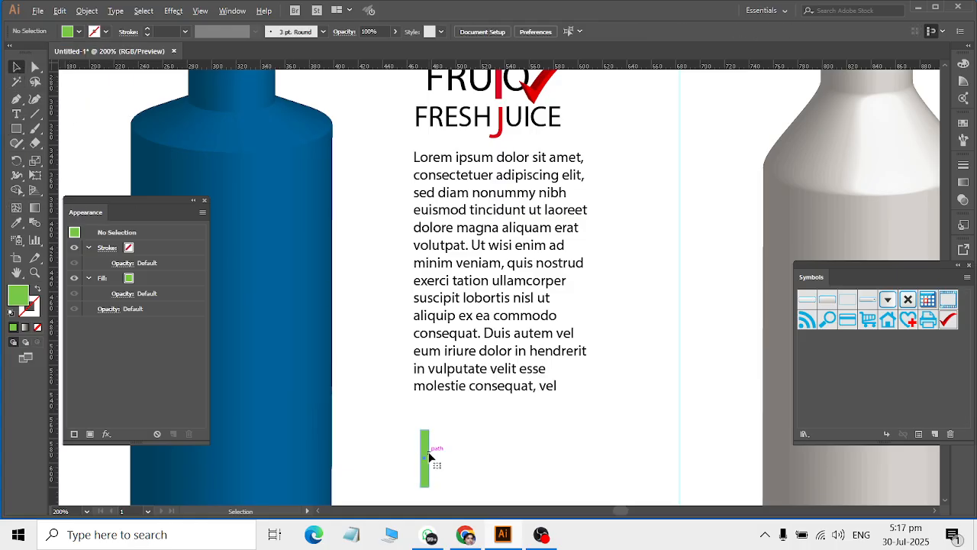
Step: Start a Distort & Transform Transform effect on the green bar, with its preview enabled
left_click(428, 456)
left_click(173, 11)
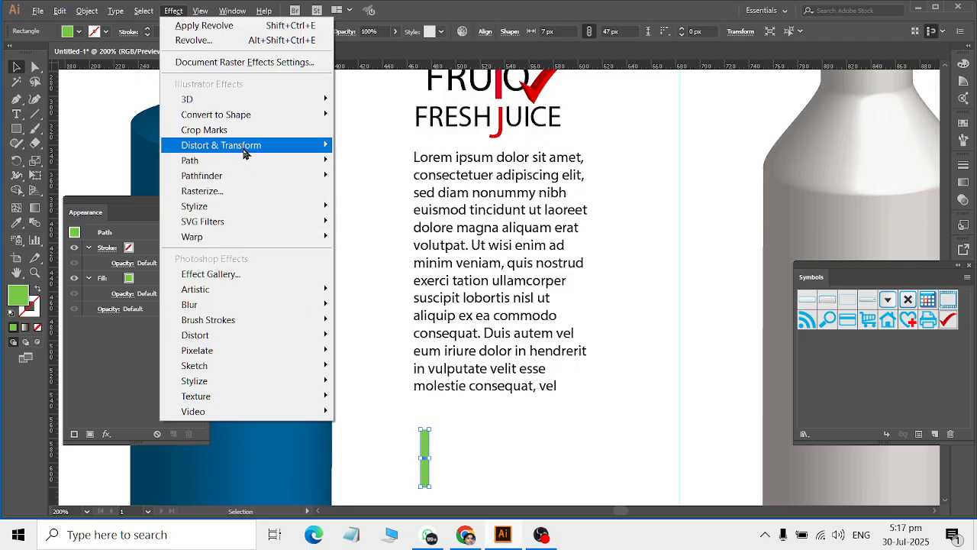
mouse_move(275, 146)
left_click(354, 194)
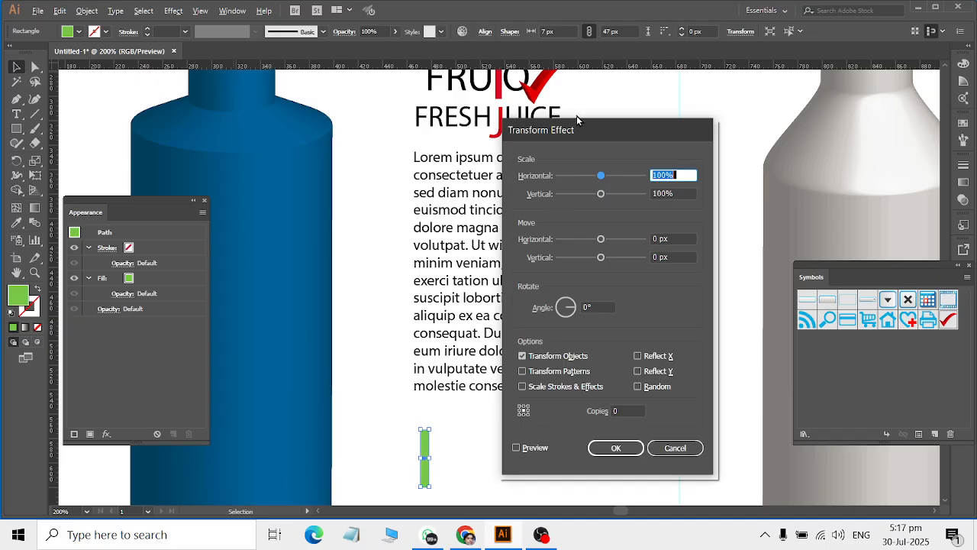
left_click_drag(574, 131, 232, 128)
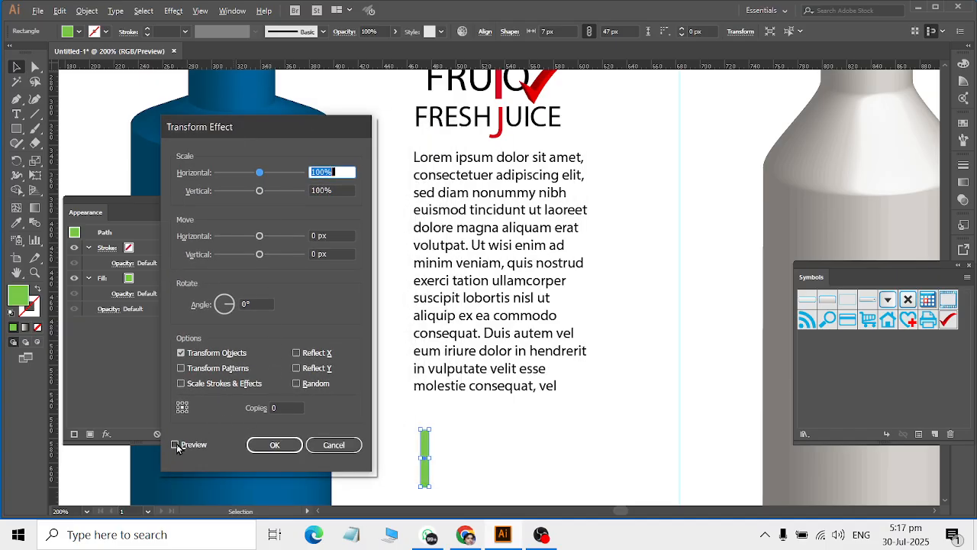
left_click(175, 444)
left_click(278, 407)
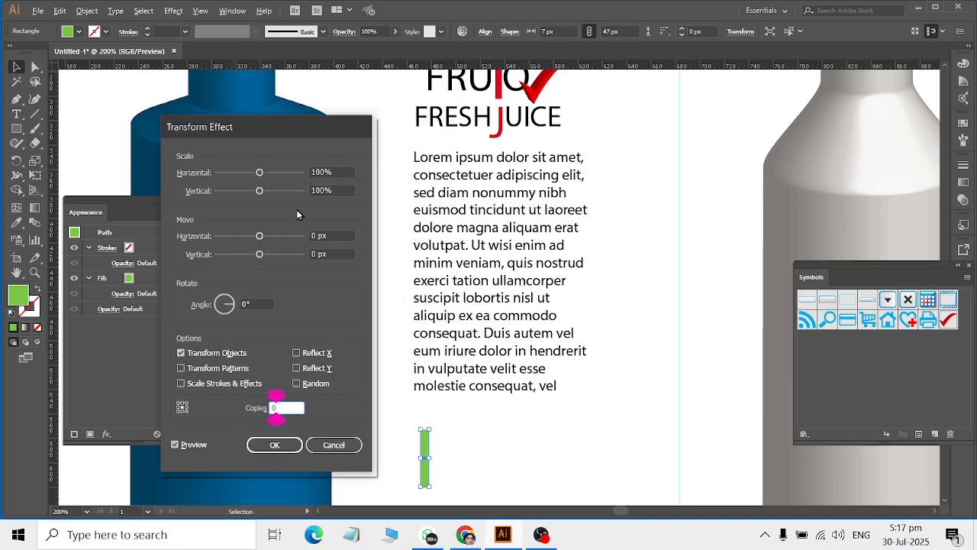
Step: Set the Transform effect's vertical scale to 110% and its horizontal move to 13 px
left_click(339, 190)
left_click_drag(340, 190, 222, 187)
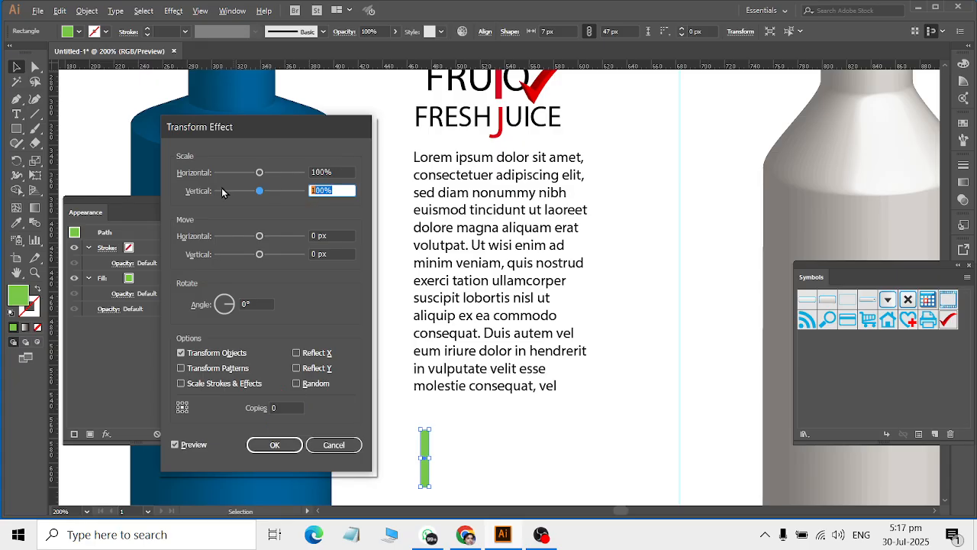
type("110")
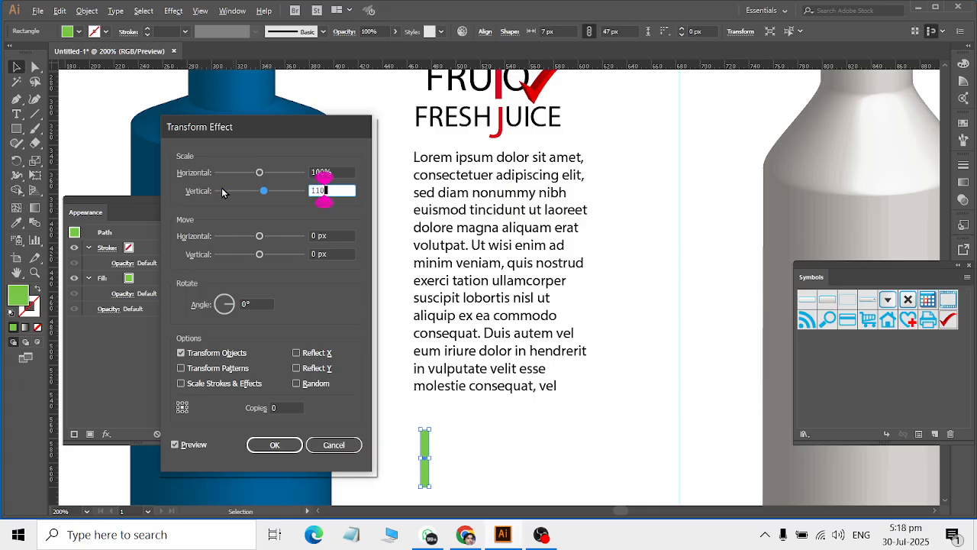
left_click(327, 236)
left_click_drag(260, 236, 265, 242)
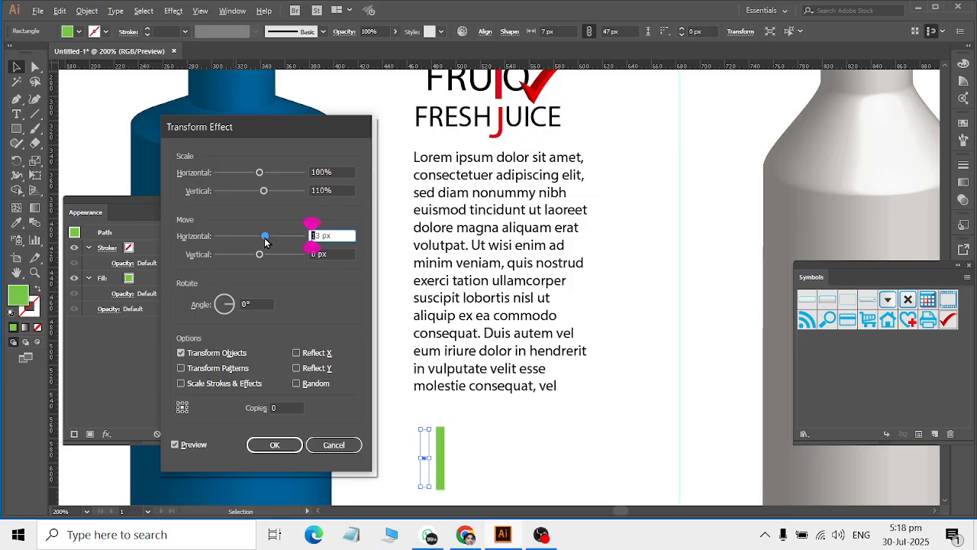
Step: Set the Transform effect to make 4 copies of the green bar
left_click(295, 406)
key("Up")
key("Up")
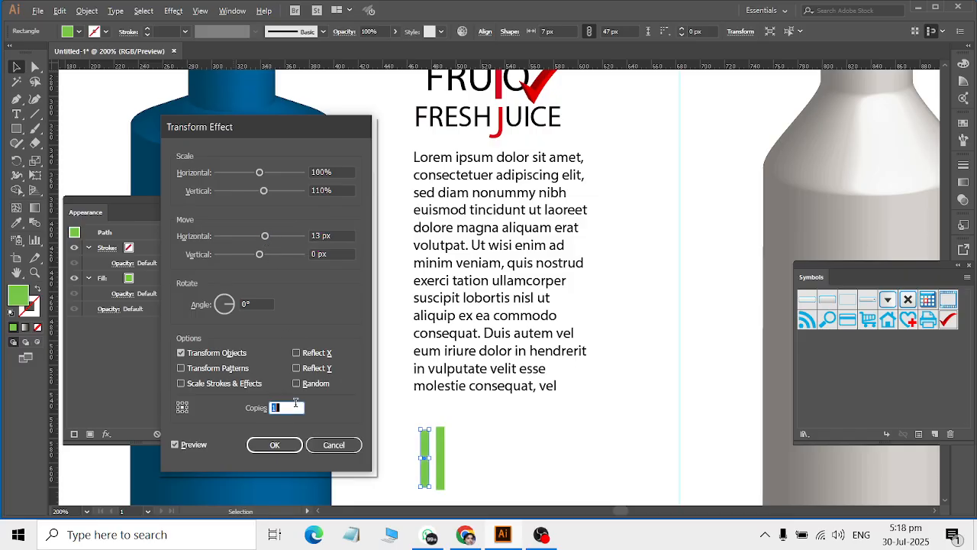
key("Up")
key("Up")
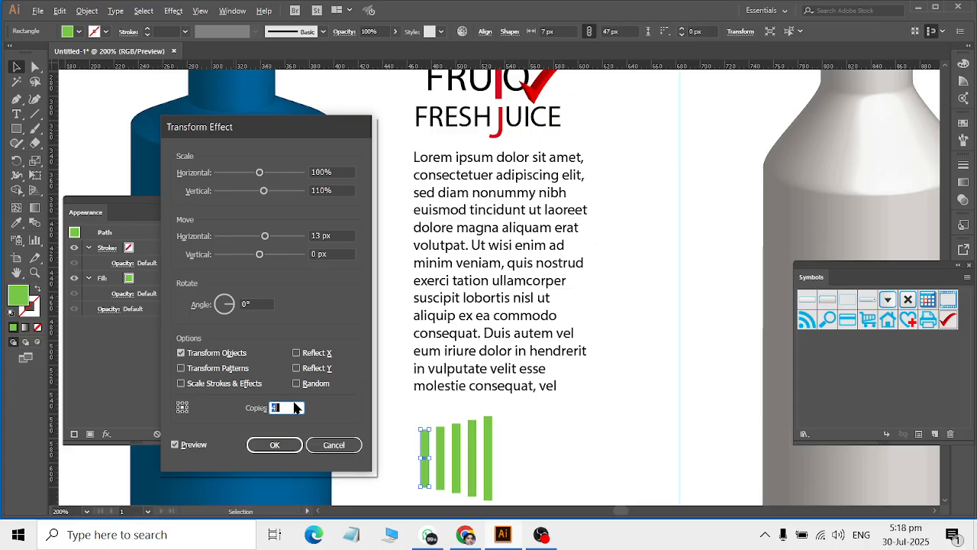
Step: Set the Transform effect's scale to 120% vertical and 110% horizontal, with the bars growing upward from a shared bottom edge
double_click(335, 190)
type("120")
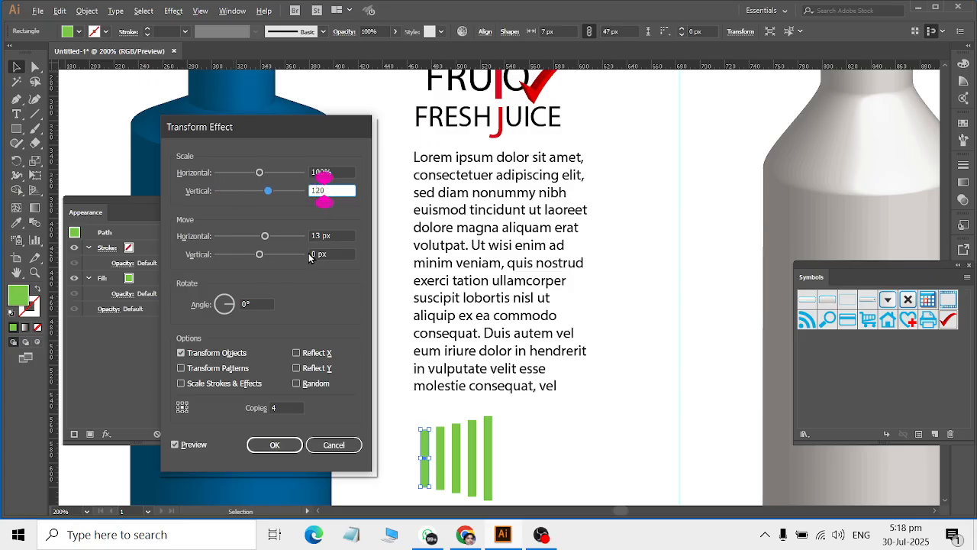
left_click(339, 230)
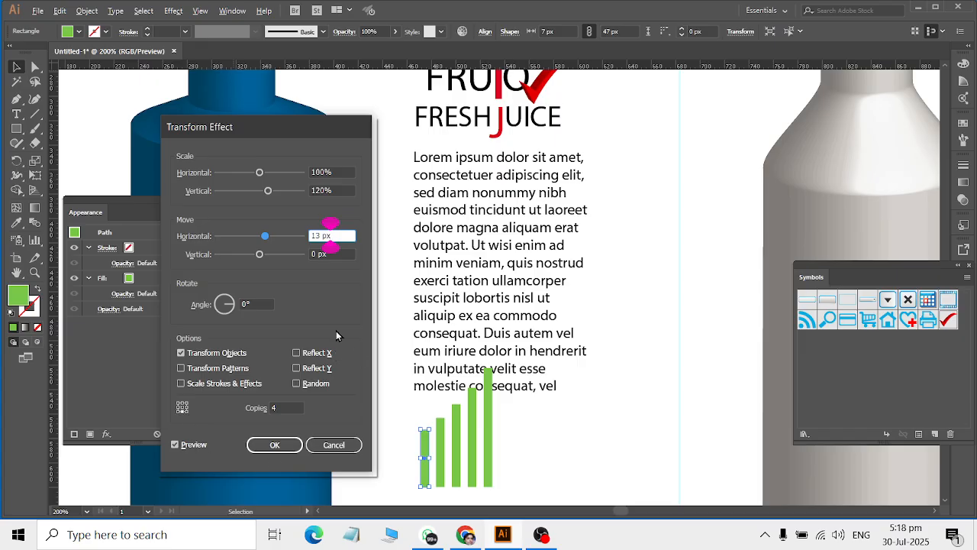
left_click(341, 169)
type("110")
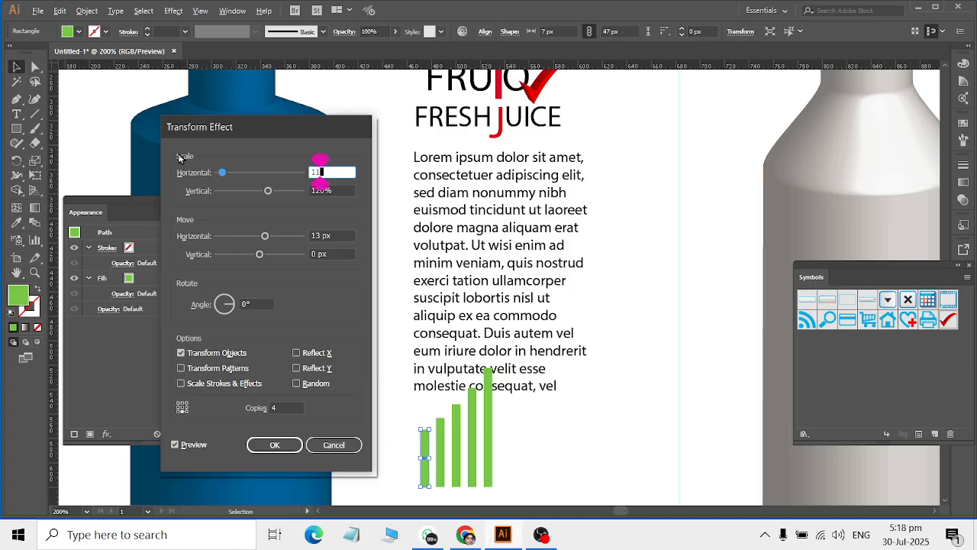
Step: Raise the number of copies to 5 and apply the Transform effect
left_click(287, 407)
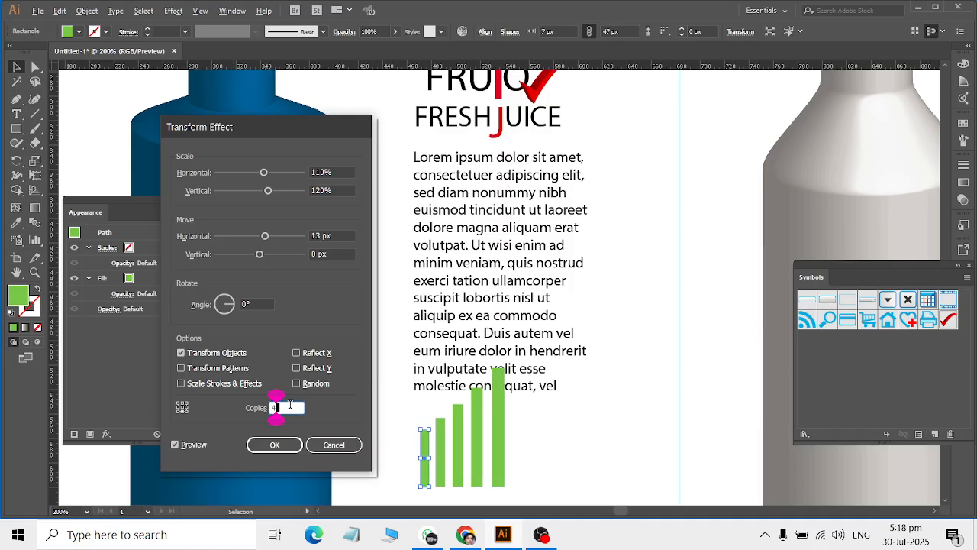
key("Up")
left_click(275, 445)
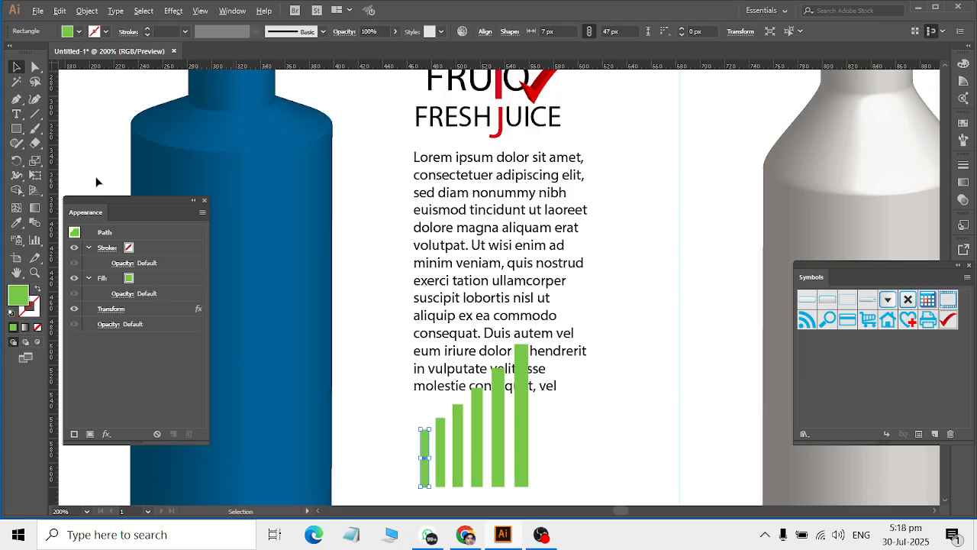
Step: Expand the appearance of the transformed green bar so all six bars become real shapes
left_click(578, 444)
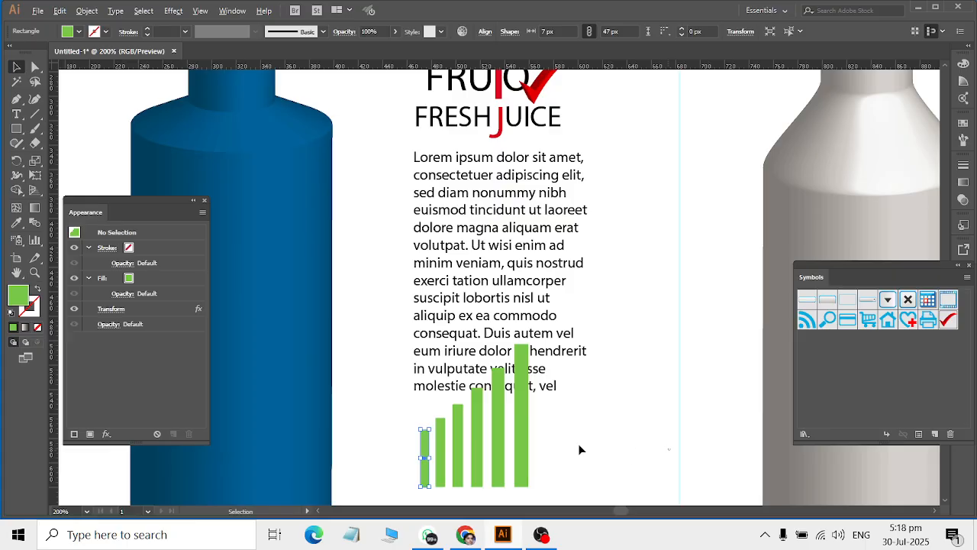
left_click(526, 454)
left_click(86, 11)
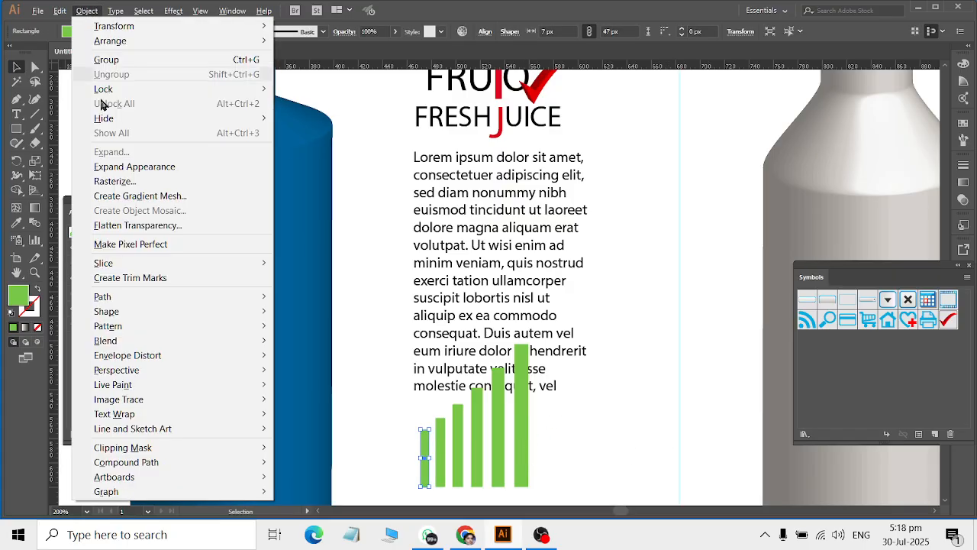
left_click(99, 161)
left_click(87, 12)
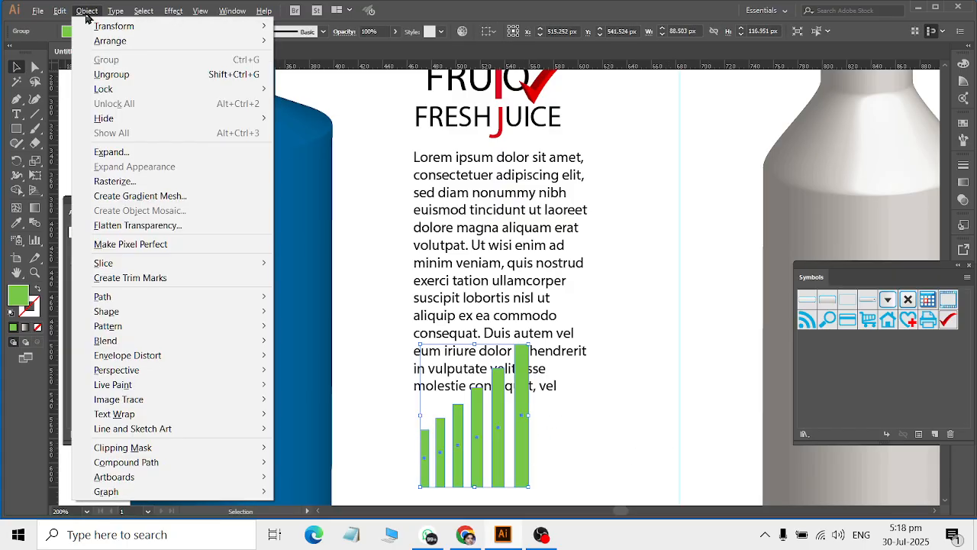
left_click(131, 153)
left_click(620, 467)
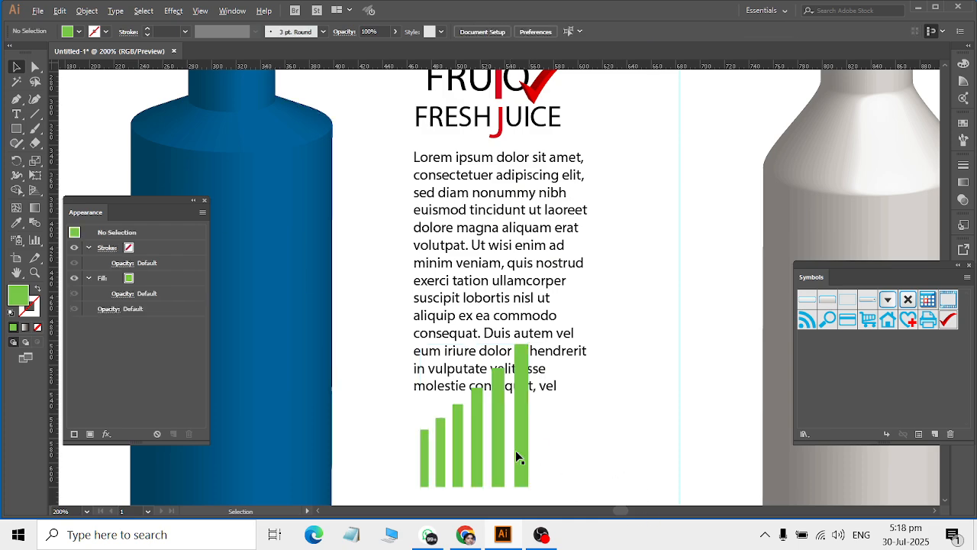
Step: Ungroup the expanded green bars so each one can be selected individually
left_click(520, 456)
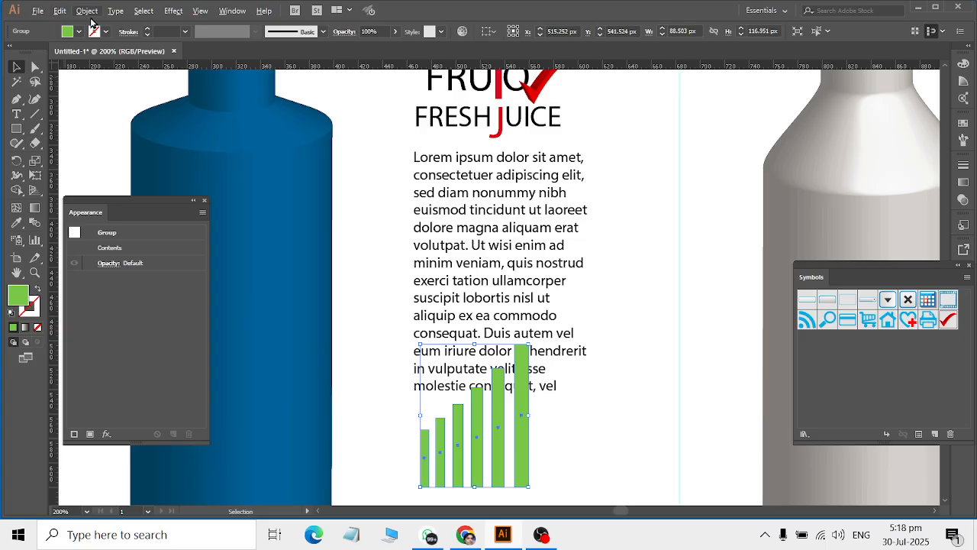
right_click(522, 411)
left_click(562, 304)
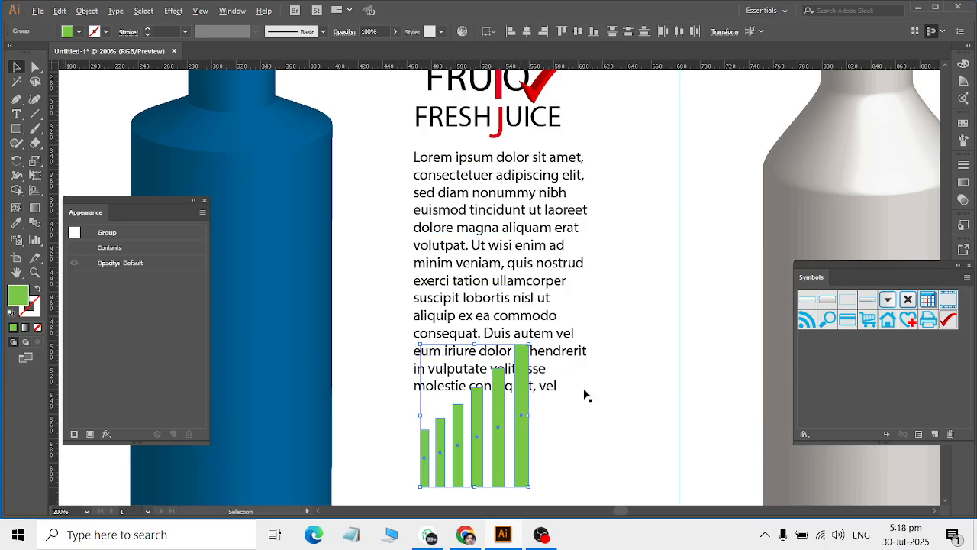
left_click(585, 395)
Step: Select the second green bar and show the color controls as an enlarged floating panel beside the artwork
left_click(424, 459)
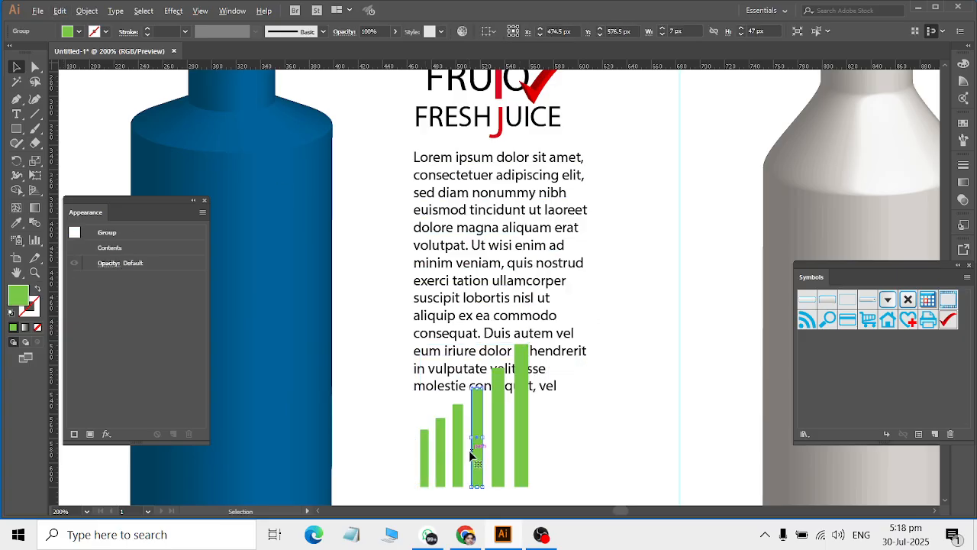
left_click(440, 458)
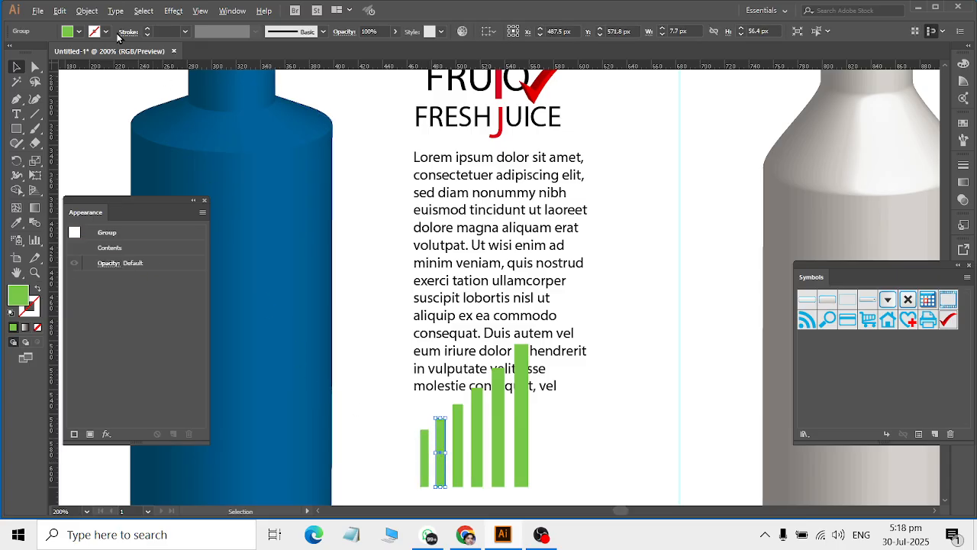
left_click(232, 10)
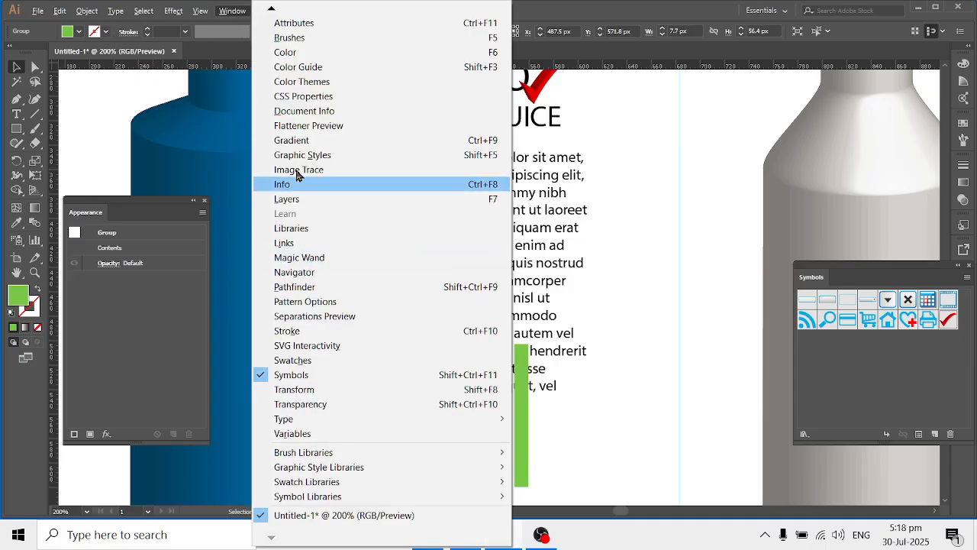
left_click(351, 53)
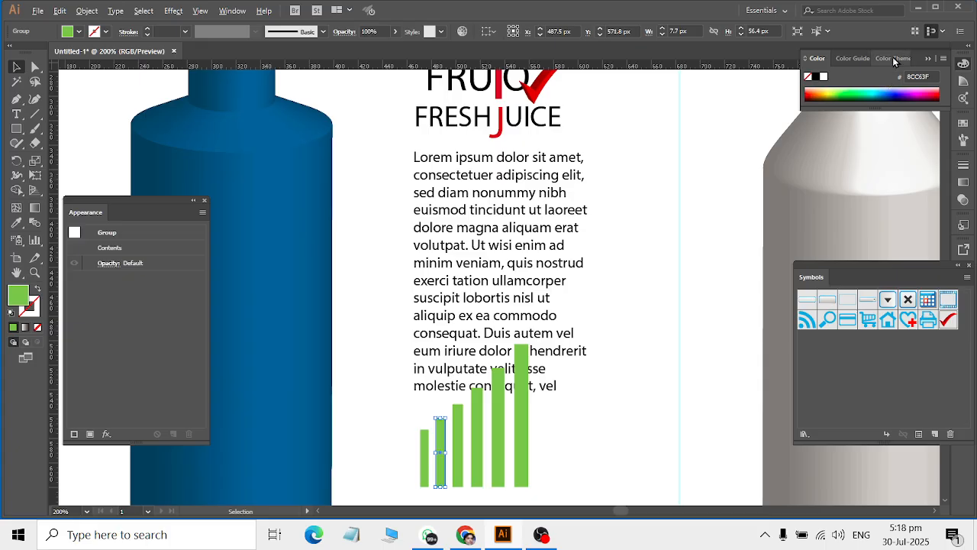
left_click_drag(817, 58, 606, 200)
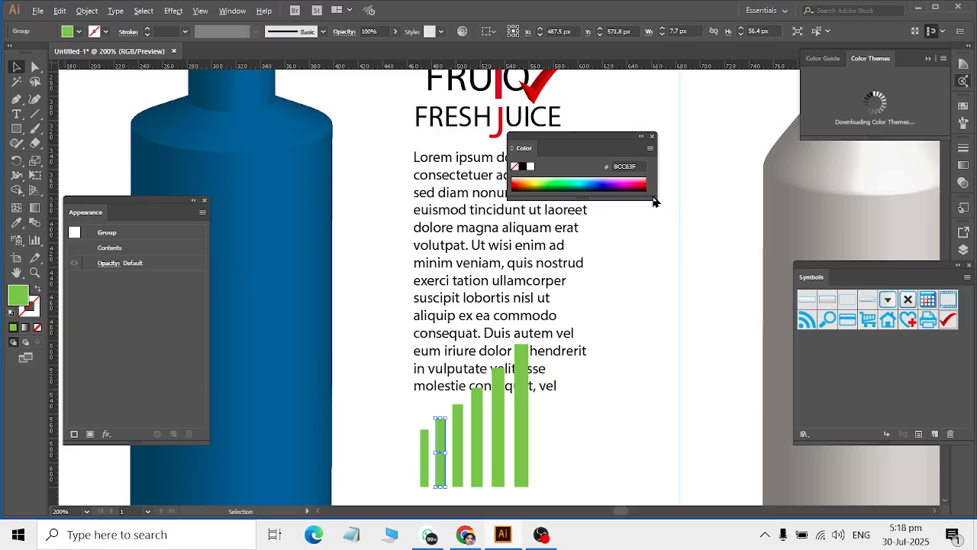
left_click_drag(652, 196, 695, 280)
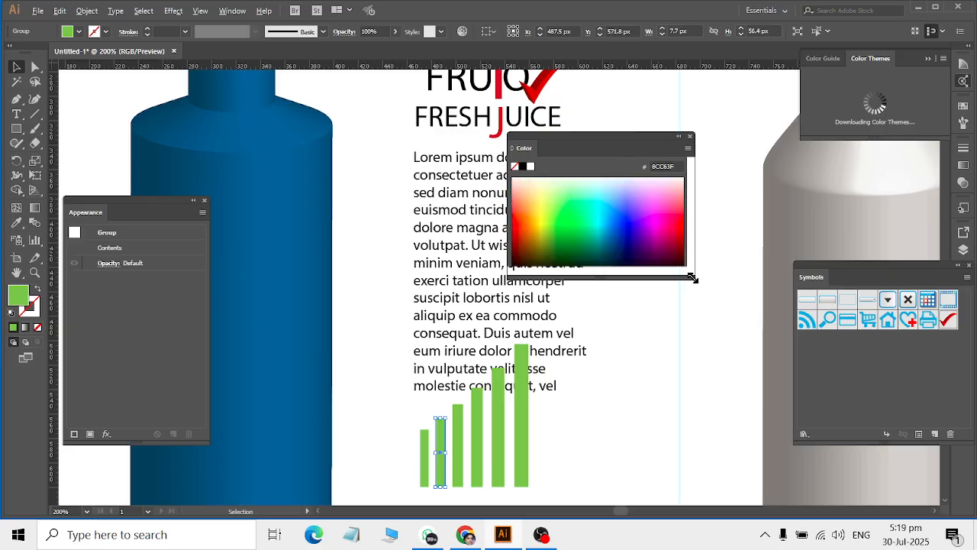
left_click(690, 150)
left_click(718, 216)
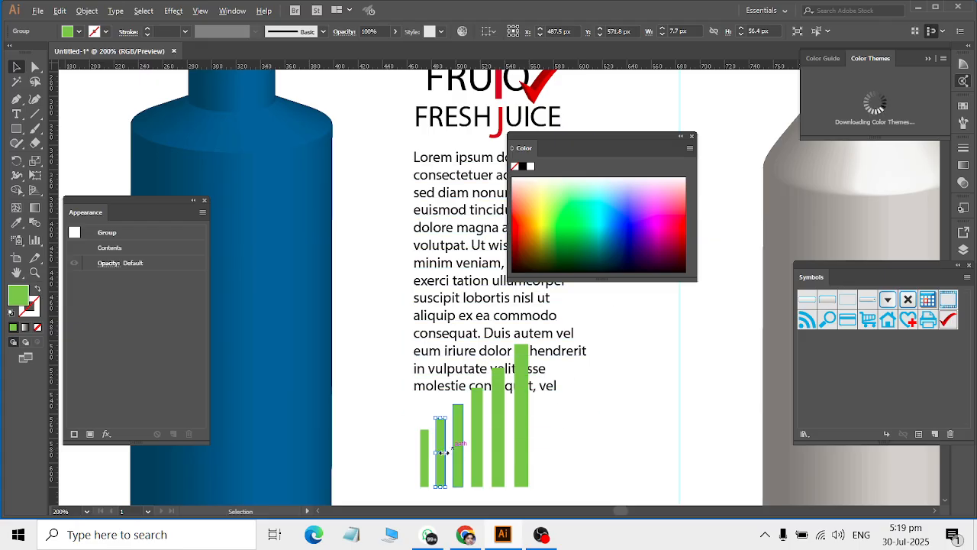
Step: Fill the second bar with a medium green and the third, fourth and fifth bars with dark green
left_click(576, 214)
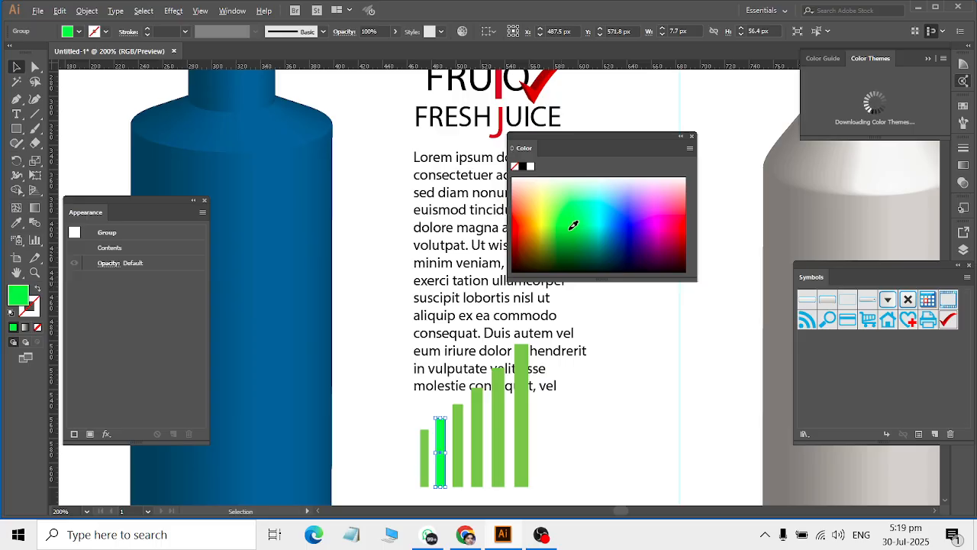
left_click(573, 227)
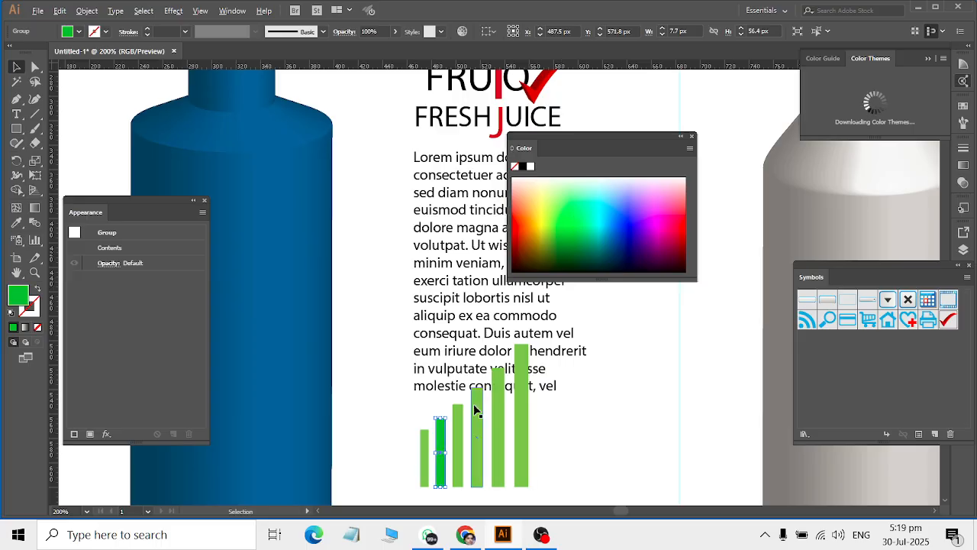
left_click(458, 424)
left_click_drag(590, 212, 568, 253)
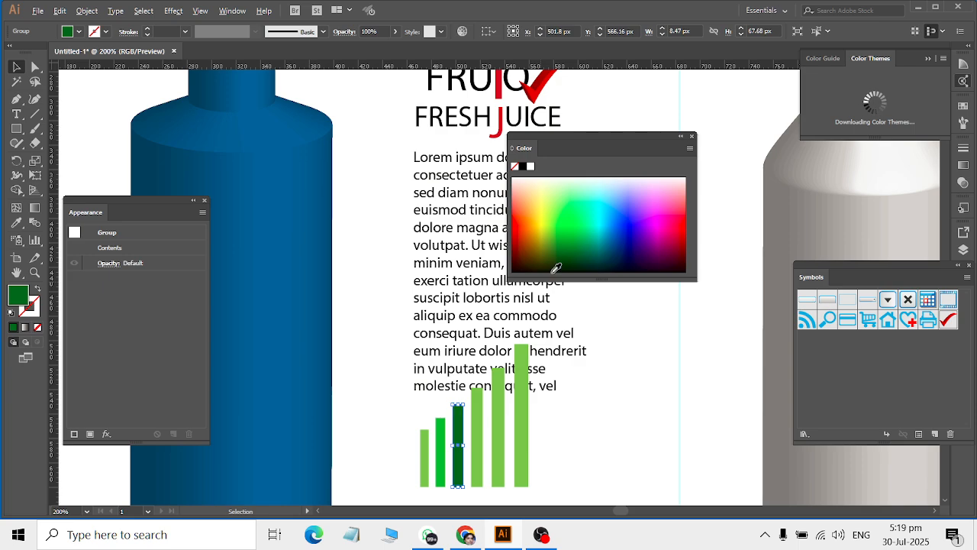
left_click(479, 412)
left_click_drag(578, 214, 574, 251)
left_click(502, 403)
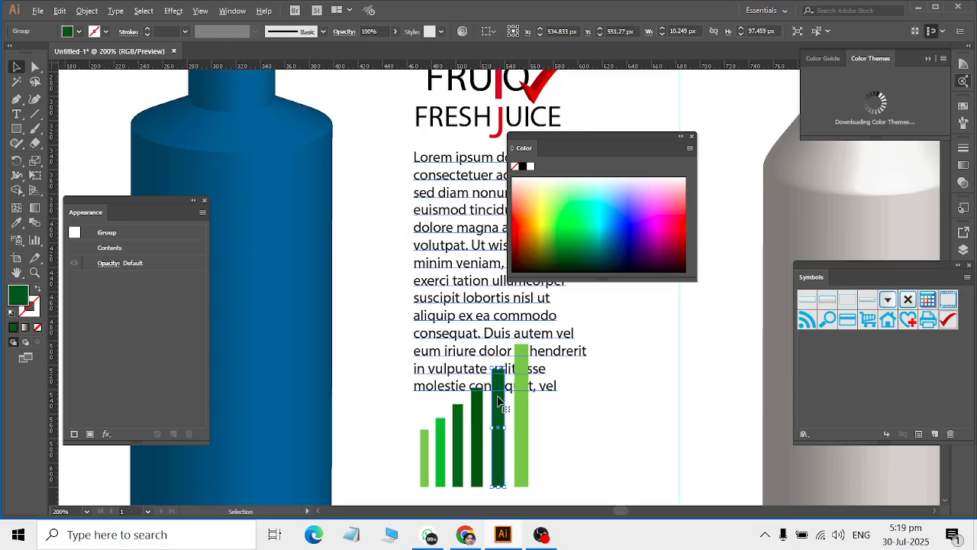
Step: Show the HSB color options and set the third bar's brightness to about 57%
left_click(458, 435)
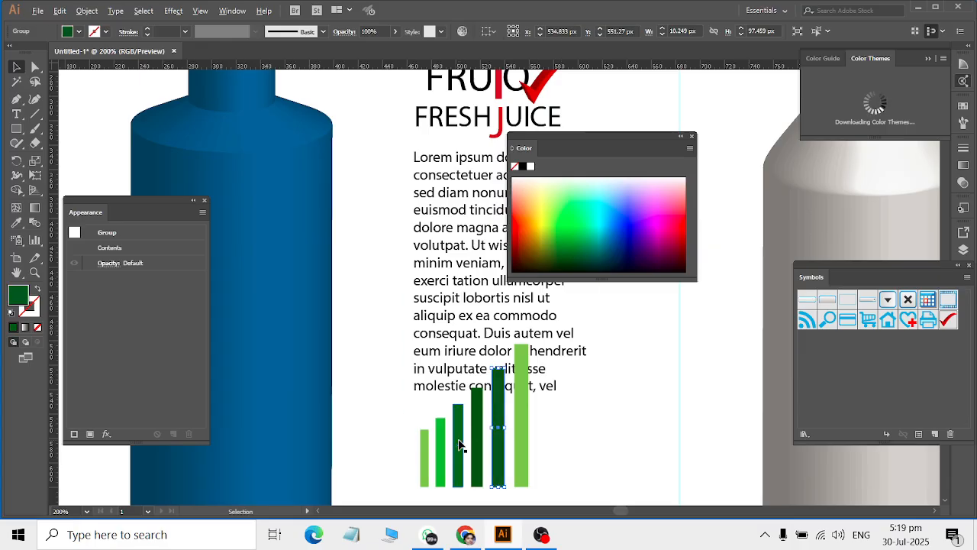
left_click(690, 148)
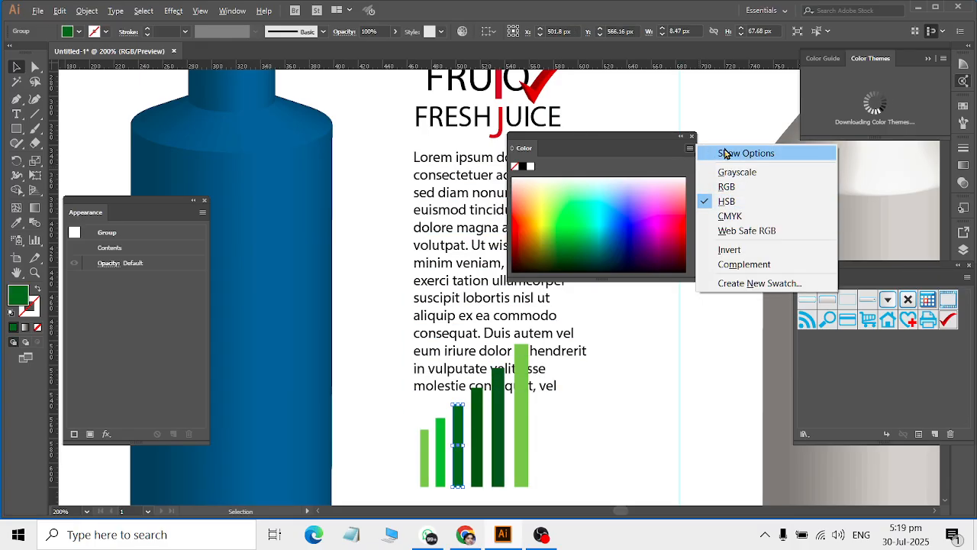
left_click(726, 153)
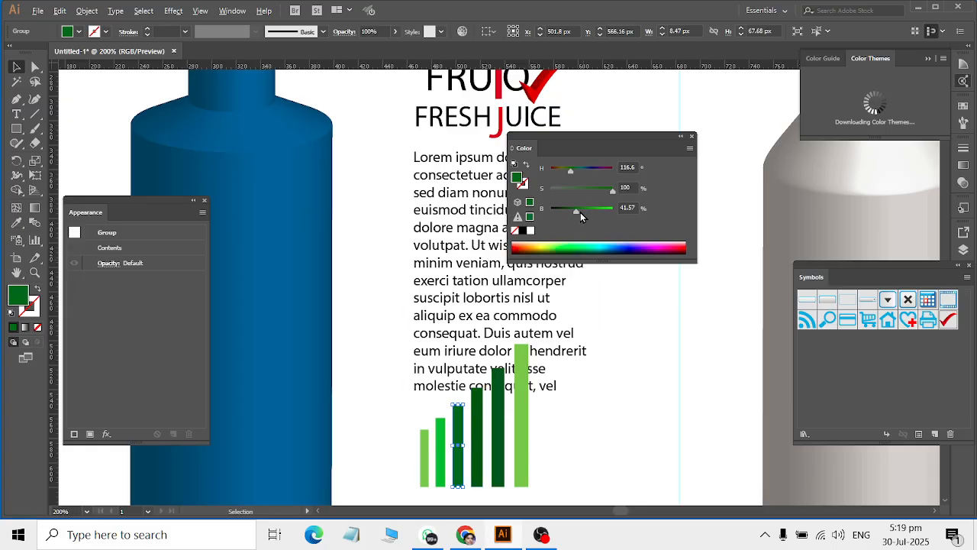
left_click_drag(579, 213, 586, 213)
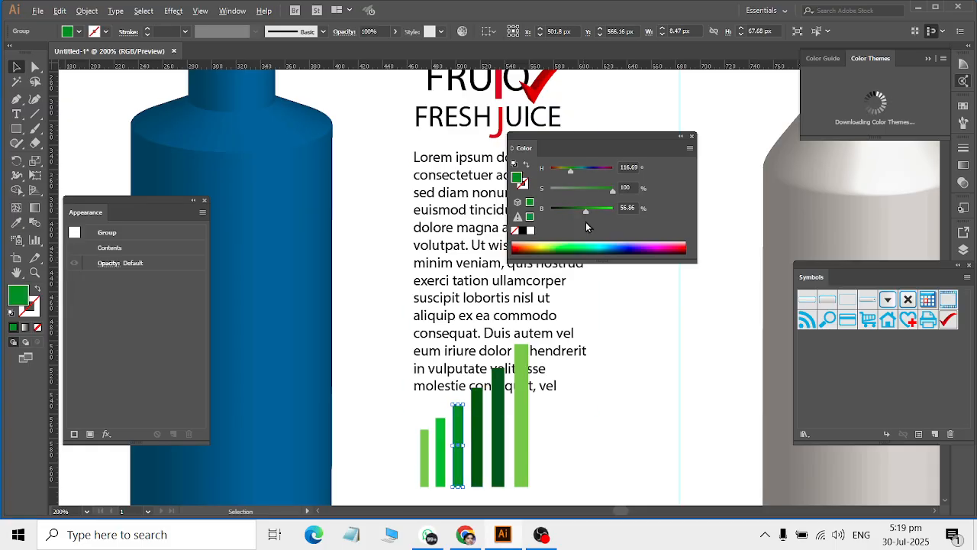
Step: Brighten the green of the fourth and fifth bars and set the sixth bar's brightness to about 53%
left_click(476, 441)
left_click_drag(570, 211, 586, 210)
left_click(499, 428)
left_click(524, 417)
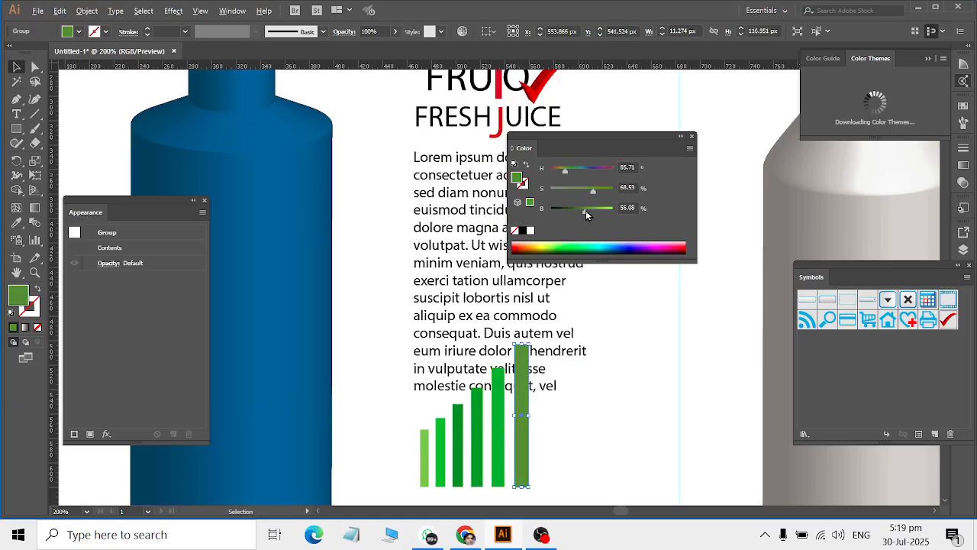
left_click(647, 501)
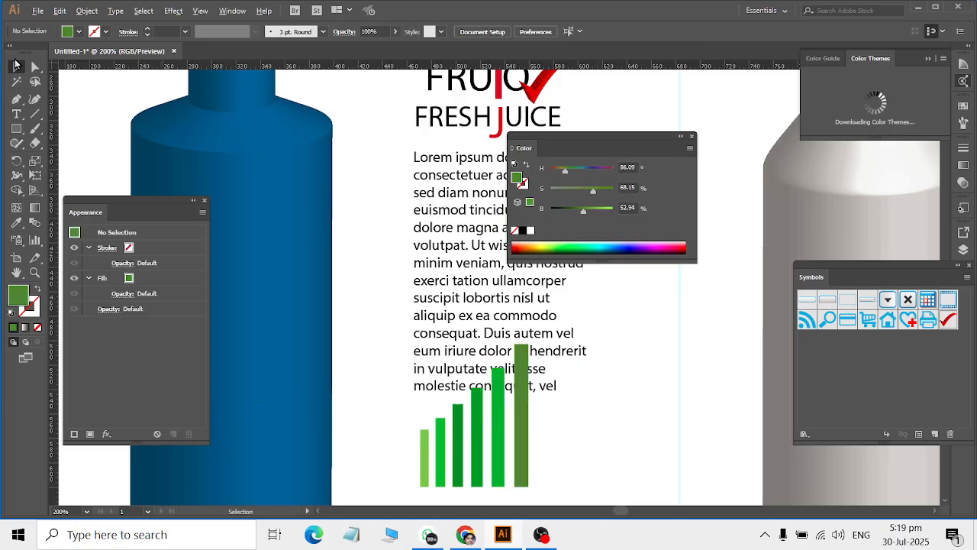
Step: Select all six bars and shorten them from the top so they sit below the placeholder text
scroll(458, 305, "down", 2)
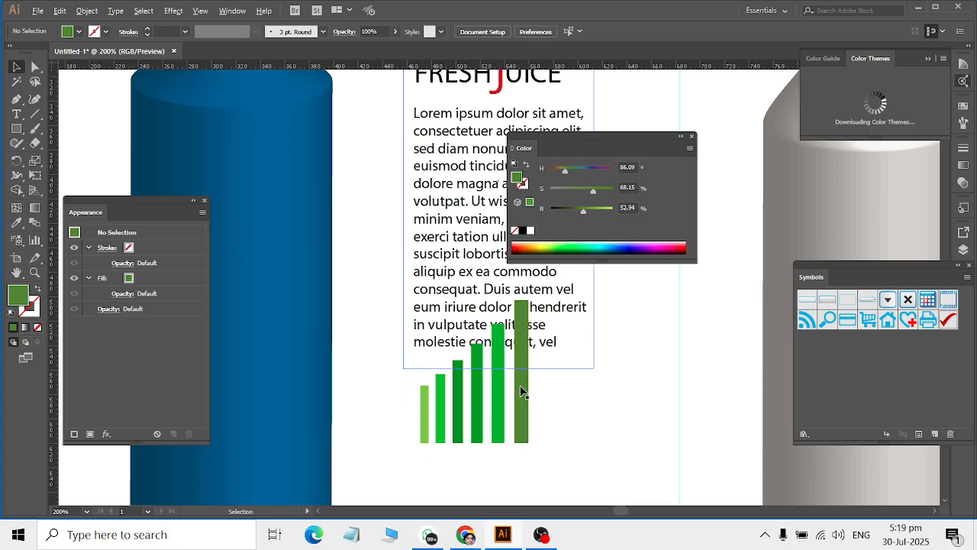
left_click_drag(415, 432, 509, 426)
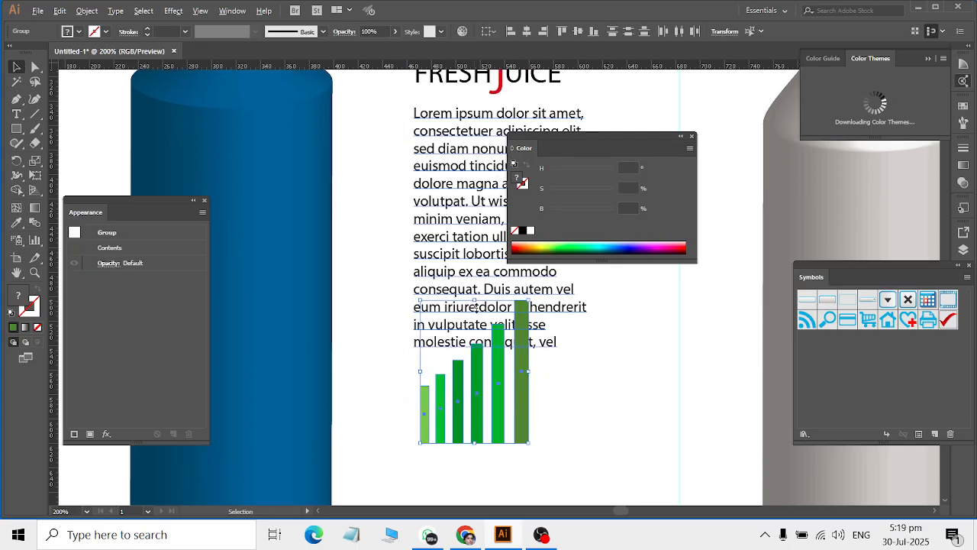
left_click_drag(476, 307, 476, 358)
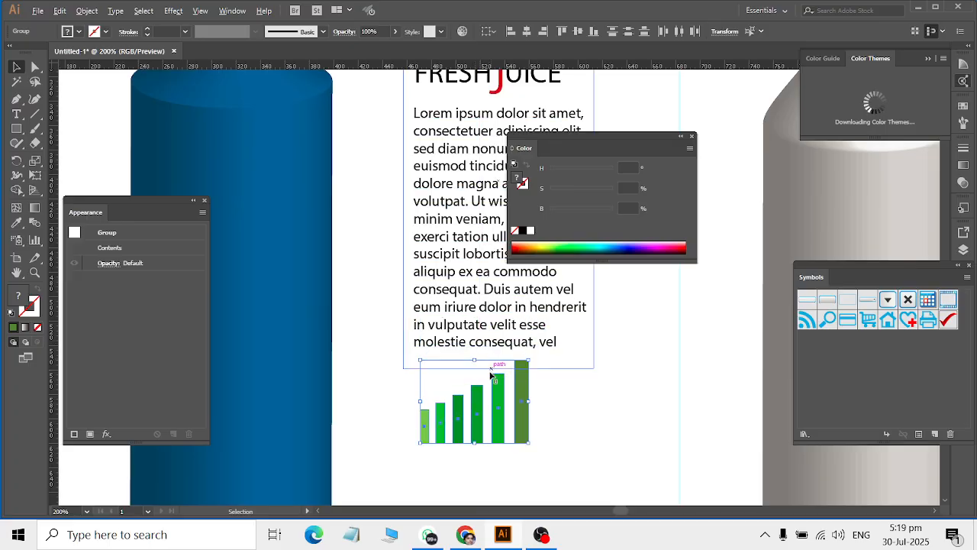
Step: Move the six green bars to the right, under the end of the placeholder text, and deselect them
left_click(604, 408)
left_click(494, 424)
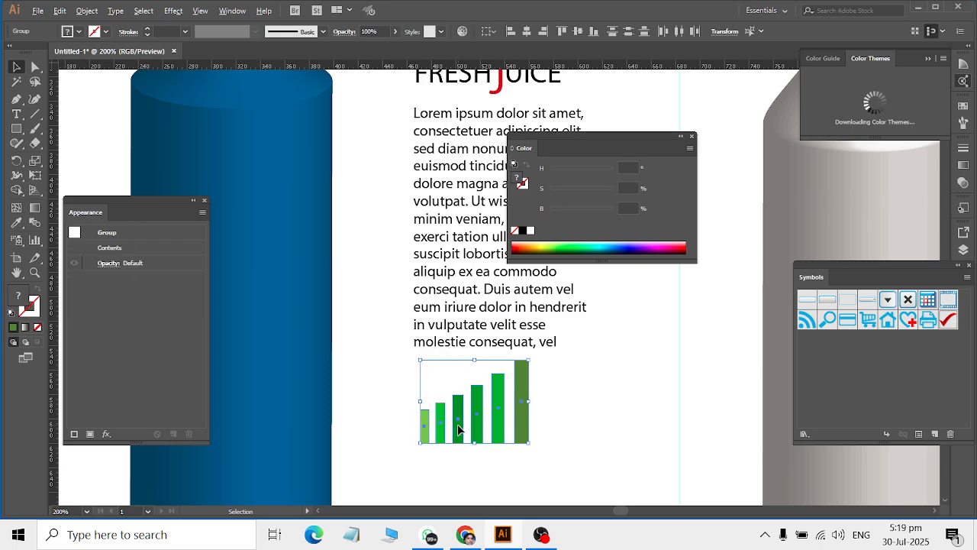
left_click_drag(457, 423, 523, 414)
left_click(624, 394)
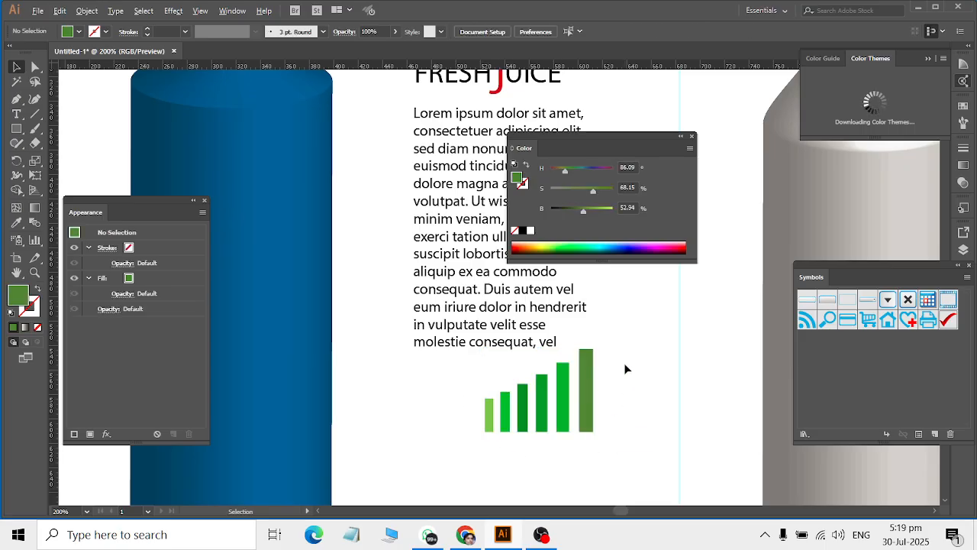
Step: Clear the view of the label, then select its background, title, check mark, text and green bars and group them
scroll(624, 362, "up", 2)
left_click_drag(592, 142, 781, 155)
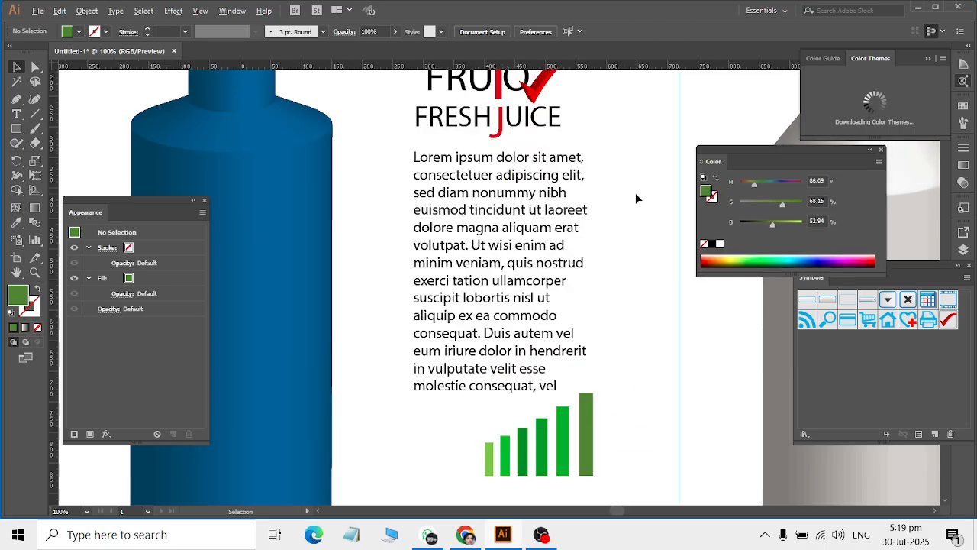
scroll(635, 193, "down", 2)
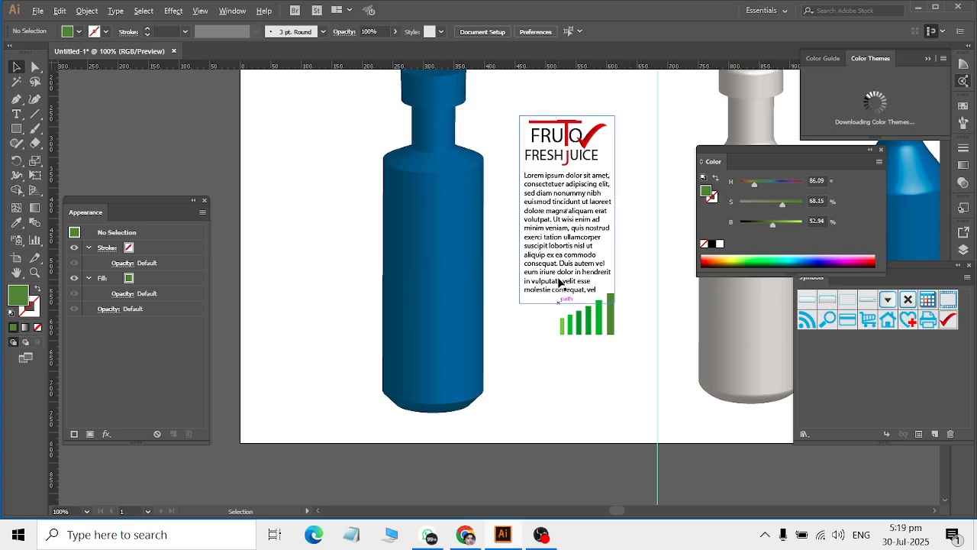
scroll(629, 415, "up", 2)
left_click_drag(640, 417, 603, 168)
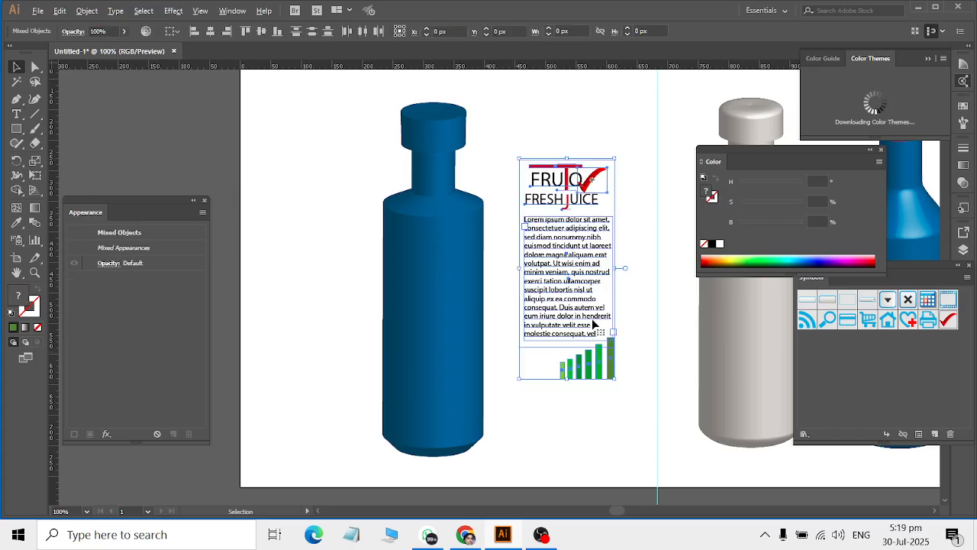
right_click(574, 264)
left_click(607, 344)
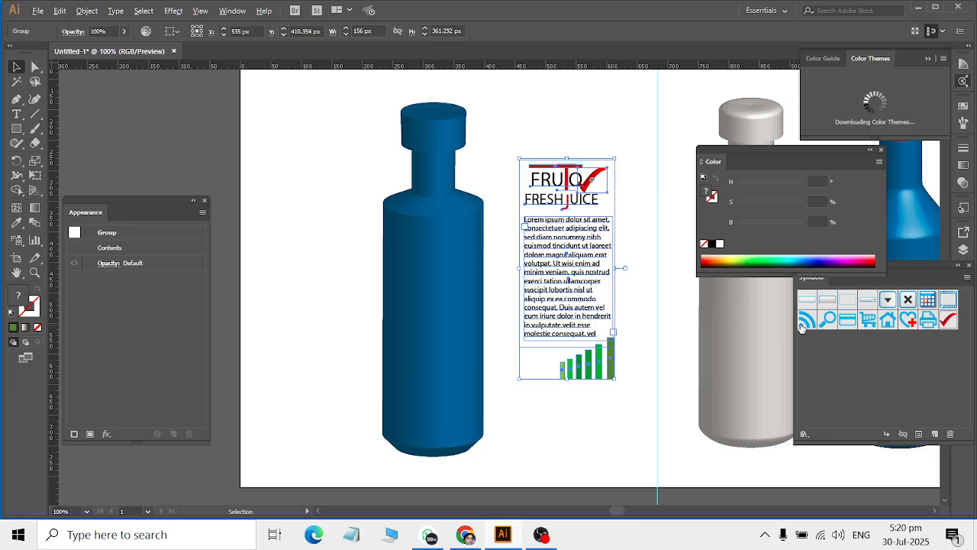
Step: Turn the grouped label into a symbol named "juice label" with export type Graphic and symbol type Static Symbol
left_click(231, 10)
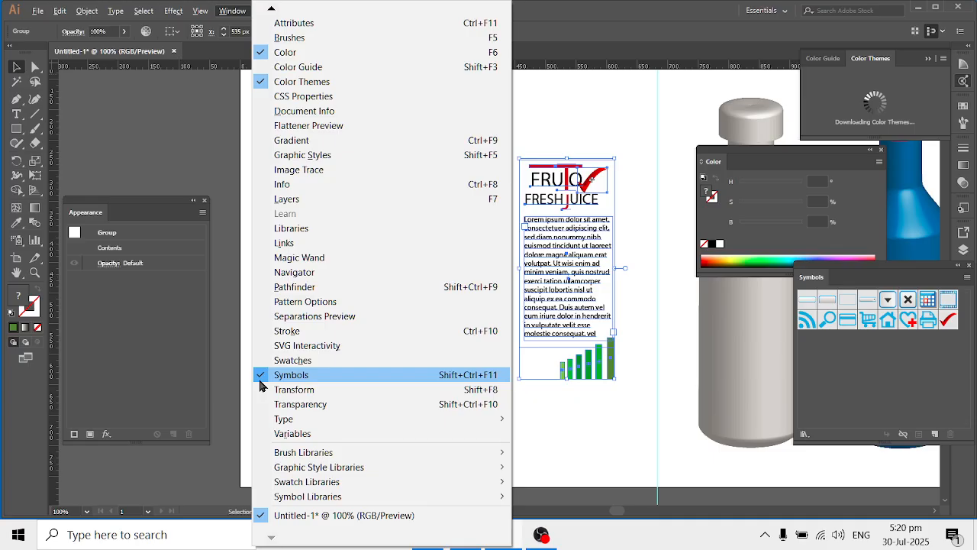
left_click(742, 369)
left_click_drag(586, 269, 866, 367)
left_click(504, 226)
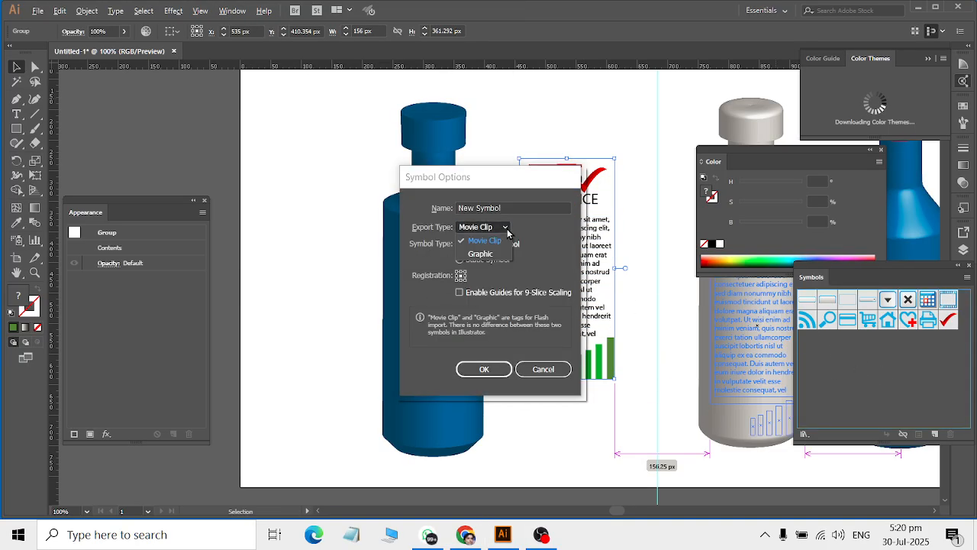
left_click(489, 255)
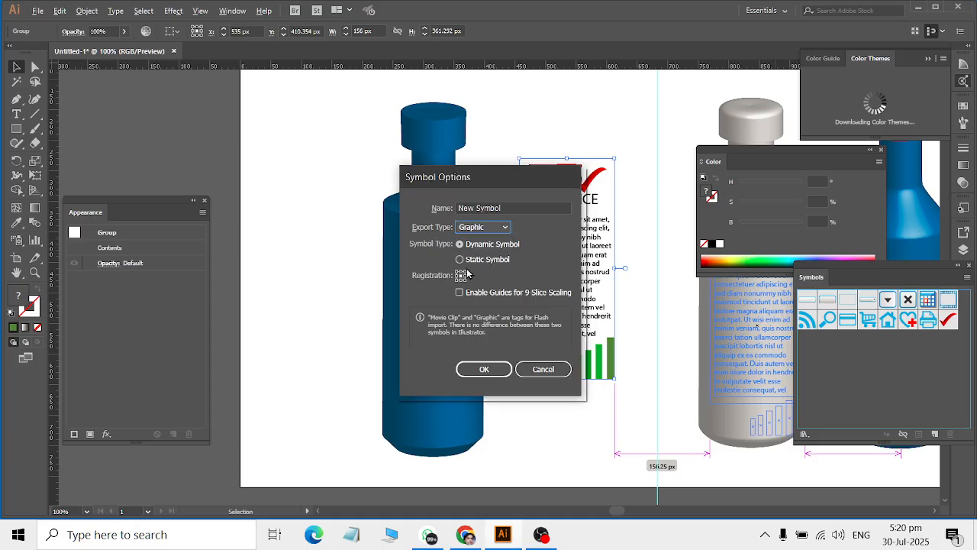
triple_click(516, 203)
type("juice")
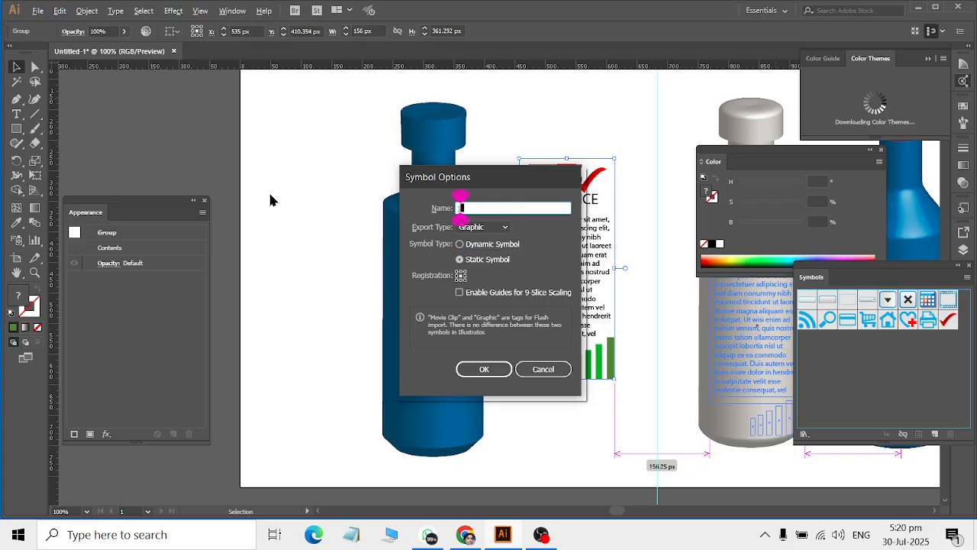
key("Return")
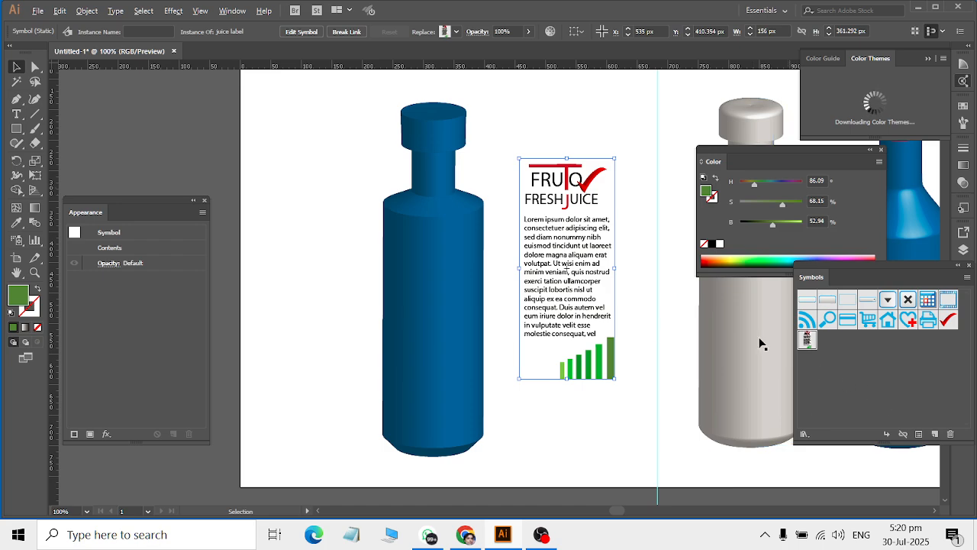
Step: Edit the blue bottle's 3D Revolve effect with the preview turned on and open its Map Art settings
left_click(439, 288)
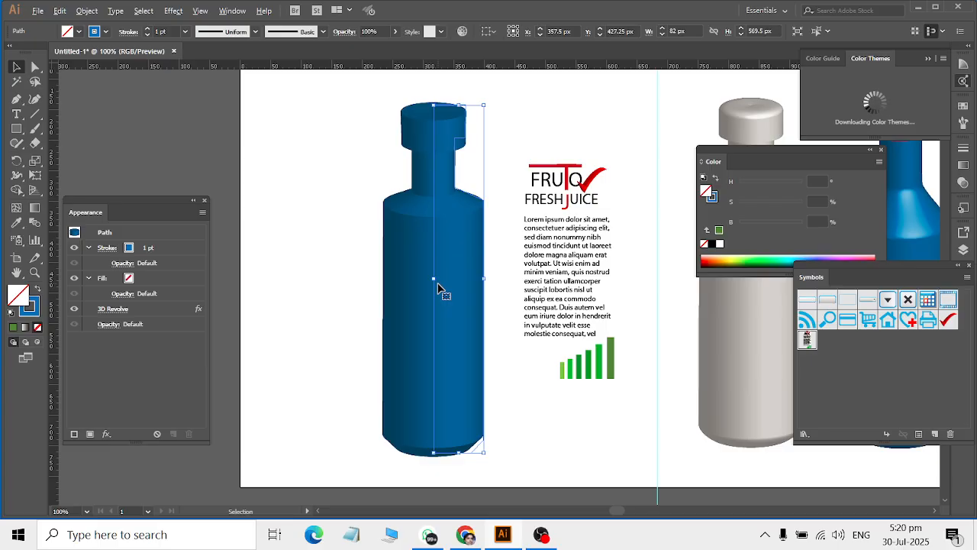
left_click(229, 11)
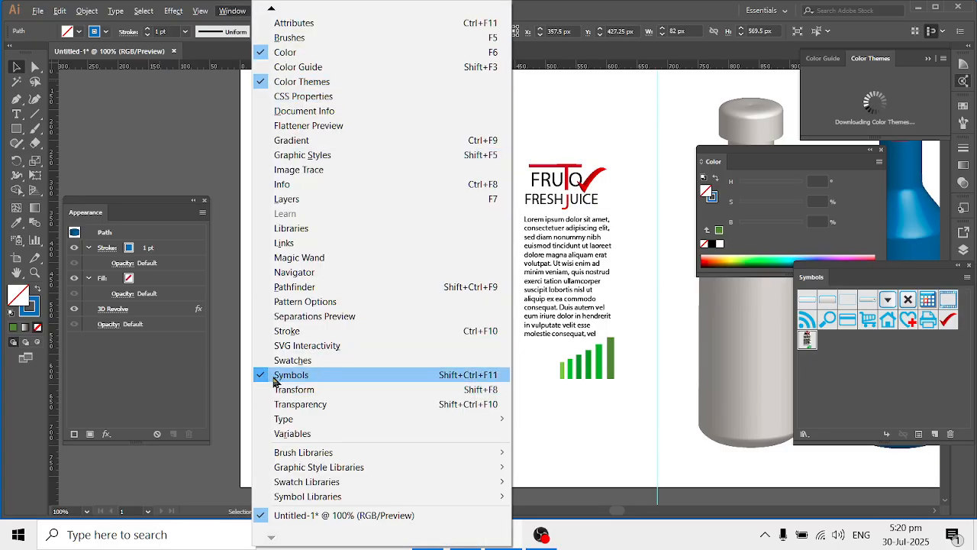
mouse_move(308, 14)
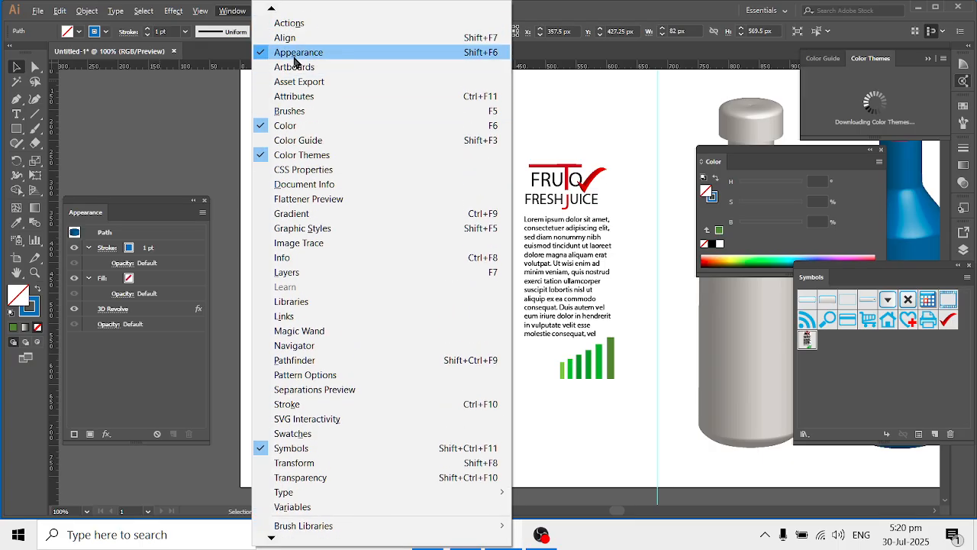
left_click(108, 356)
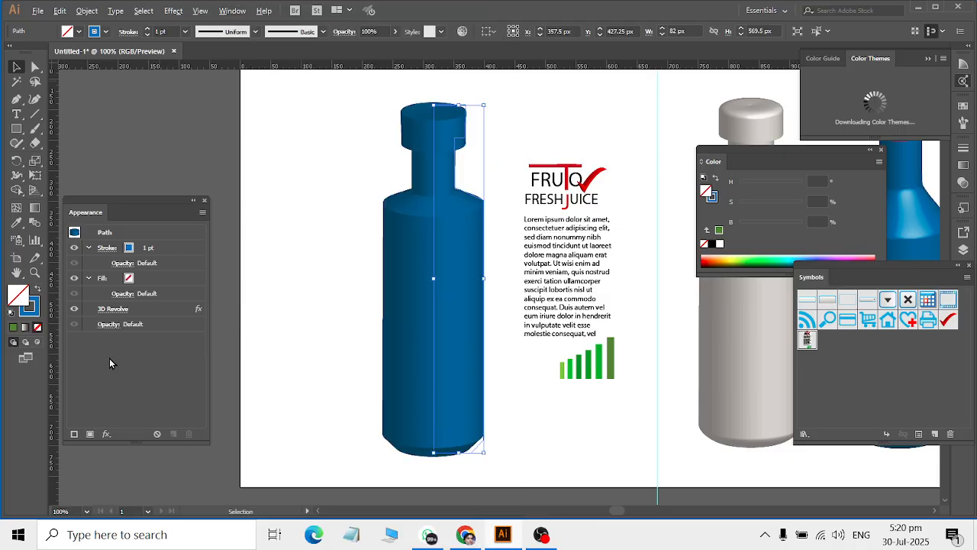
left_click(108, 313)
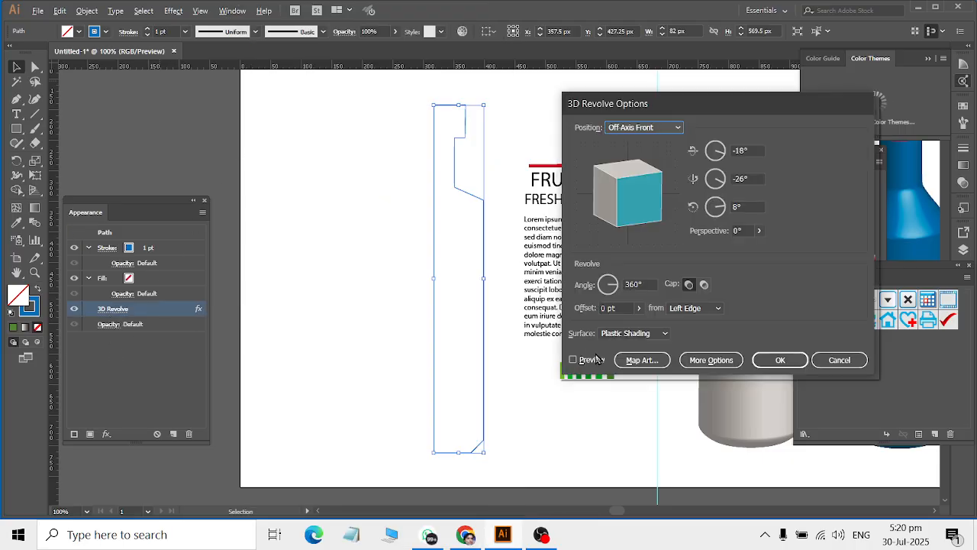
left_click(597, 359)
left_click(638, 362)
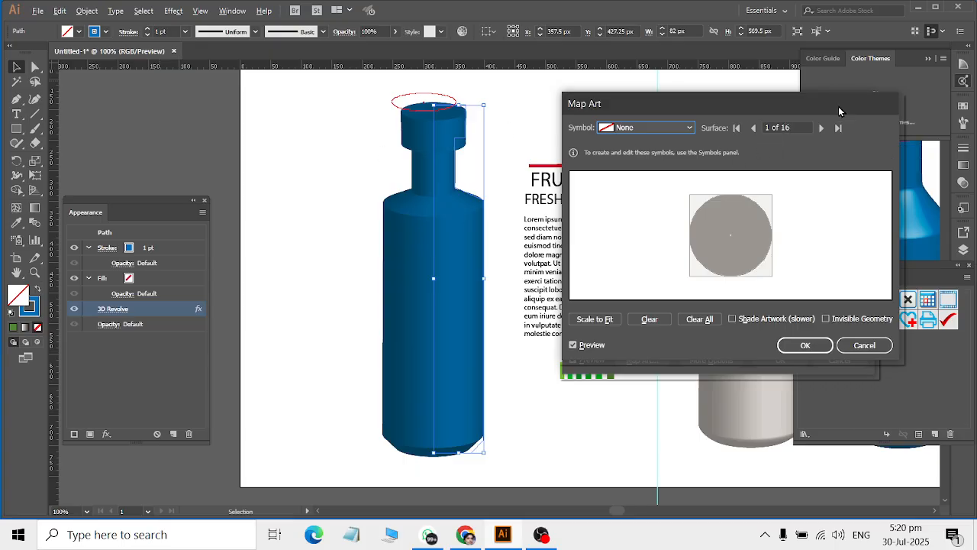
Step: Map the "juice label" symbol onto surface 12 of 16, the bottle's main body
left_click(821, 128)
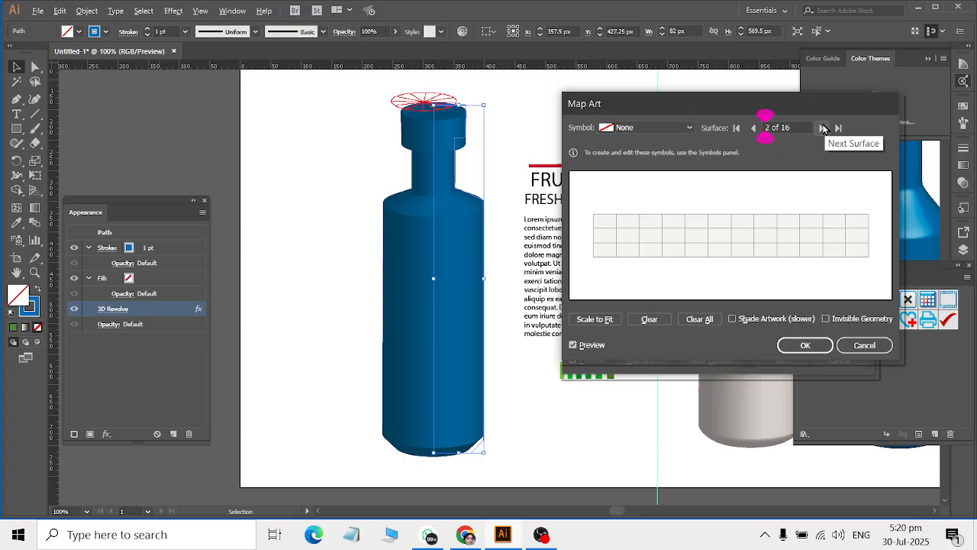
left_click(822, 128)
left_click(822, 128)
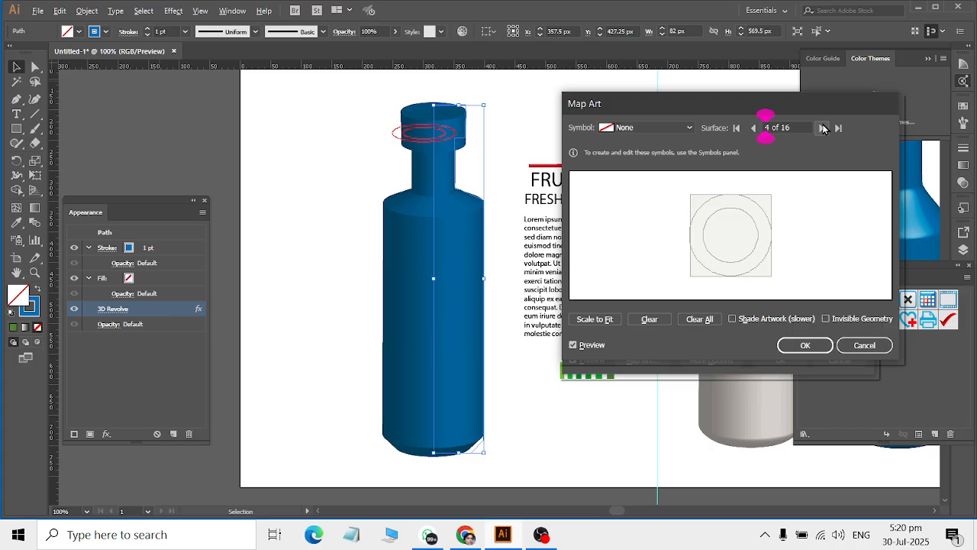
left_click(822, 128)
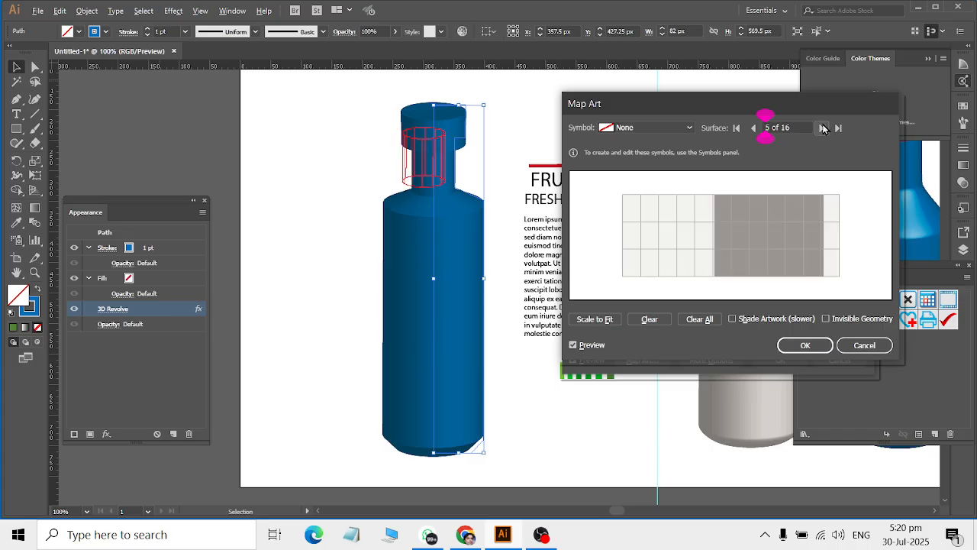
left_click(822, 128)
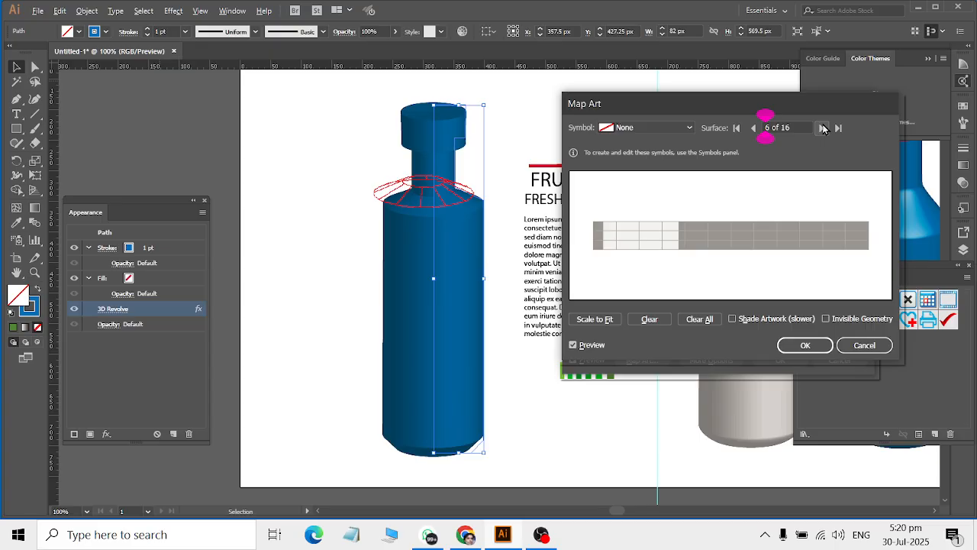
left_click(822, 128)
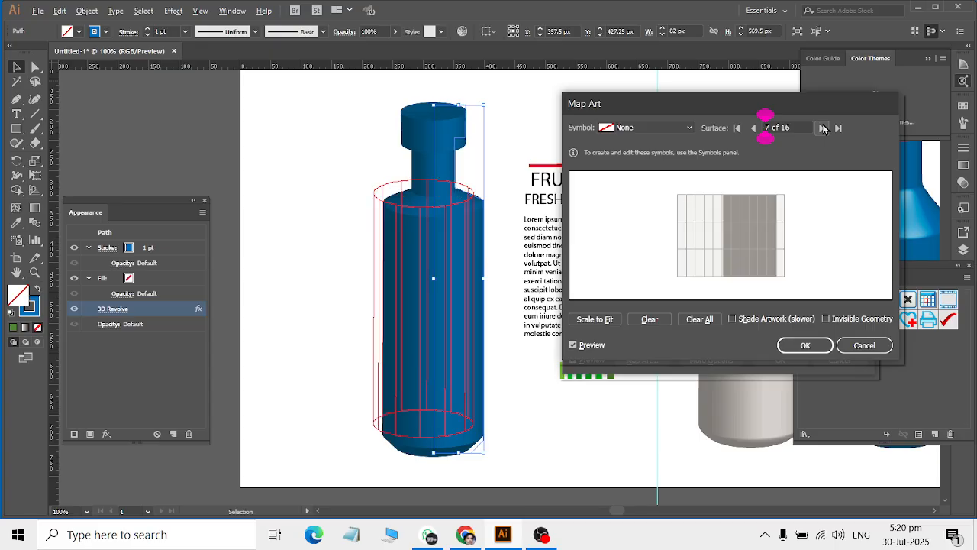
left_click(822, 128)
left_click(822, 129)
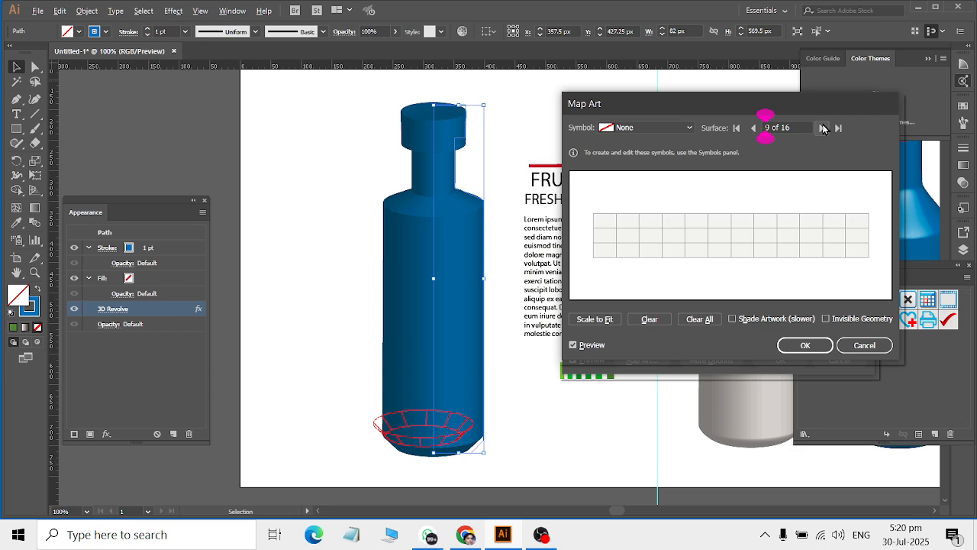
left_click(822, 128)
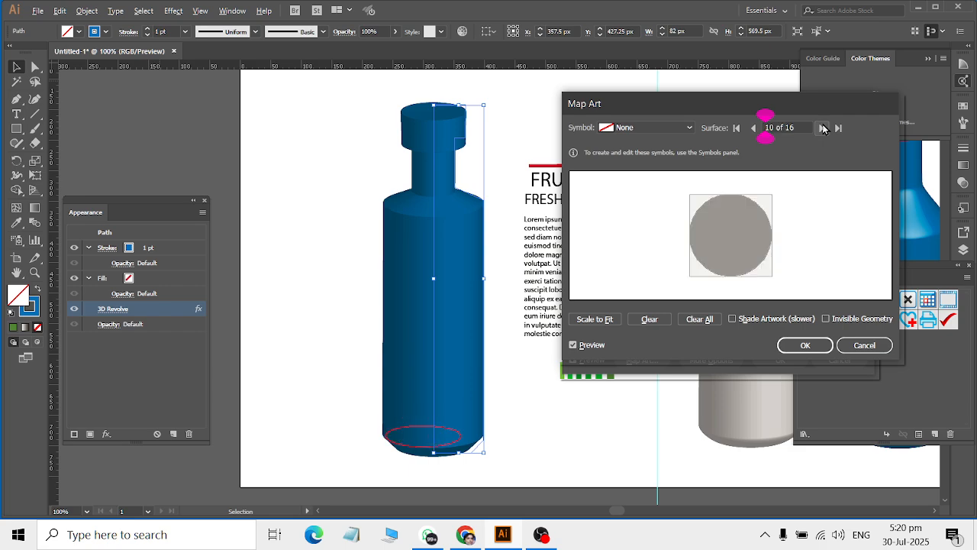
left_click(822, 128)
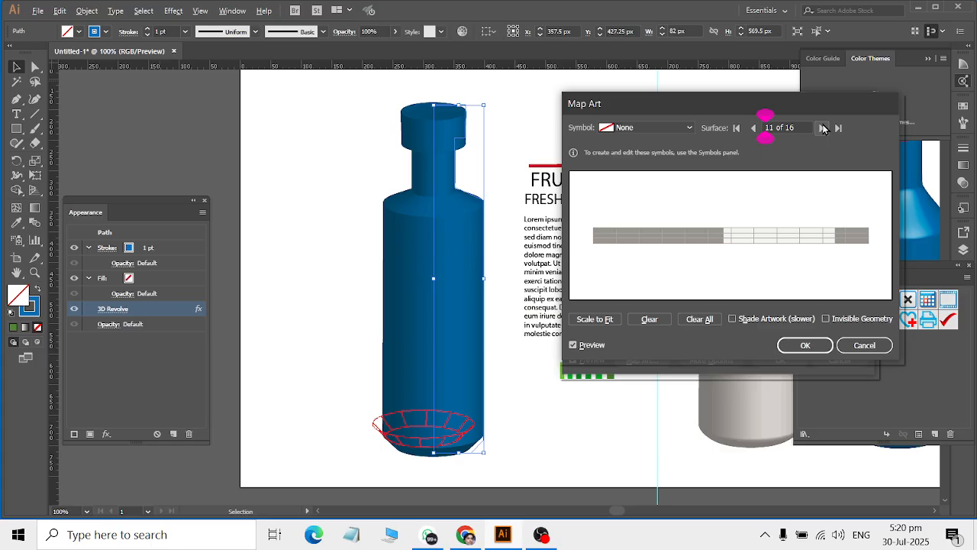
left_click(822, 128)
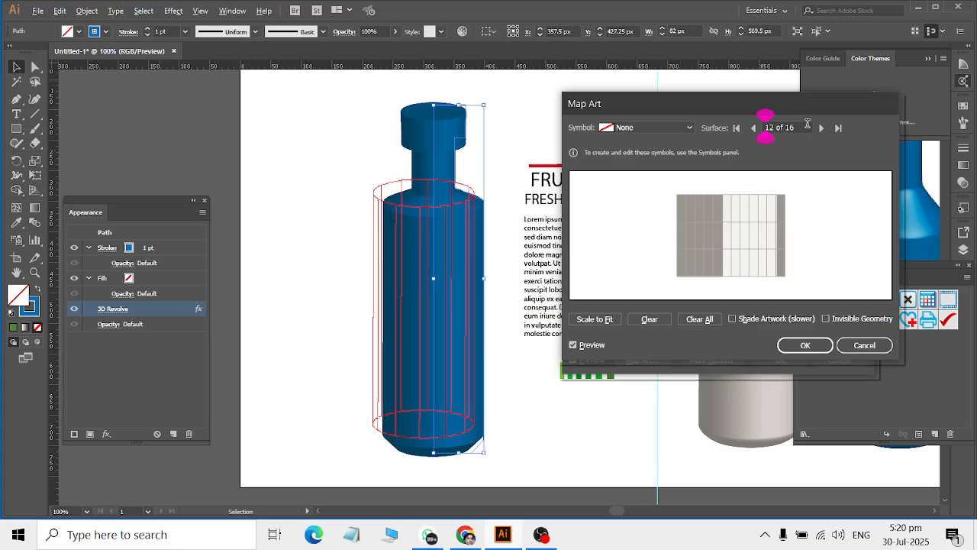
left_click(691, 128)
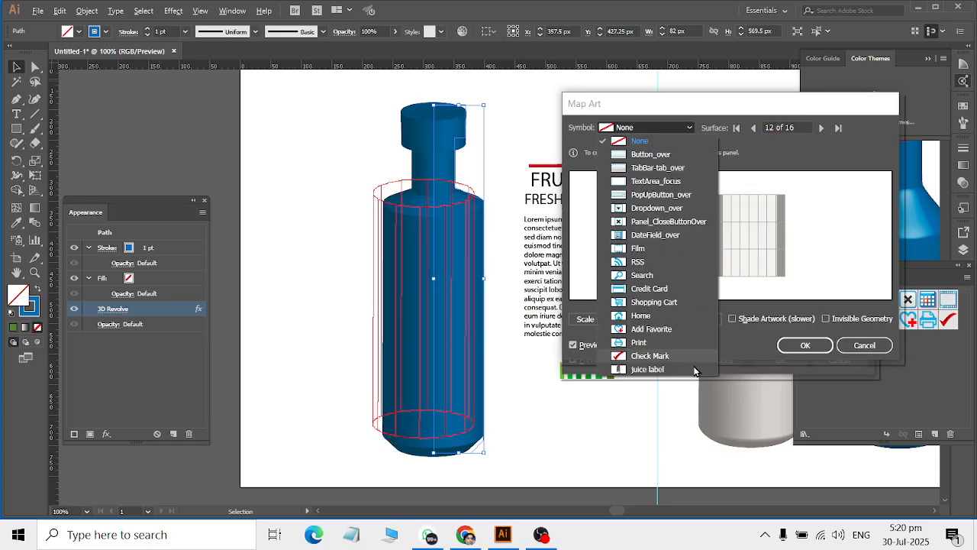
left_click(672, 370)
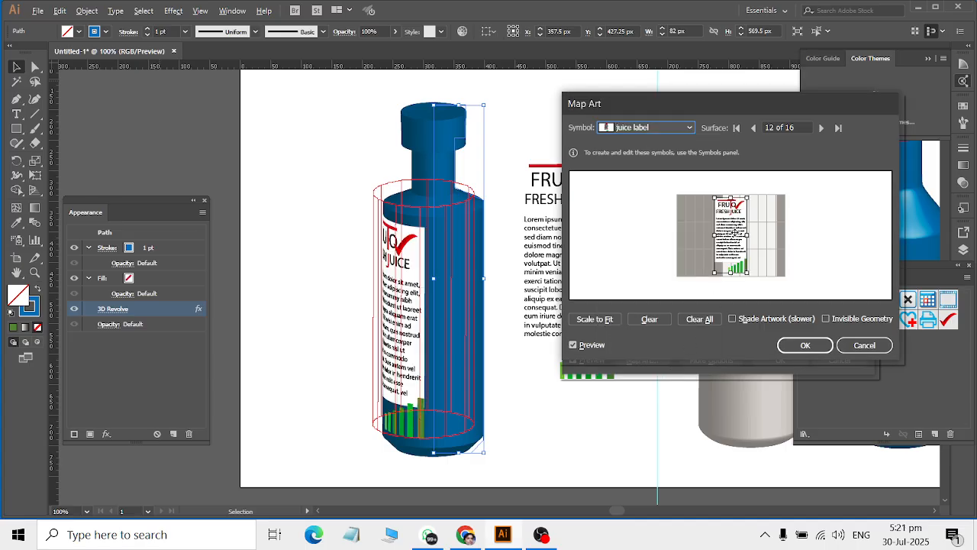
Step: Scale the label to fit, narrow and slightly shrink it onto the visible surface area, apply the mapping and deselect the bottle
left_click(597, 320)
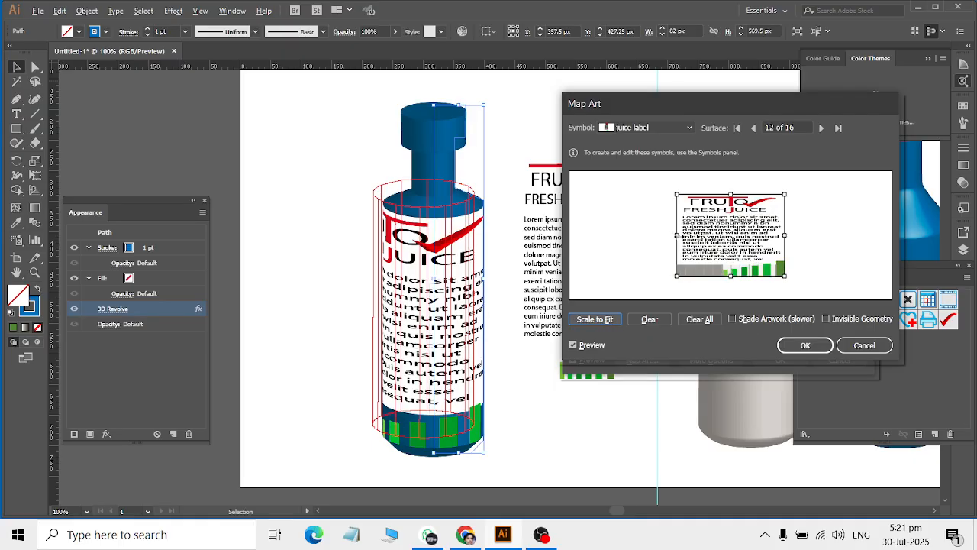
left_click_drag(677, 236, 723, 237)
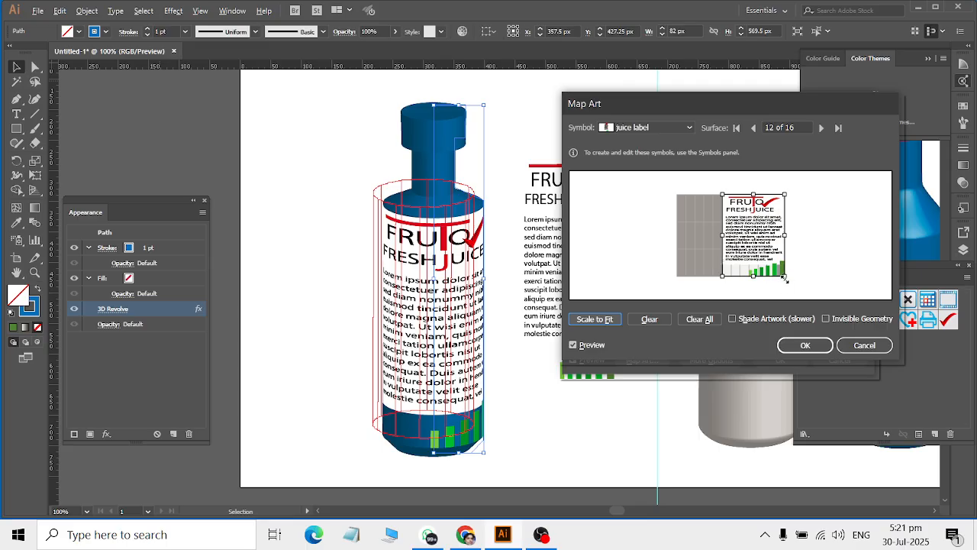
left_click_drag(785, 280, 779, 269)
left_click_drag(752, 236, 756, 240)
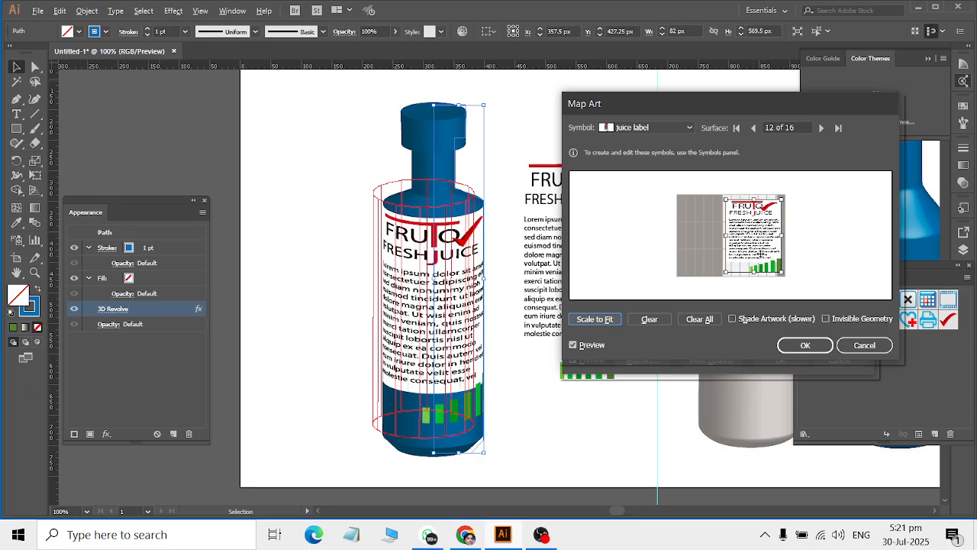
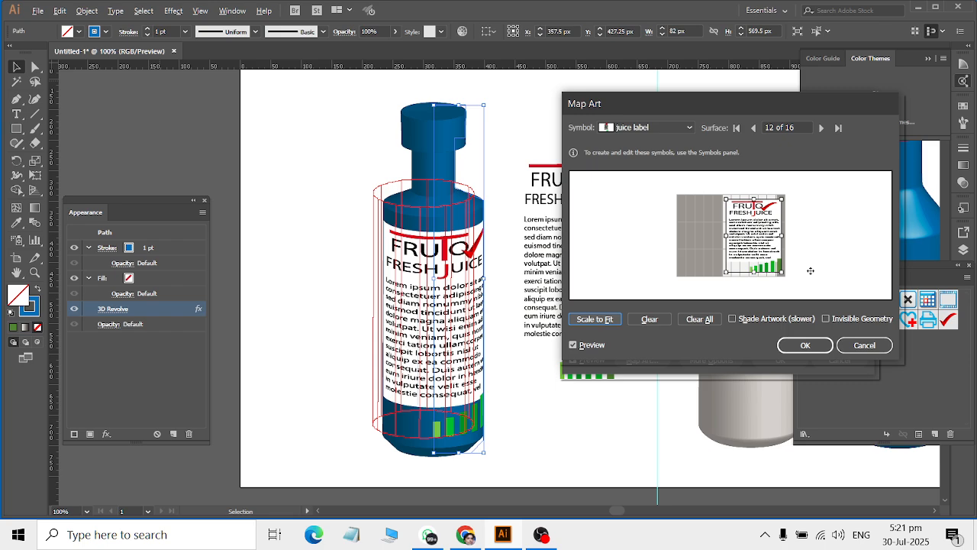
left_click(808, 344)
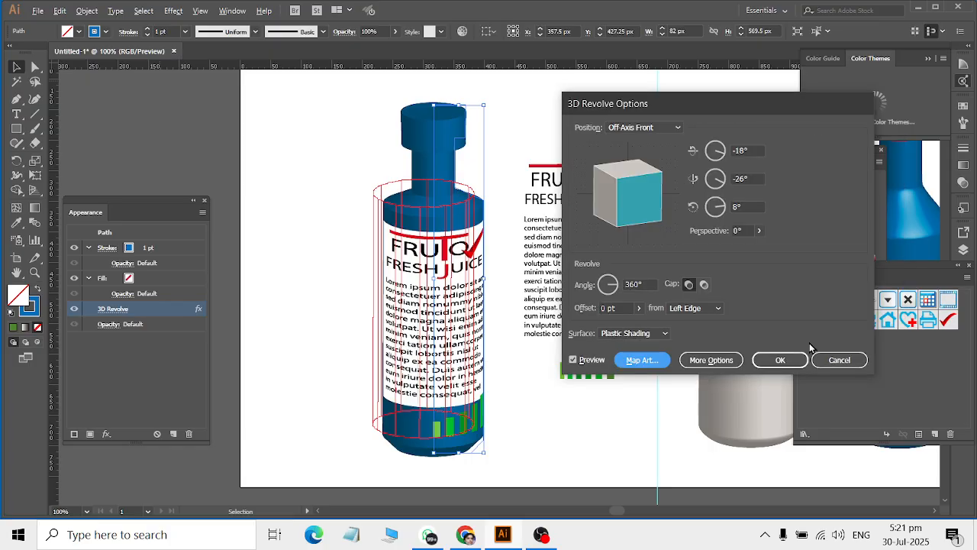
left_click(780, 359)
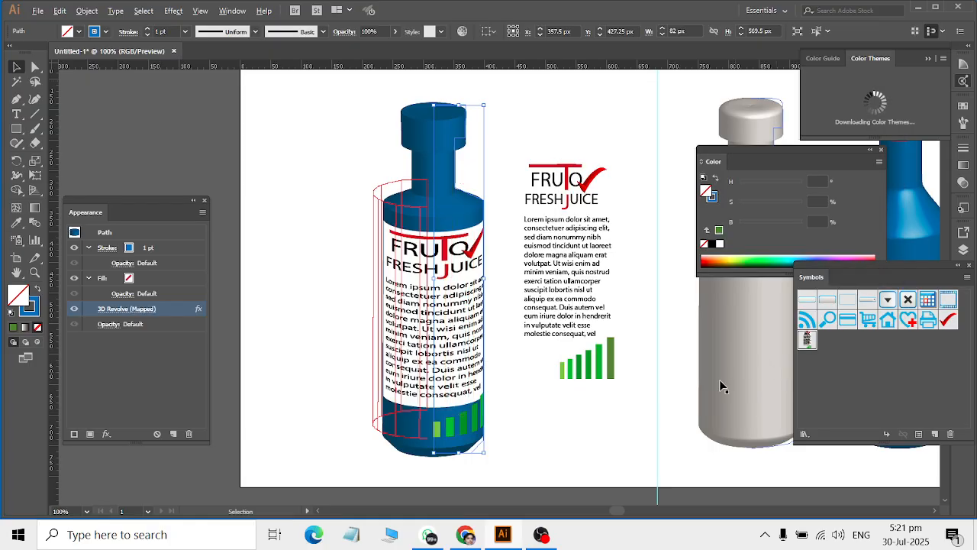
left_click(615, 459)
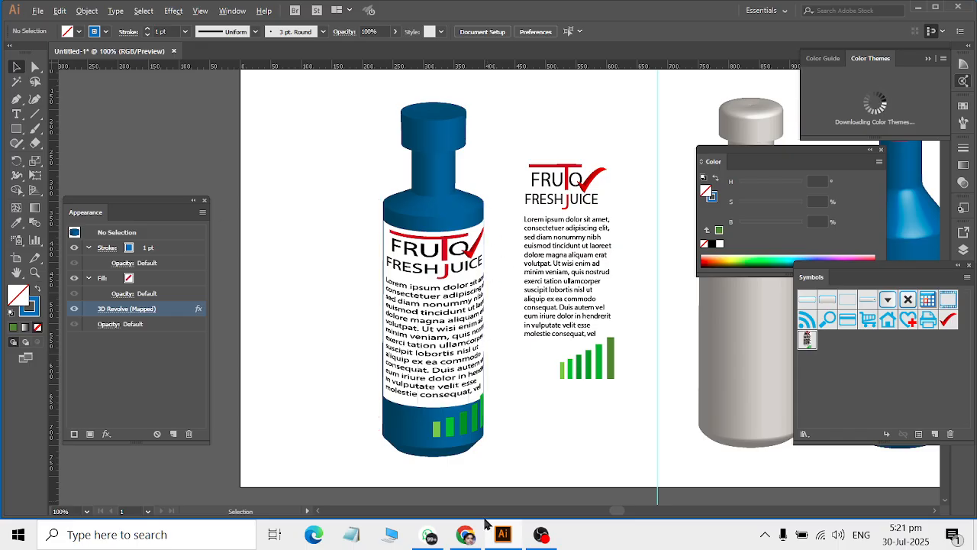
Step: Move the labelled blue bottle toward the artboard's left edge and draw a brown-filled rectangle about 385 × 656 px over it
left_click_drag(433, 223, 335, 206)
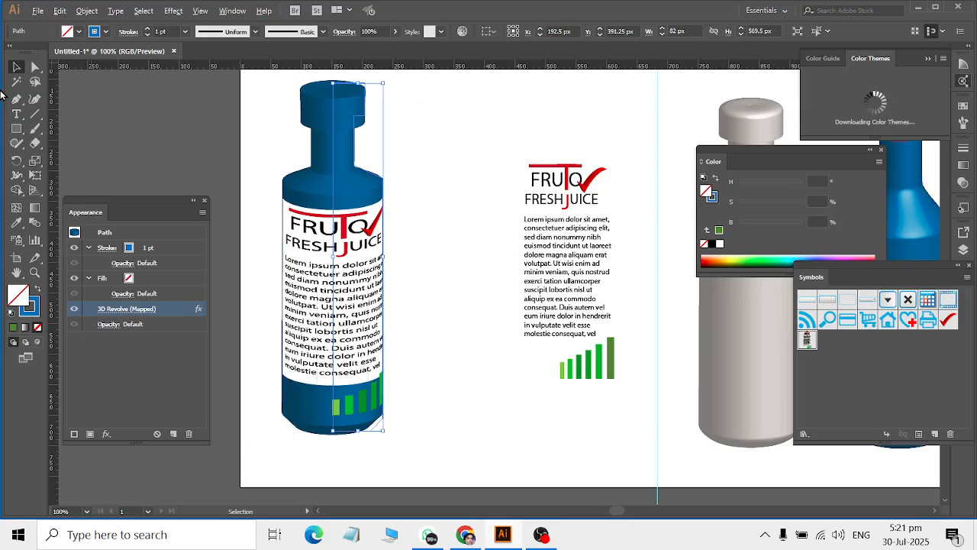
left_click(16, 128)
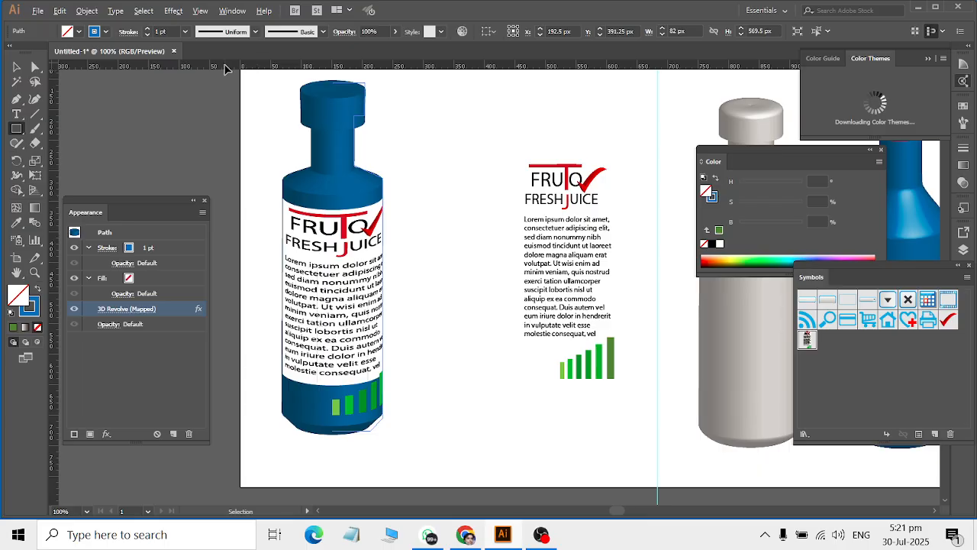
left_click_drag(240, 73, 475, 475)
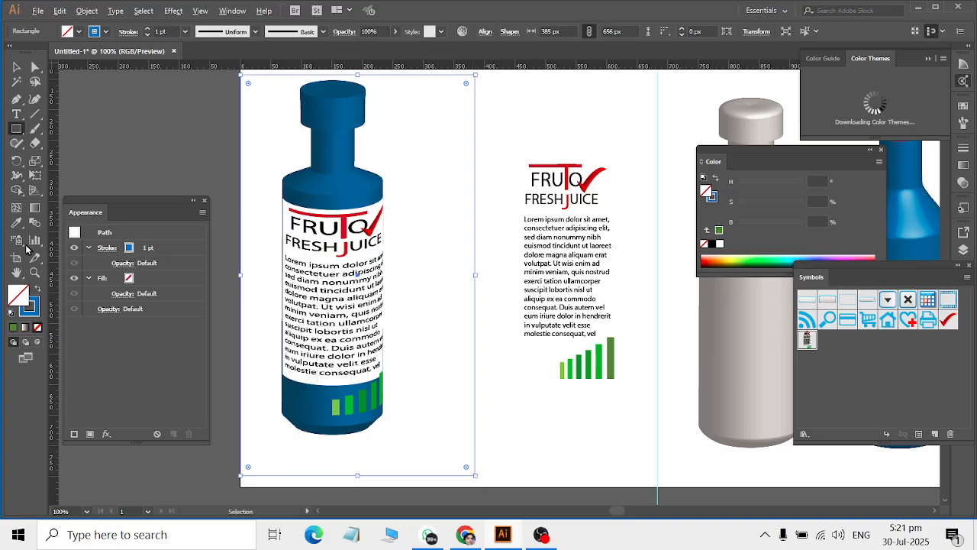
left_click(79, 31)
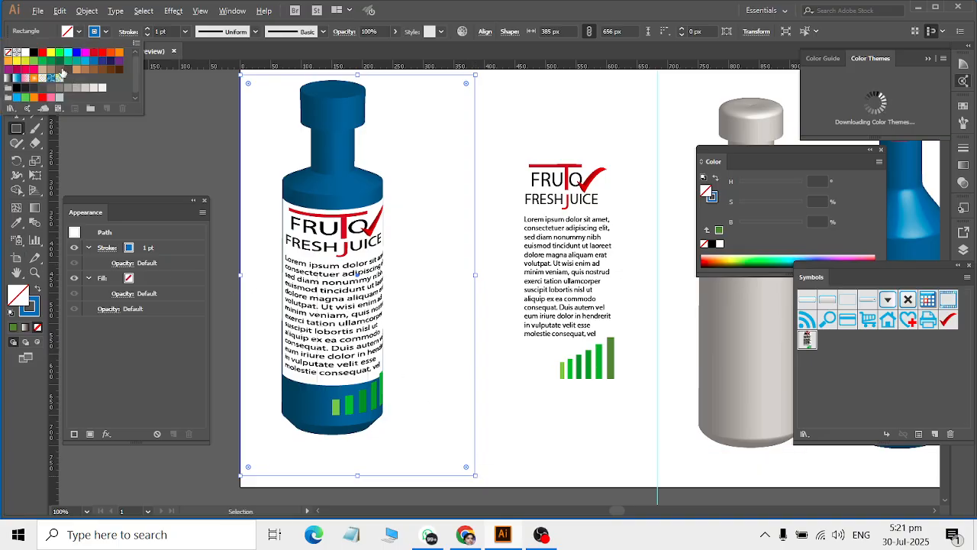
left_click(61, 72)
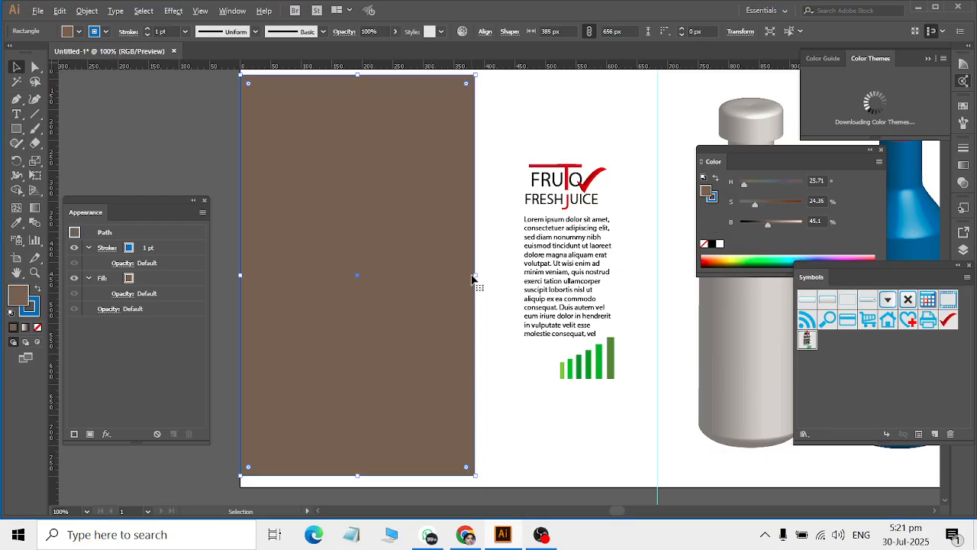
Step: Send the brown rectangle to the back, behind the bottle, and deselect it
right_click(441, 268)
mouse_move(517, 455)
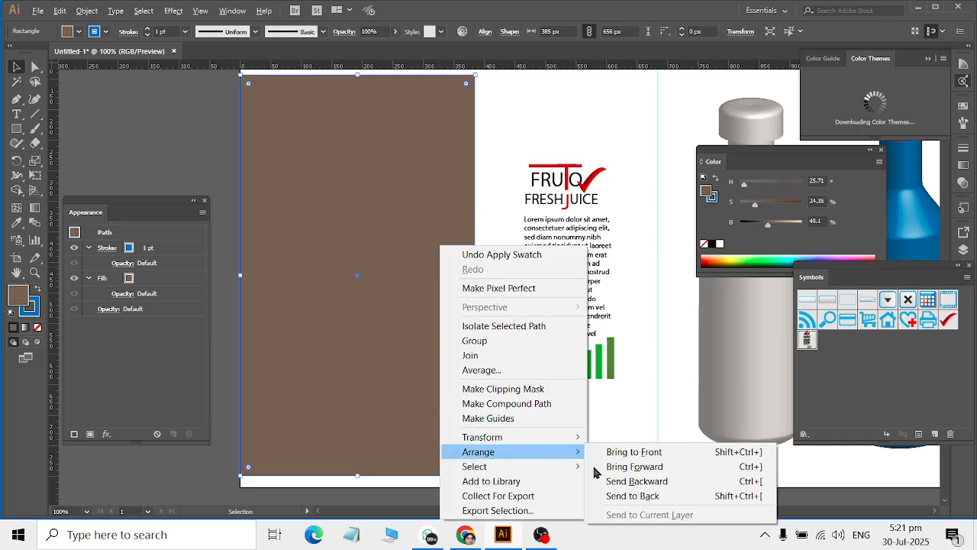
left_click(608, 496)
left_click(590, 463)
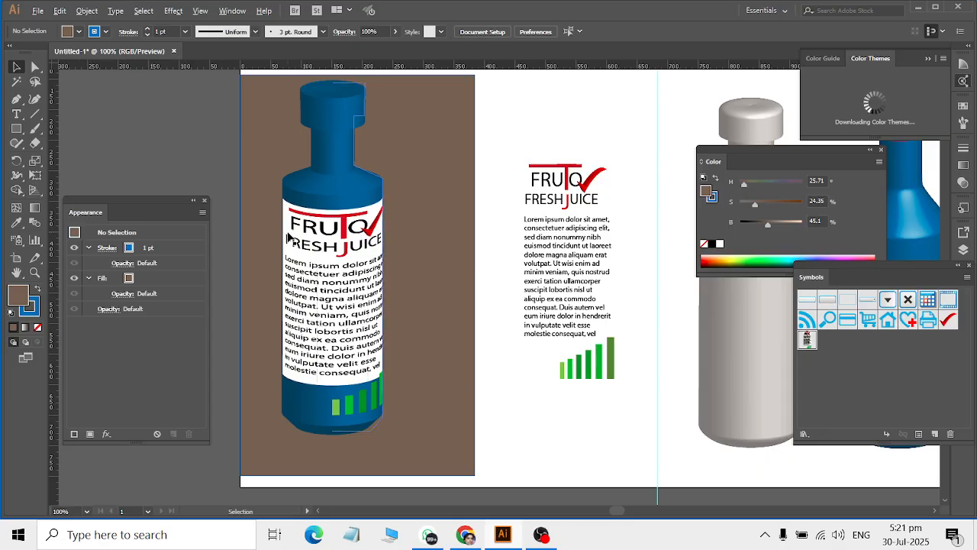
scroll(293, 239, "up", 1)
scroll(394, 317, "down", 1)
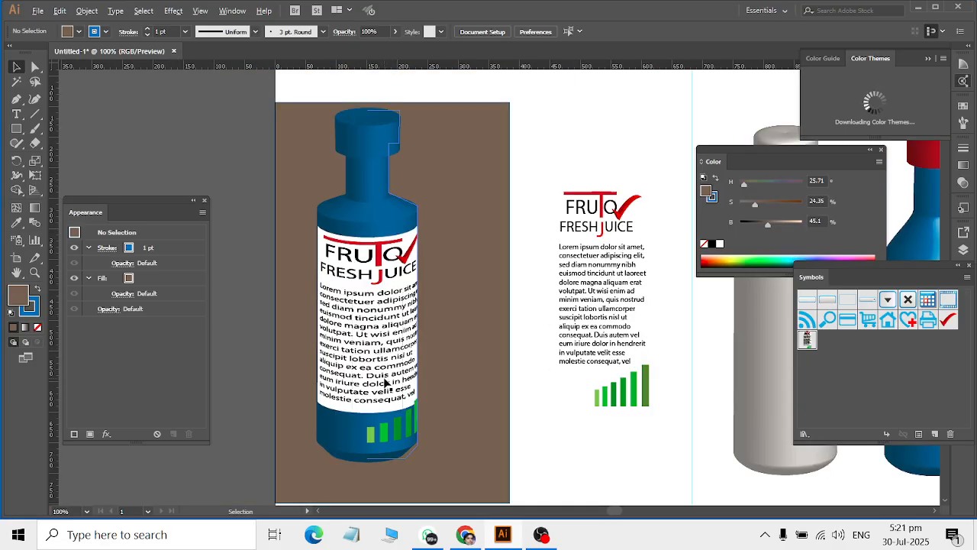
double_click(808, 338)
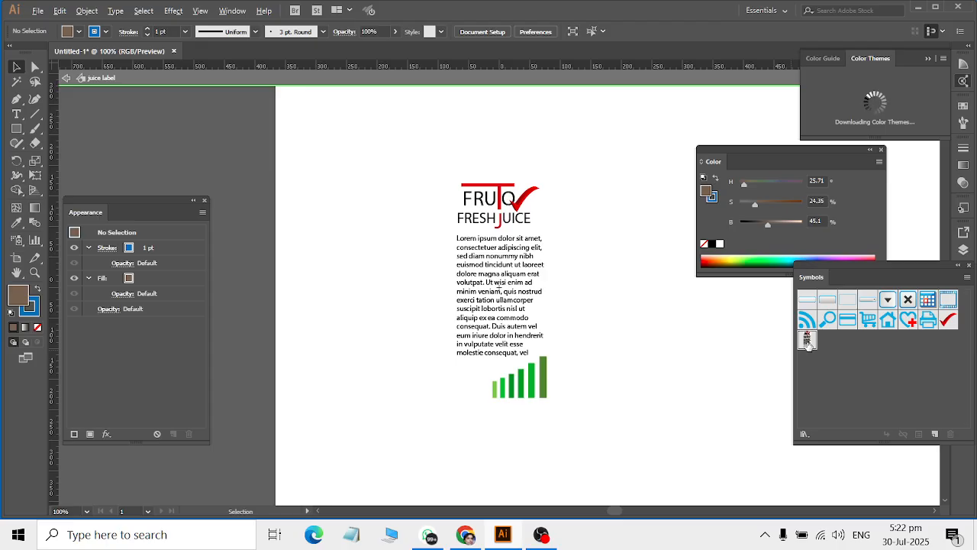
double_click(547, 223)
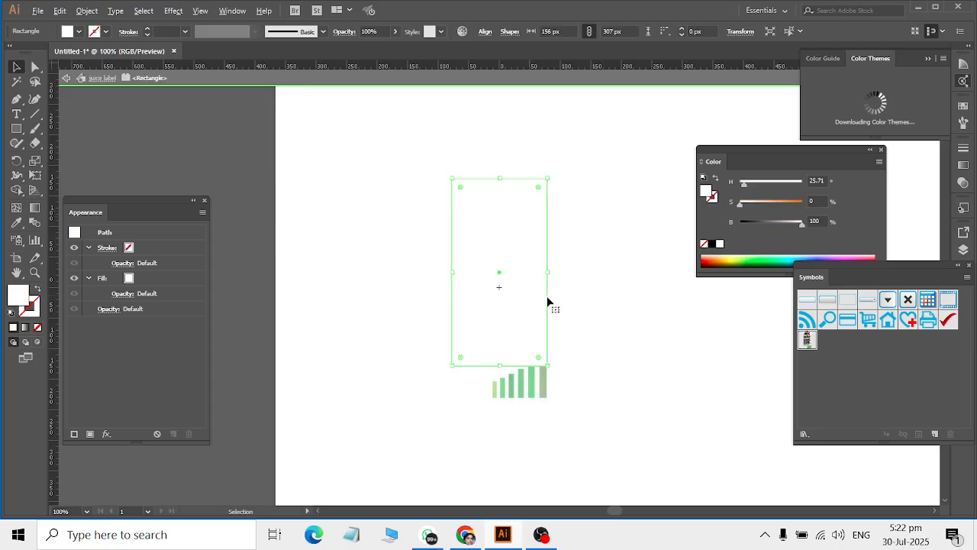
key("Escape")
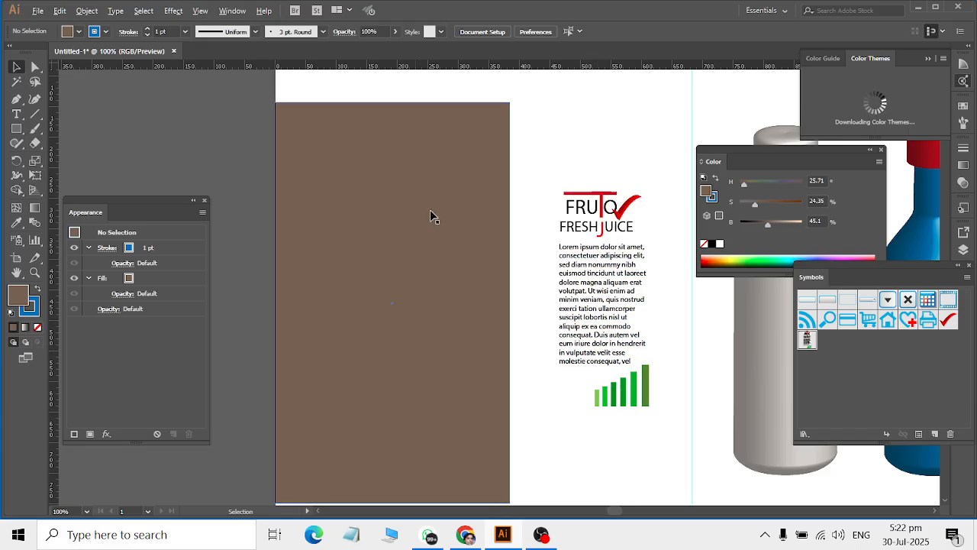
Step: Edit the "juice label" symbol, fill its background rectangle with light grey and leave symbol editing
double_click(806, 341)
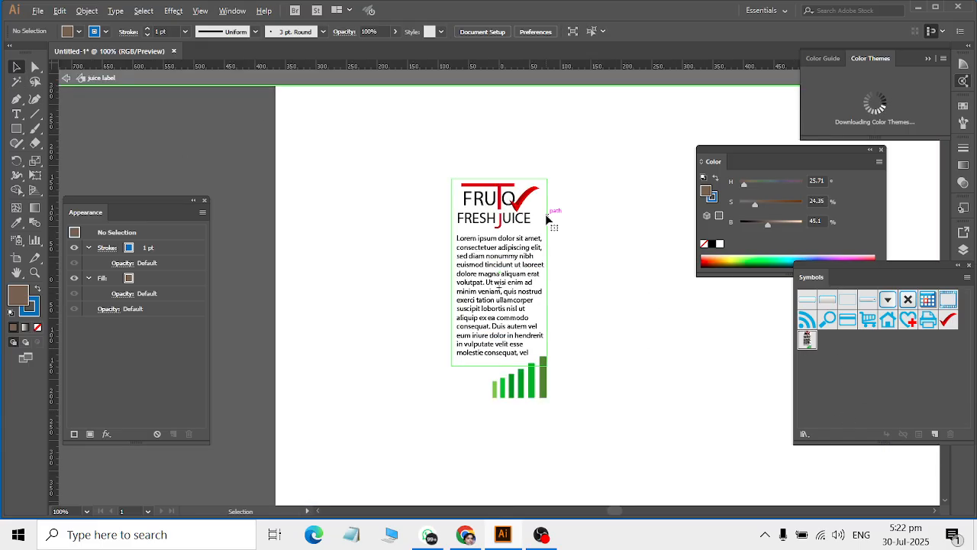
left_click(548, 225)
left_click(79, 31)
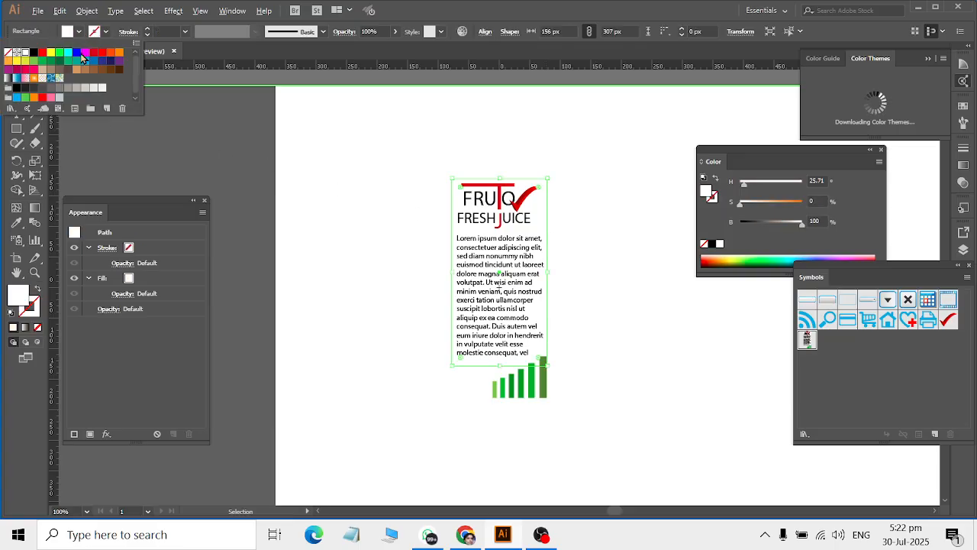
left_click(93, 89)
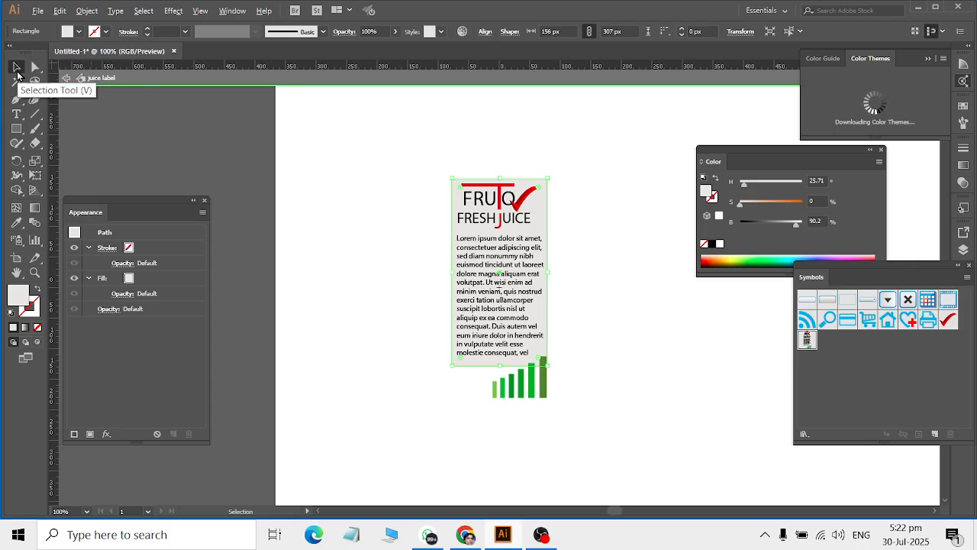
left_click(690, 415)
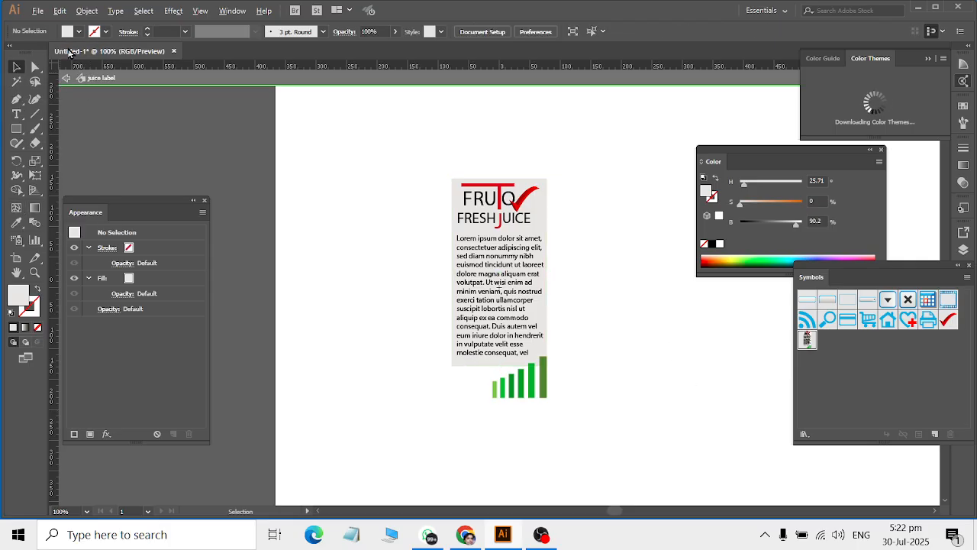
left_click(68, 78)
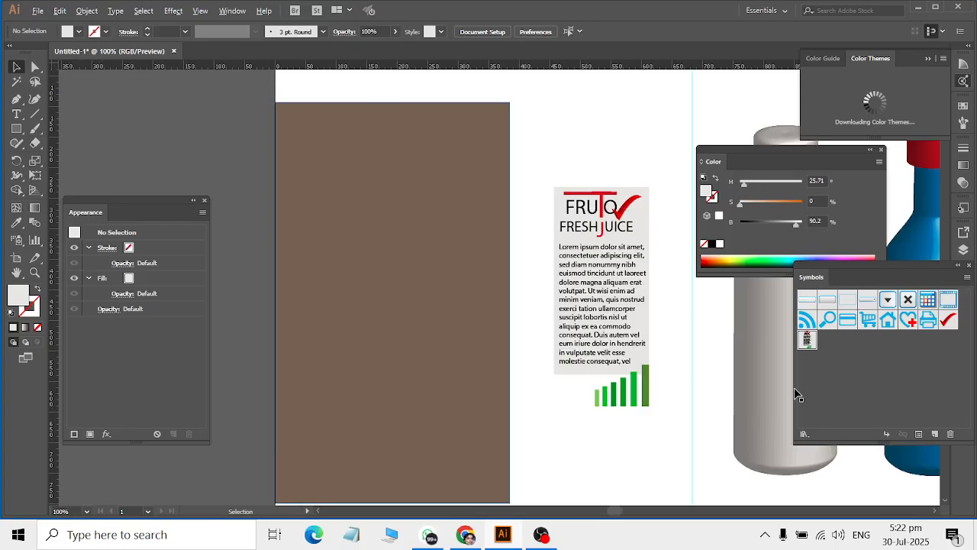
Step: Send the brown rectangle to the back again and reposition it so it surrounds the bottle evenly
scroll(448, 343, "left", 4)
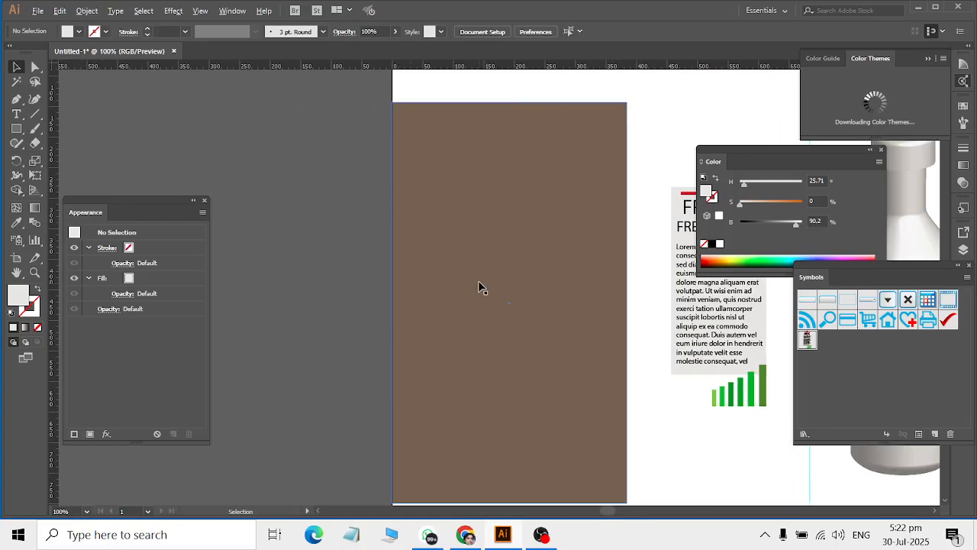
left_click(478, 280)
left_click_drag(505, 245, 429, 267)
right_click(429, 267)
mouse_move(503, 452)
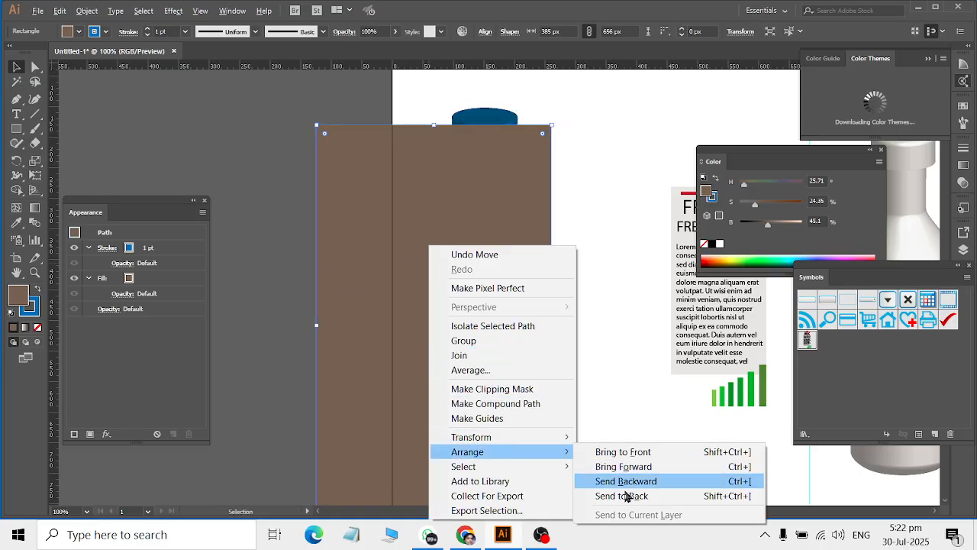
left_click(614, 497)
left_click_drag(388, 430, 440, 387)
Step: Select the bottle, preview its 3D Revolve effect and reapply it to refresh the edited label
left_click(520, 349)
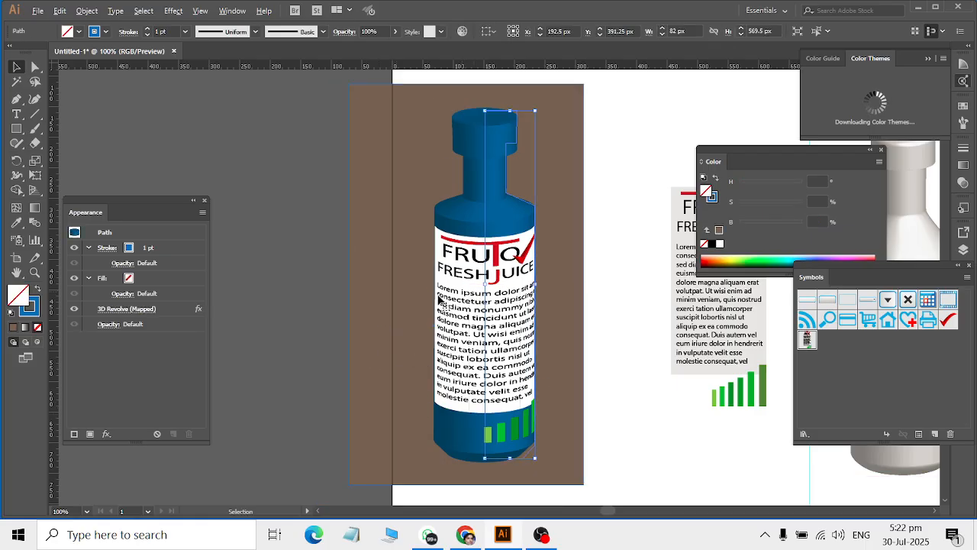
left_click(134, 309)
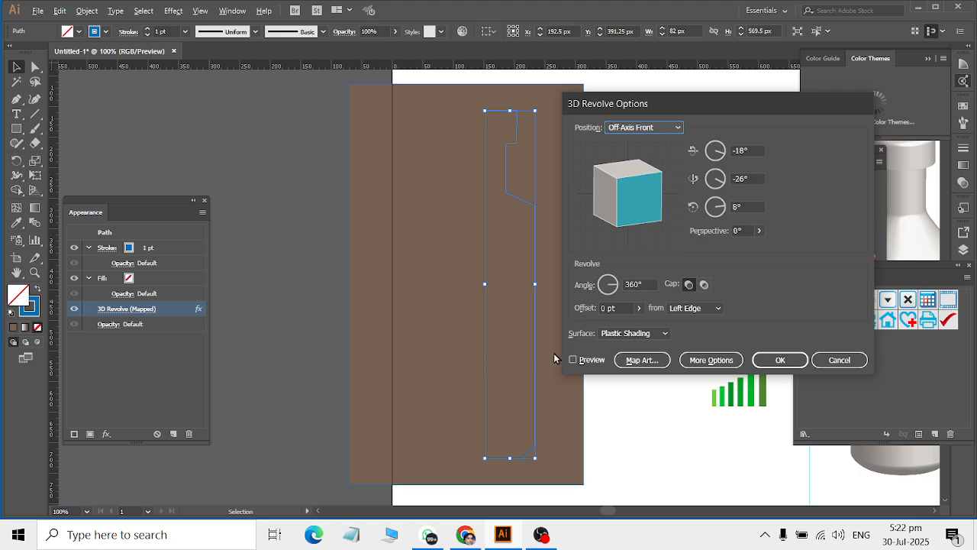
left_click(581, 361)
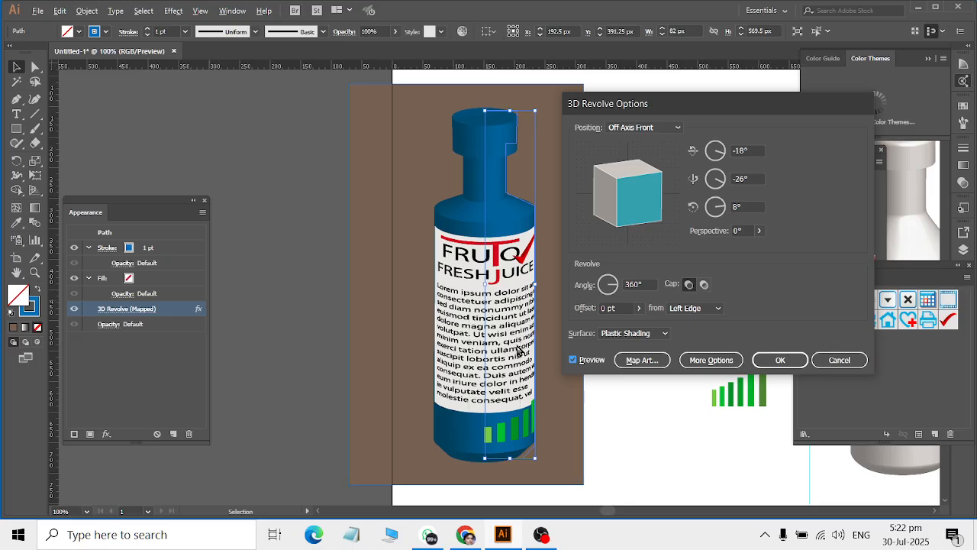
left_click(777, 362)
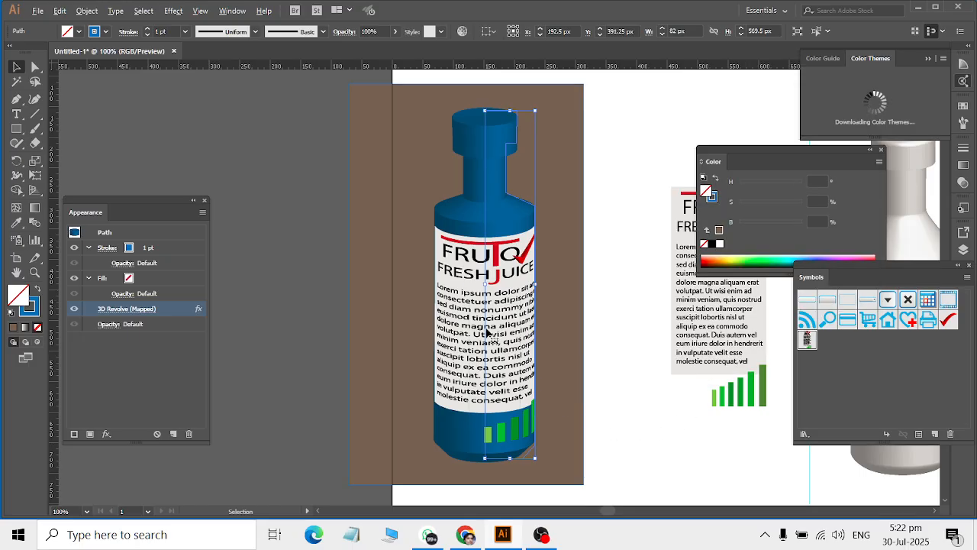
Step: Reopen the bottle's 3D Revolve map art with the preview on and go to surface 12 of 16
left_click(111, 309)
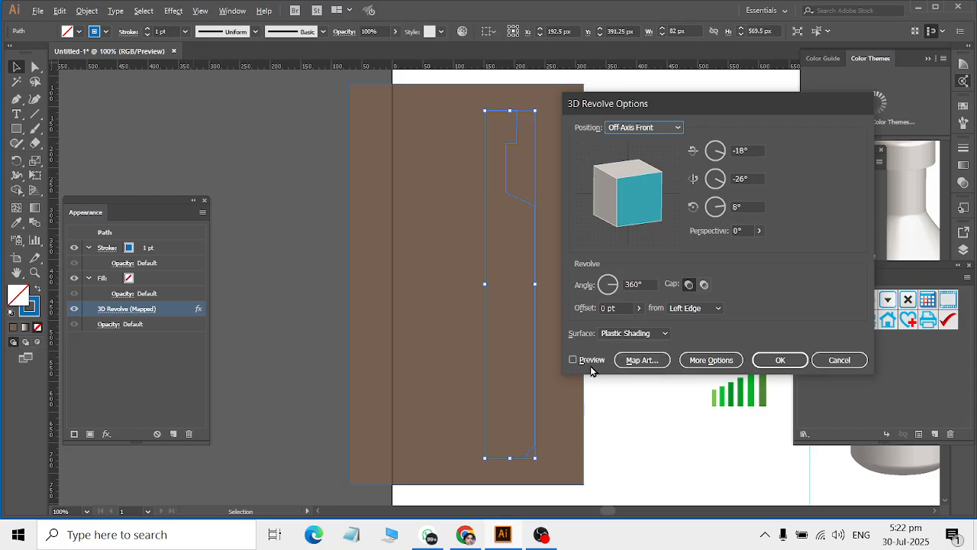
left_click(589, 361)
left_click(632, 359)
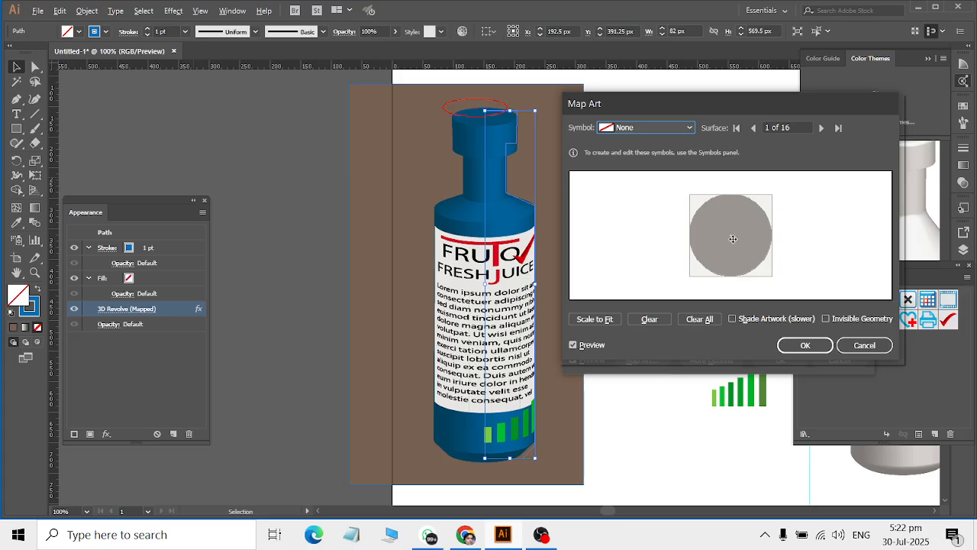
left_click(656, 133)
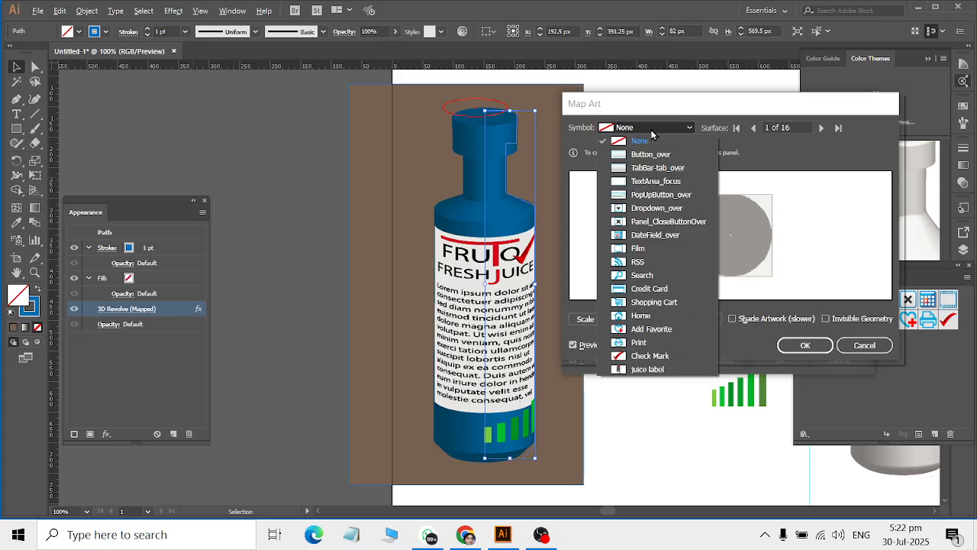
left_click(783, 318)
left_click(822, 127)
left_click(821, 127)
left_click(821, 127)
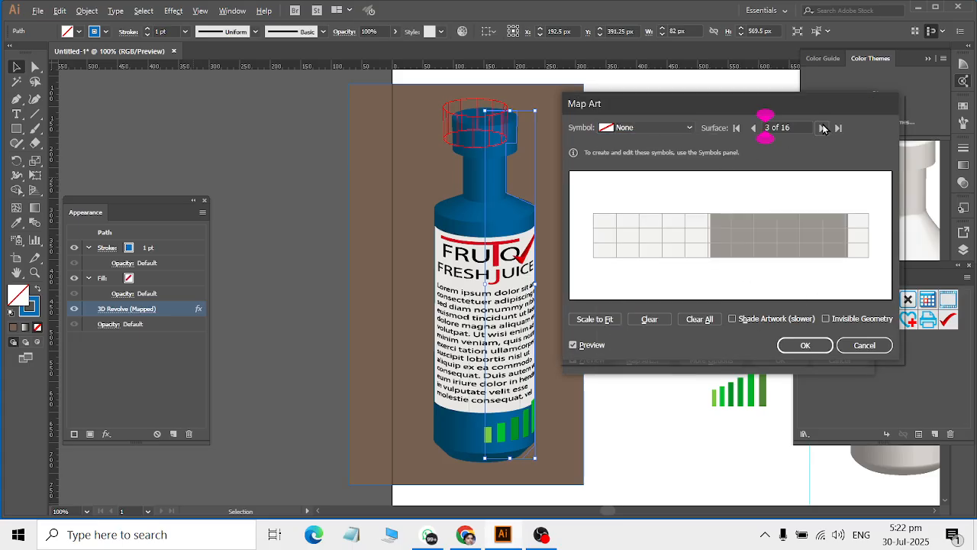
left_click(821, 128)
left_click(822, 128)
left_click(821, 127)
left_click(821, 128)
left_click(821, 128)
left_click(821, 127)
left_click(821, 127)
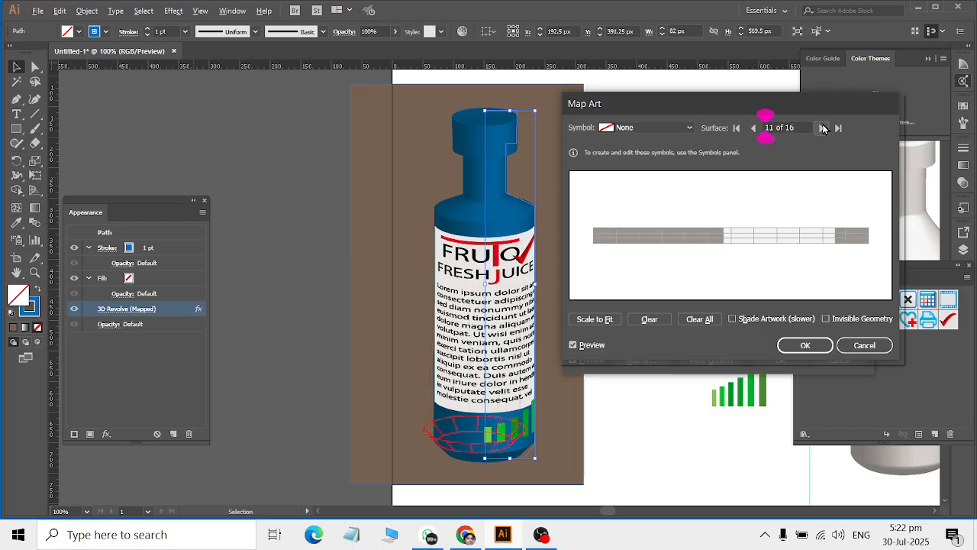
left_click(821, 127)
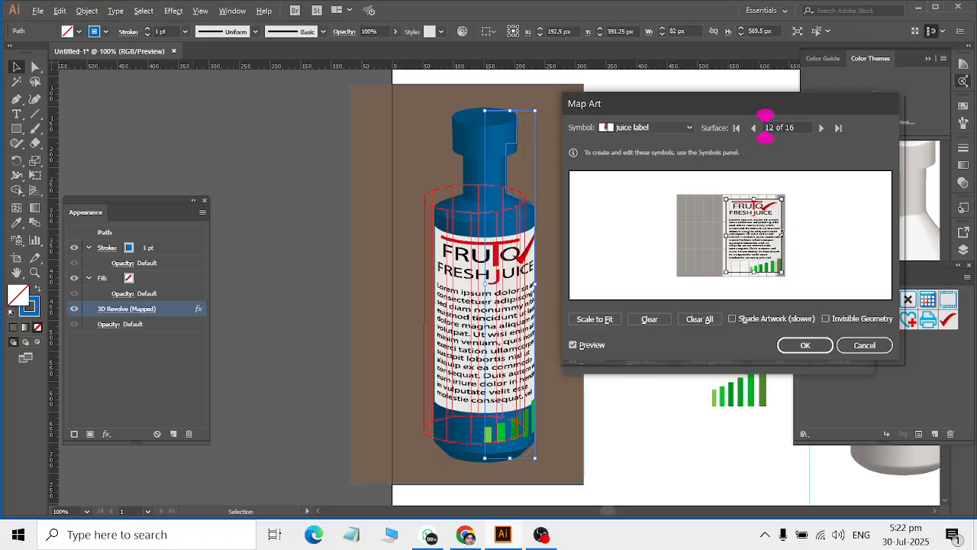
Step: Narrow the mapped label, centre it on the visible area of the bottle's body and apply the mapping
left_click_drag(777, 237, 775, 239)
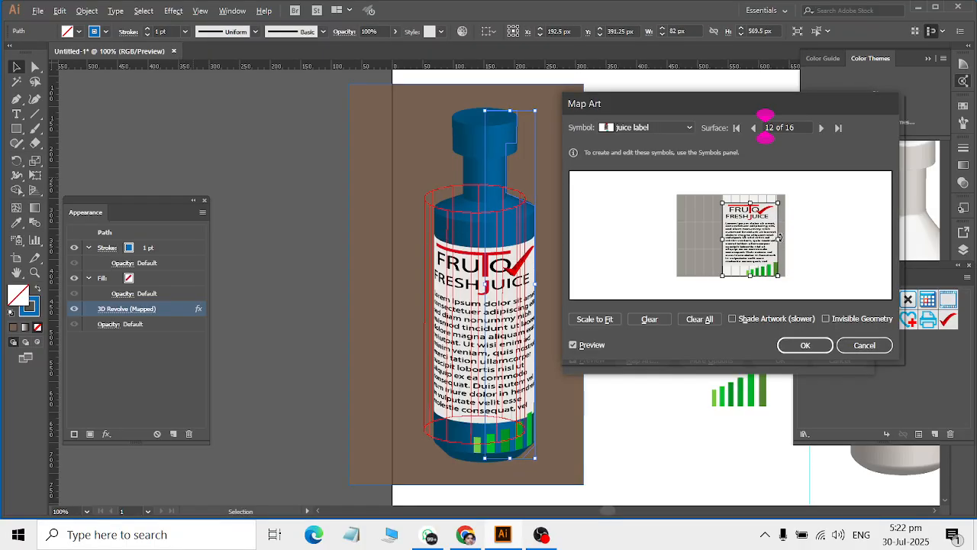
left_click_drag(775, 242, 758, 239)
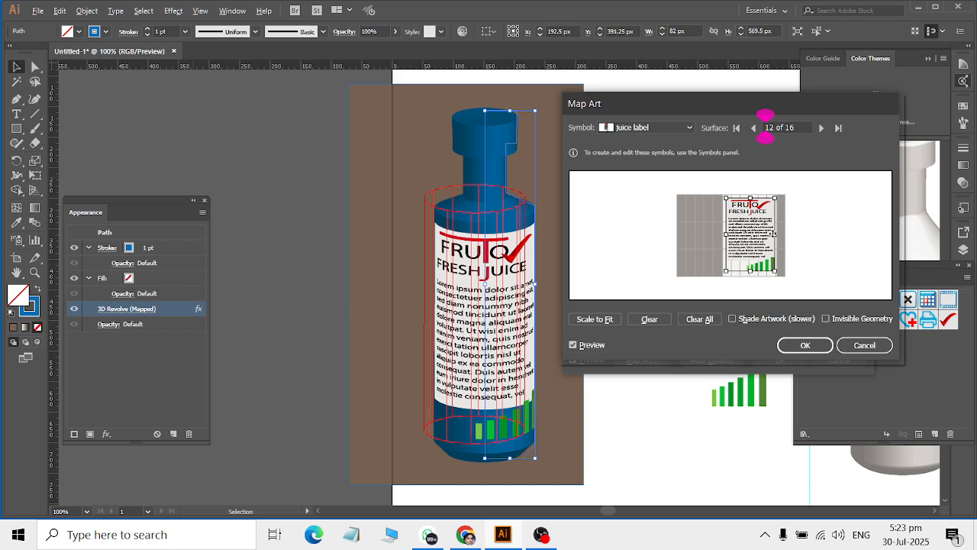
left_click_drag(775, 237, 752, 238)
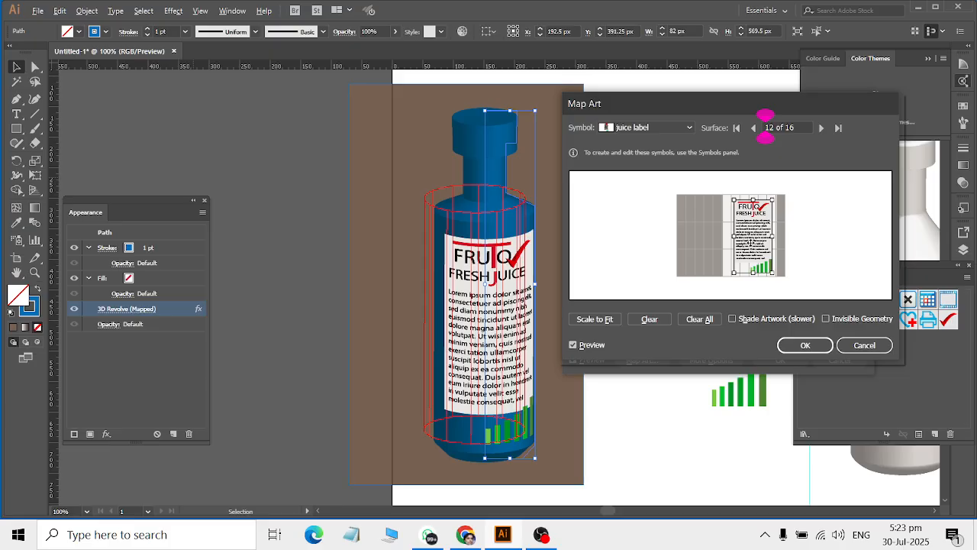
left_click_drag(750, 242, 757, 245)
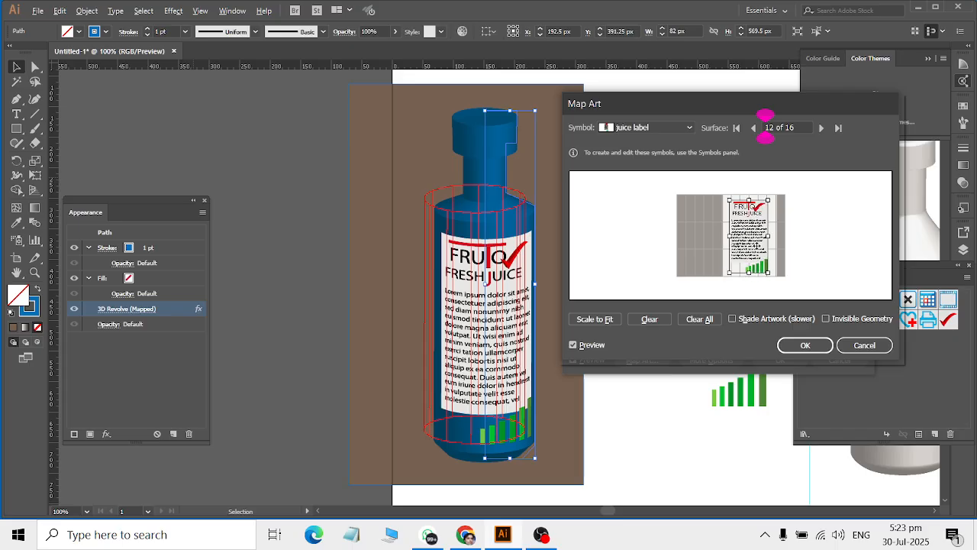
left_click(792, 345)
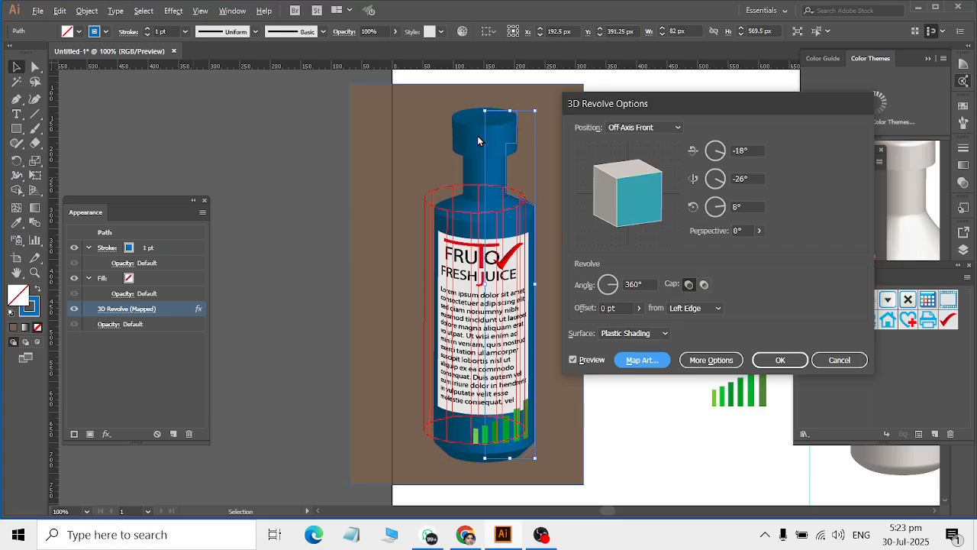
Step: Tilt the labelled bottle to a custom 3D Revolve rotation of 0°, -17° and -14°, apply it and deselect
left_click_drag(624, 197, 625, 174)
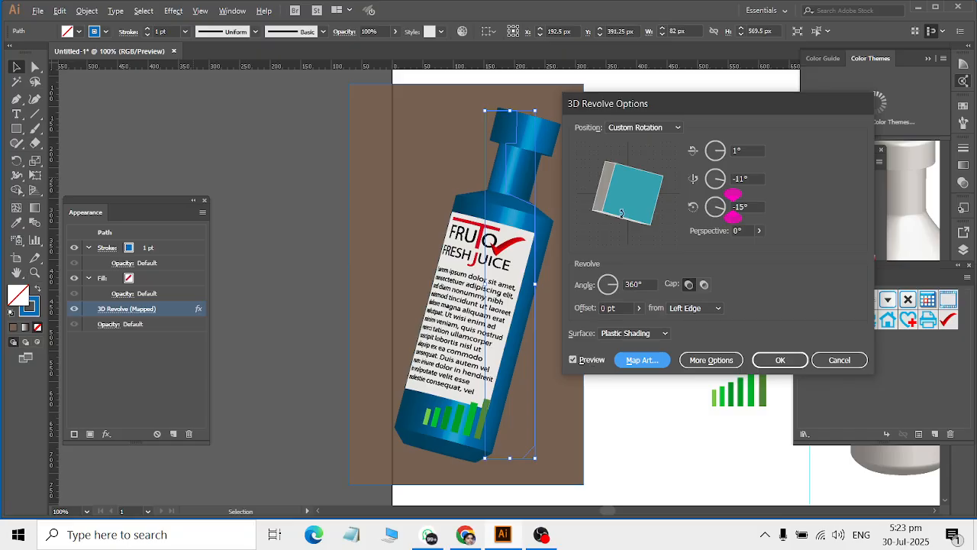
left_click_drag(622, 214, 640, 200)
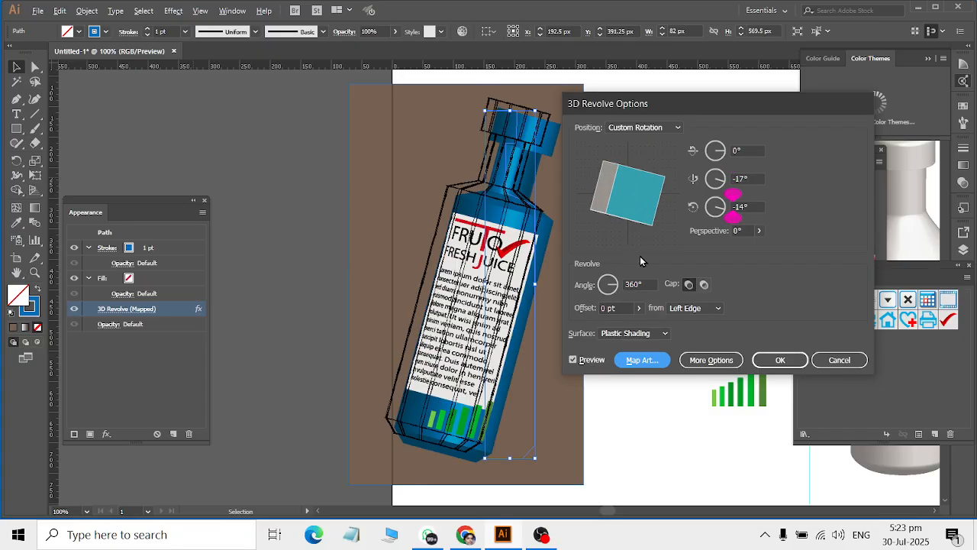
left_click(772, 360)
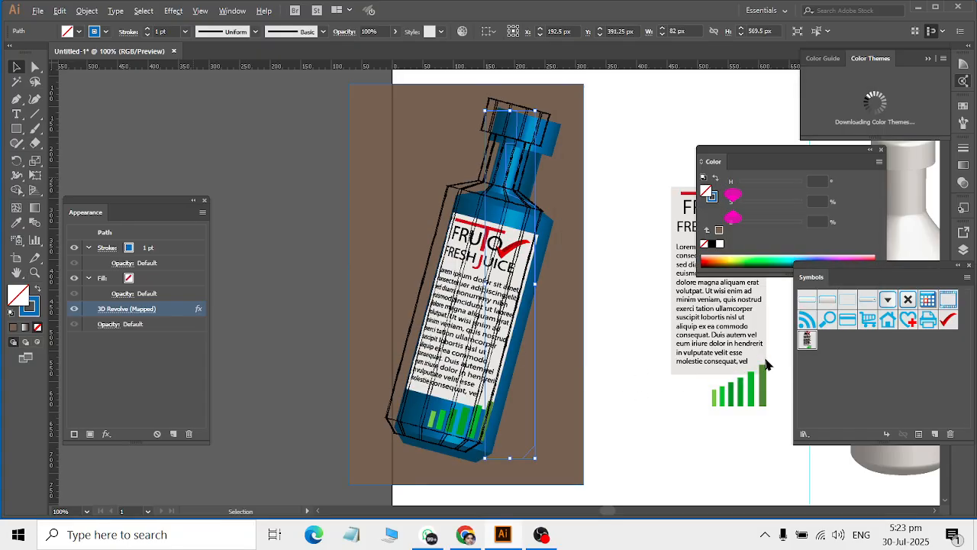
left_click(256, 203)
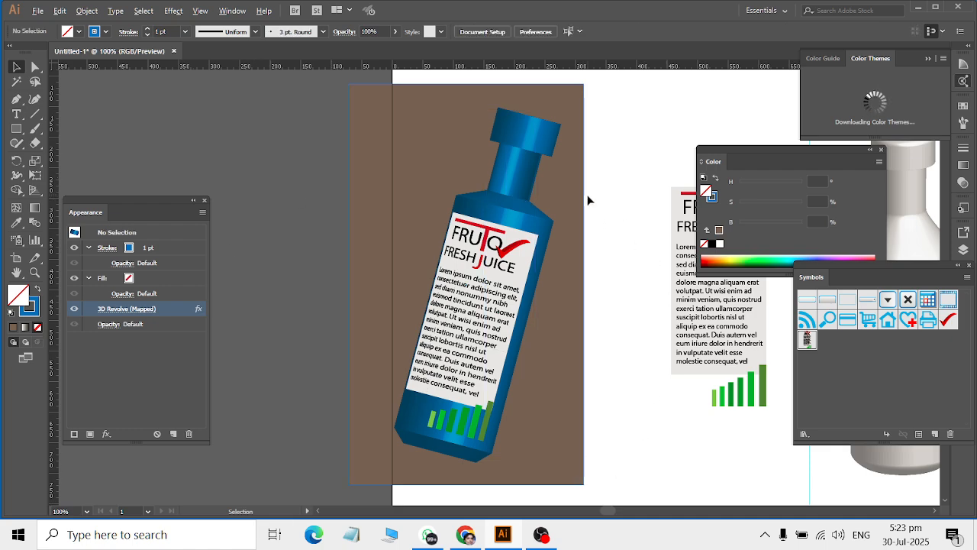
Step: Try light blue, navy, brown and green stroke swatches on the tilted bottle and settle on orange
left_click(530, 165)
left_click(106, 31)
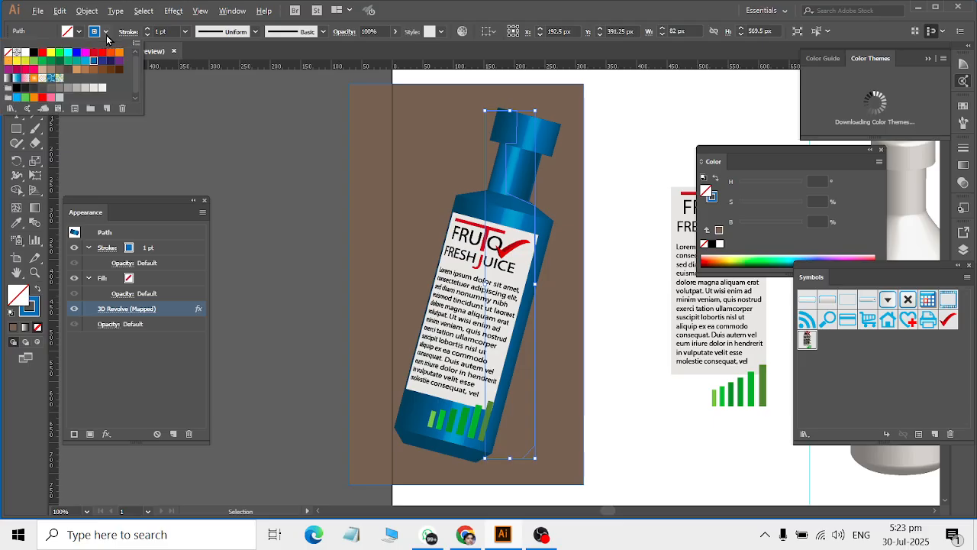
left_click(86, 62)
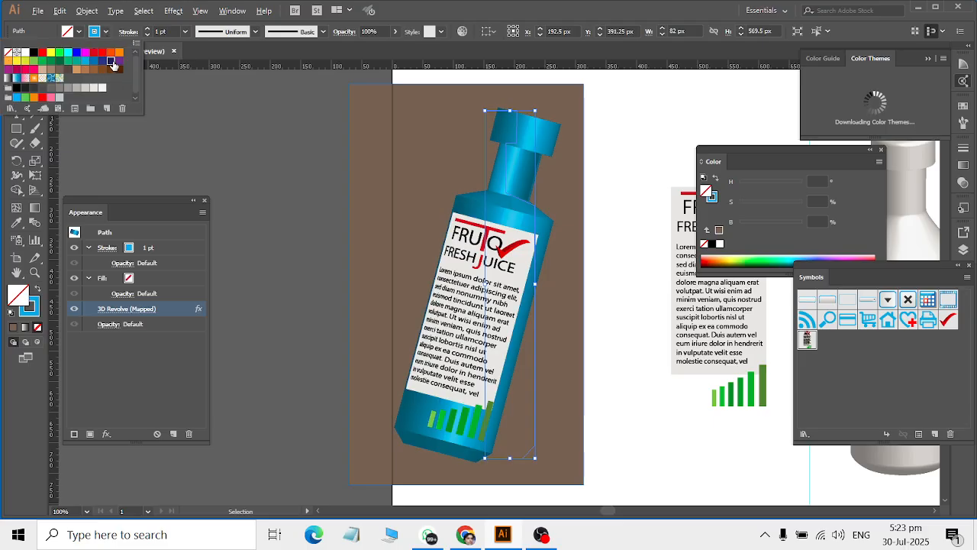
left_click(111, 62)
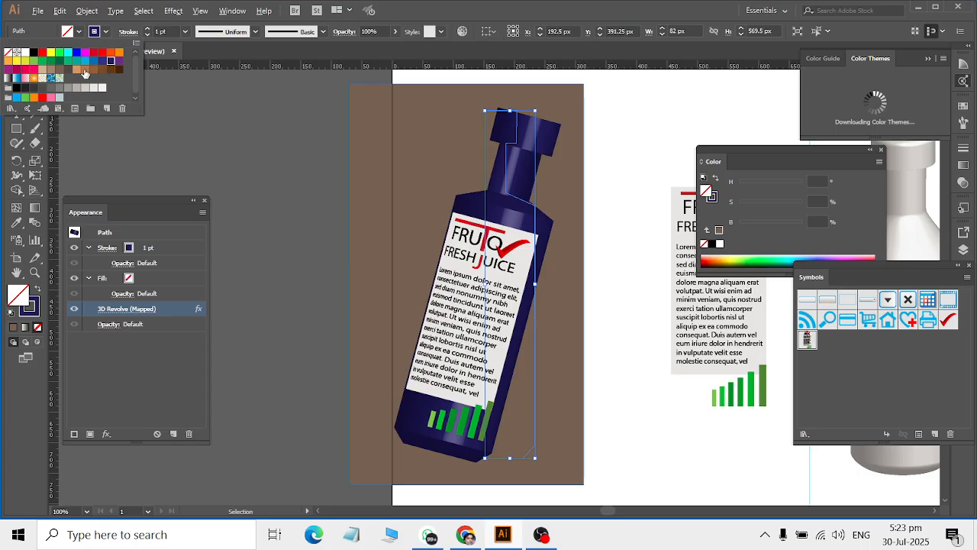
left_click(85, 71)
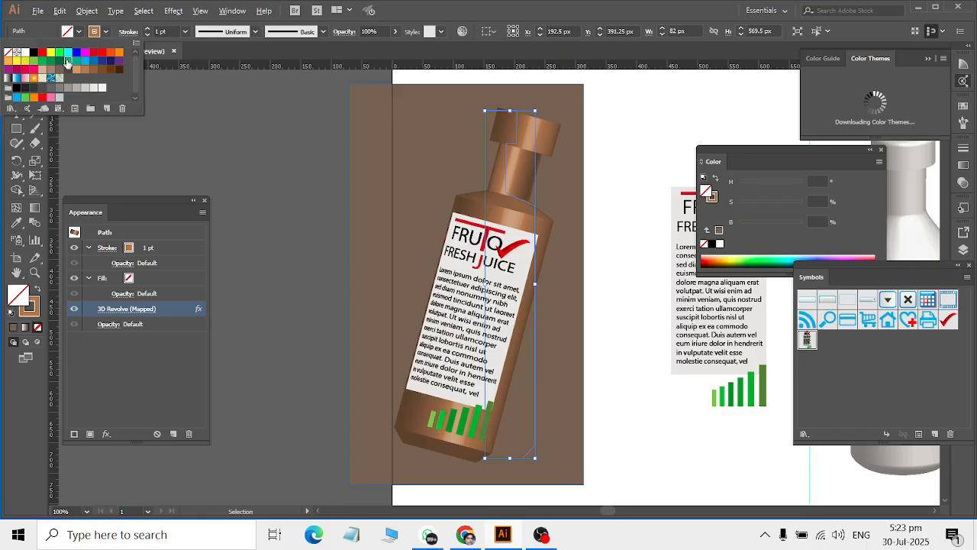
left_click(67, 61)
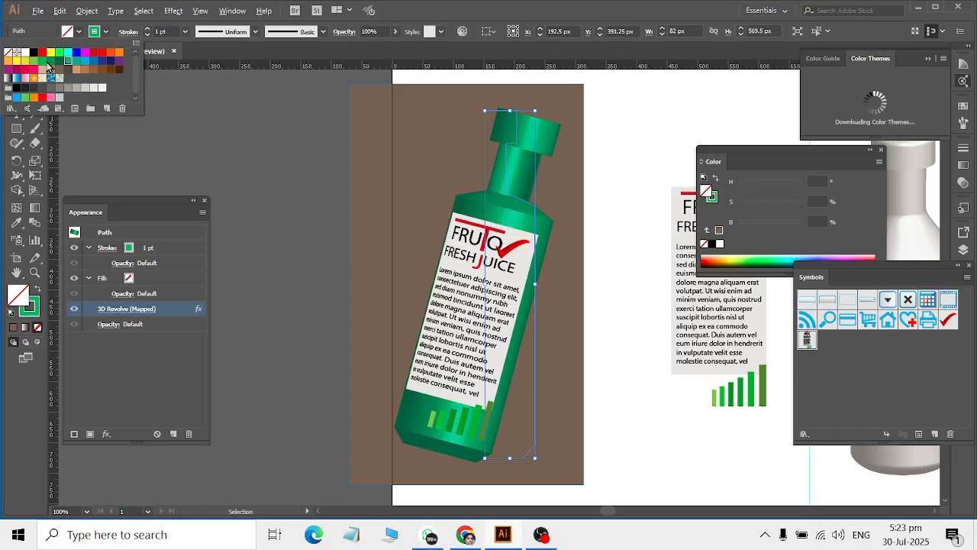
left_click(7, 61)
left_click(267, 322)
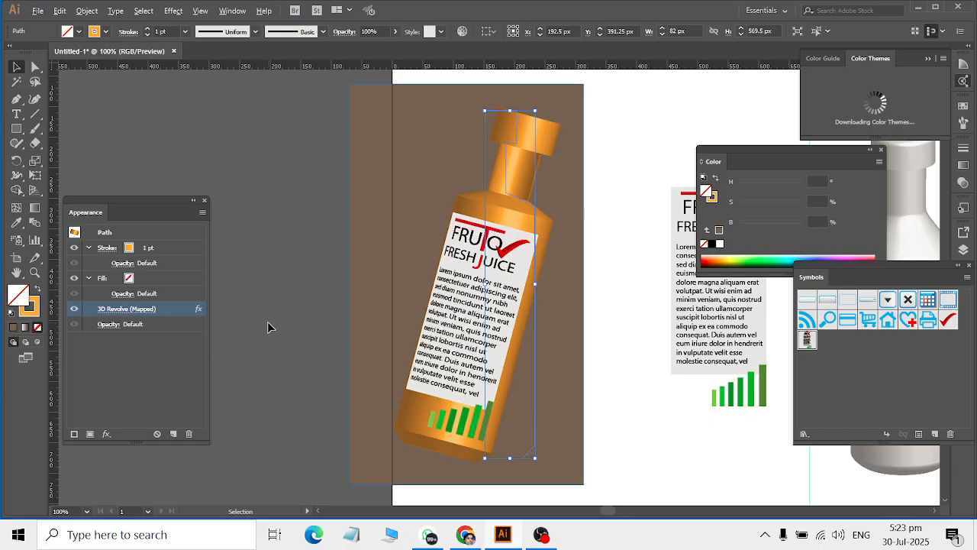
Step: Fill the background rectangle behind the tilted bottle with the green swatch and deselect it
left_click(418, 215)
left_click(79, 32)
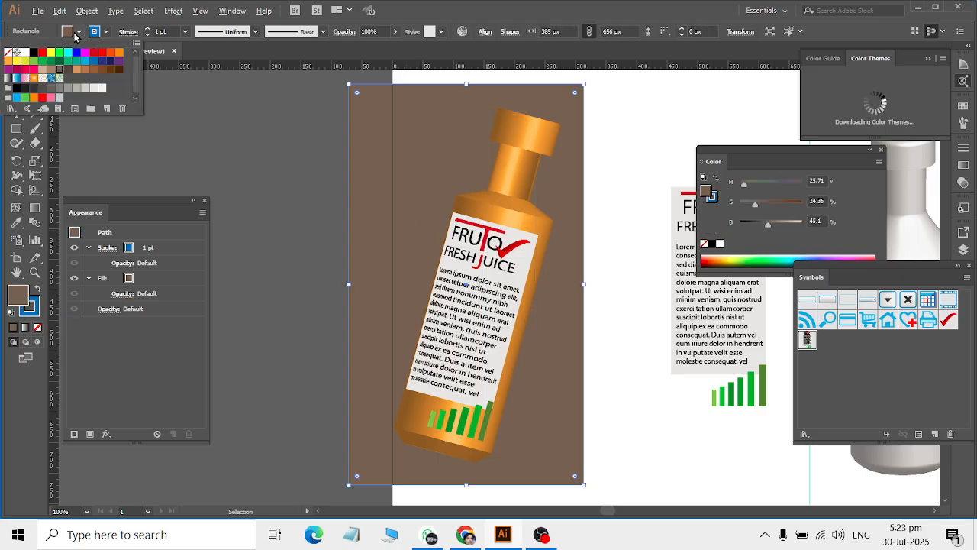
left_click(67, 64)
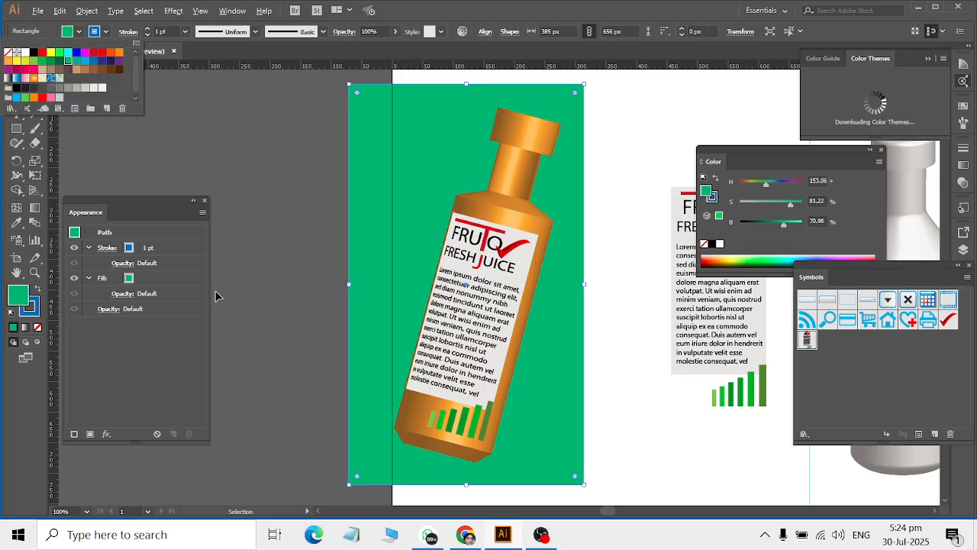
left_click(245, 264)
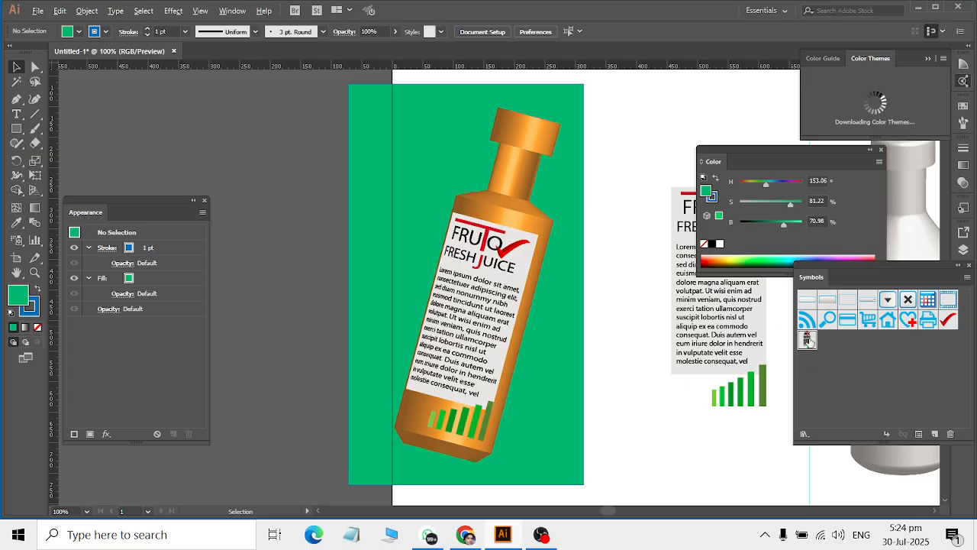
left_click(416, 326)
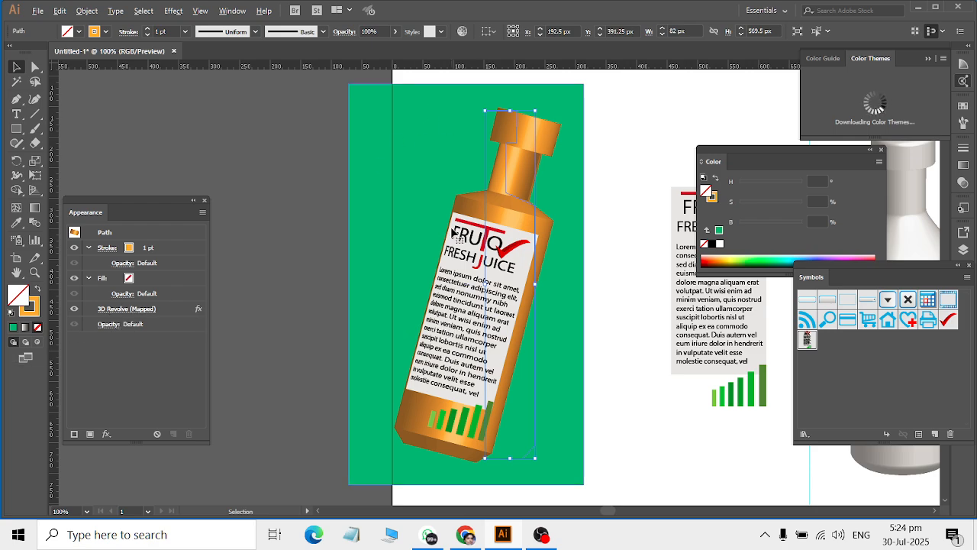
left_click(87, 11)
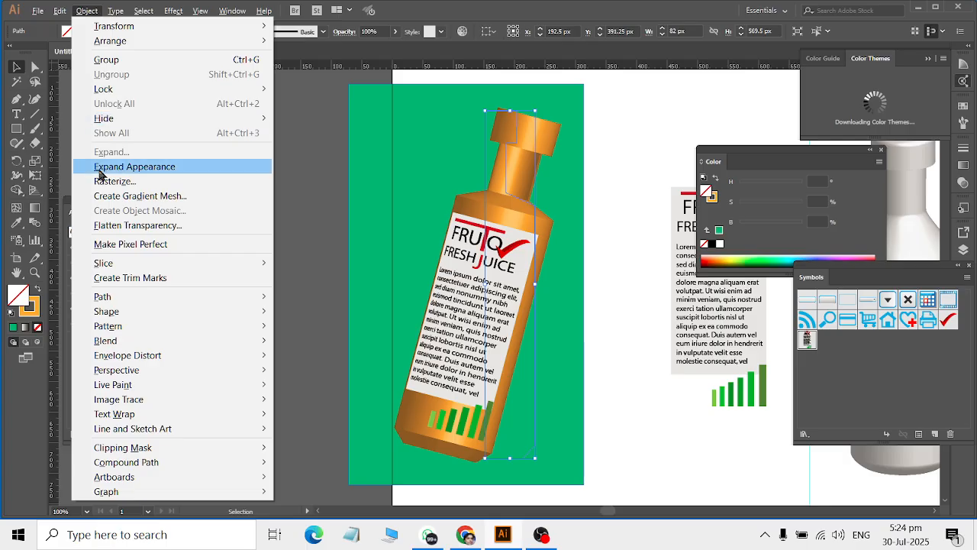
left_click(606, 267)
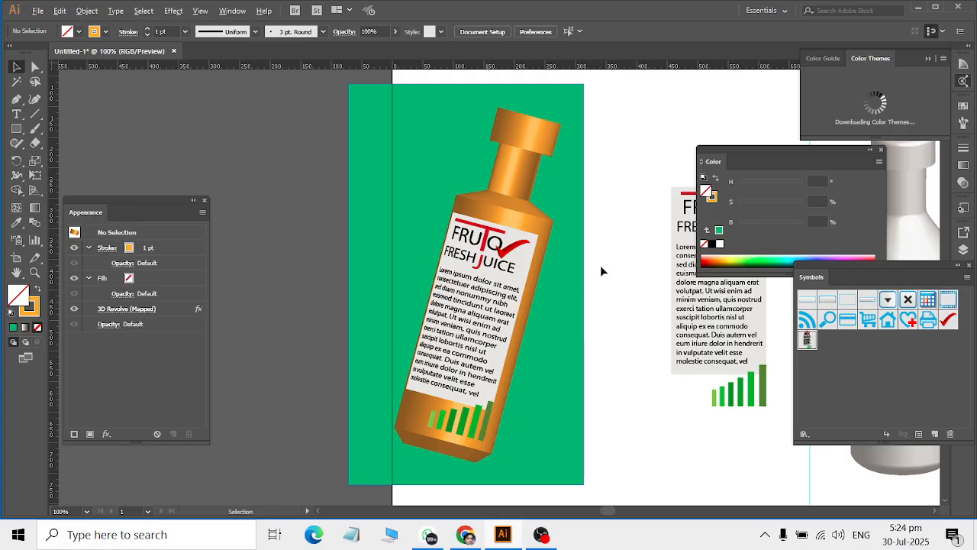
Step: Select the plain grey bottle and open the map art settings of its 3D Revolve effect with the preview on
key("ctrl+minus")
key("ctrl+minus")
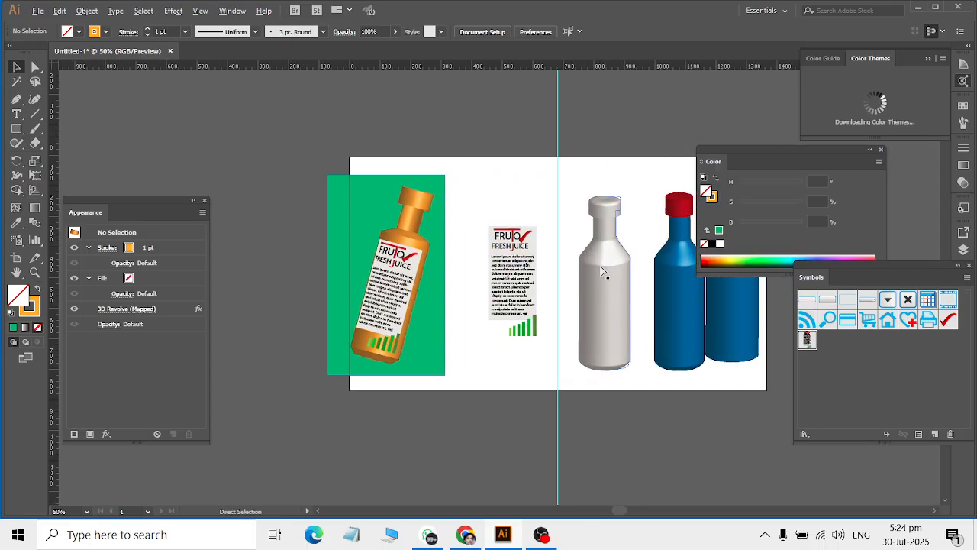
scroll(490, 309, "up", 2)
left_click(508, 326)
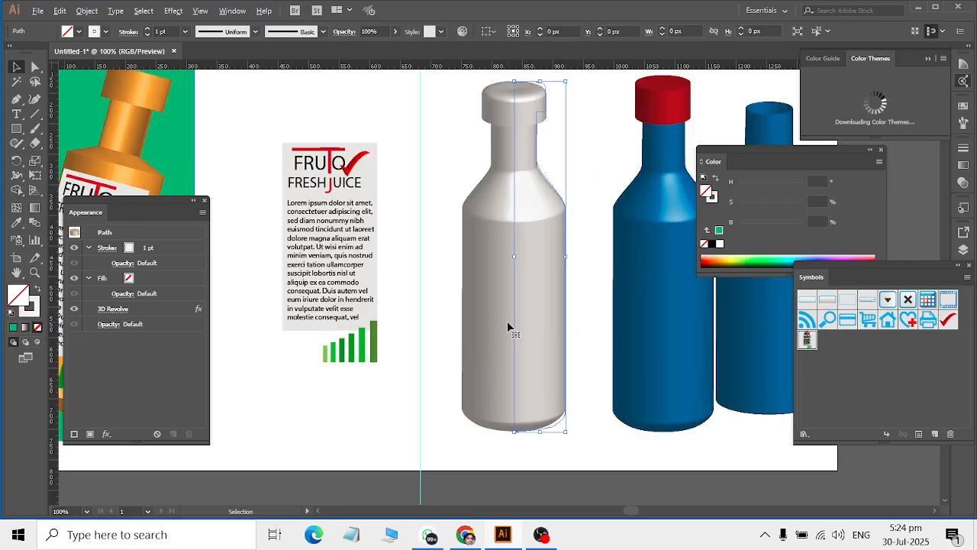
left_click(112, 308)
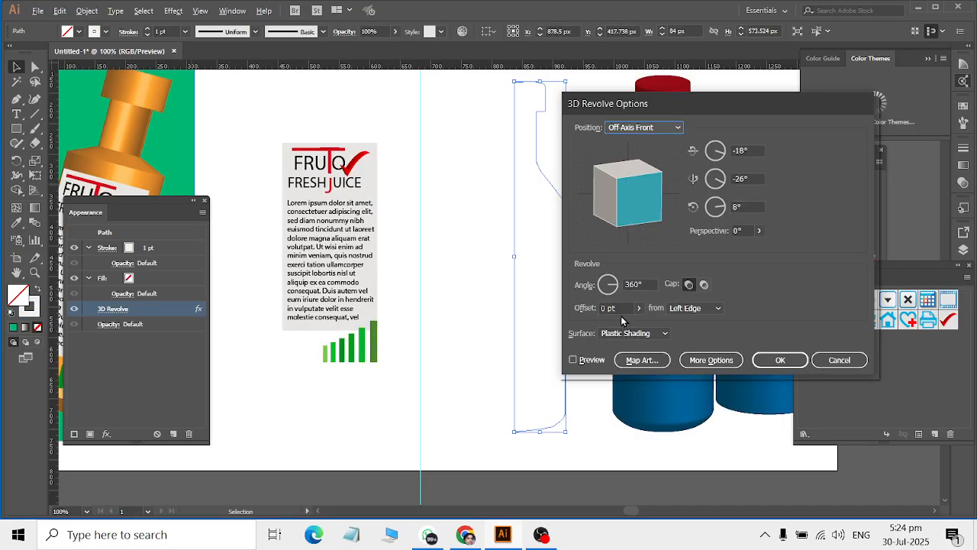
left_click(595, 360)
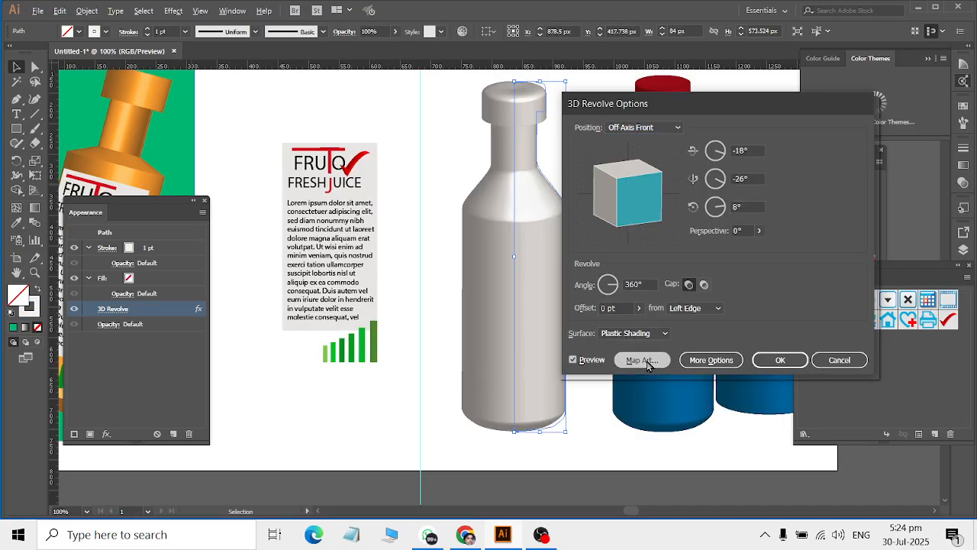
left_click(642, 361)
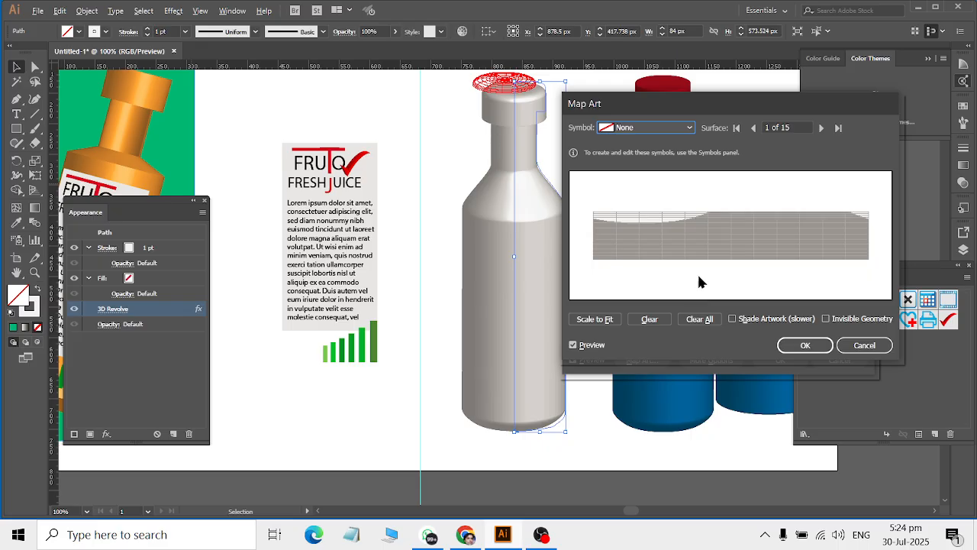
Step: Go to surface 10 of 15, the grey bottle's body, and map the juice label symbol onto it
left_click(821, 129)
left_click(822, 128)
left_click(821, 128)
left_click(821, 129)
left_click(822, 128)
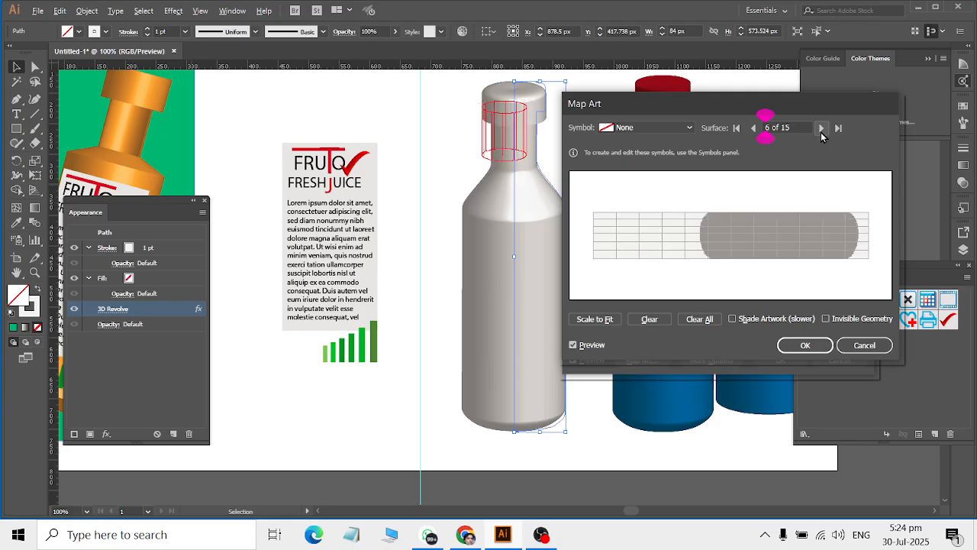
left_click(821, 128)
left_click(821, 128)
left_click(821, 128)
left_click(822, 129)
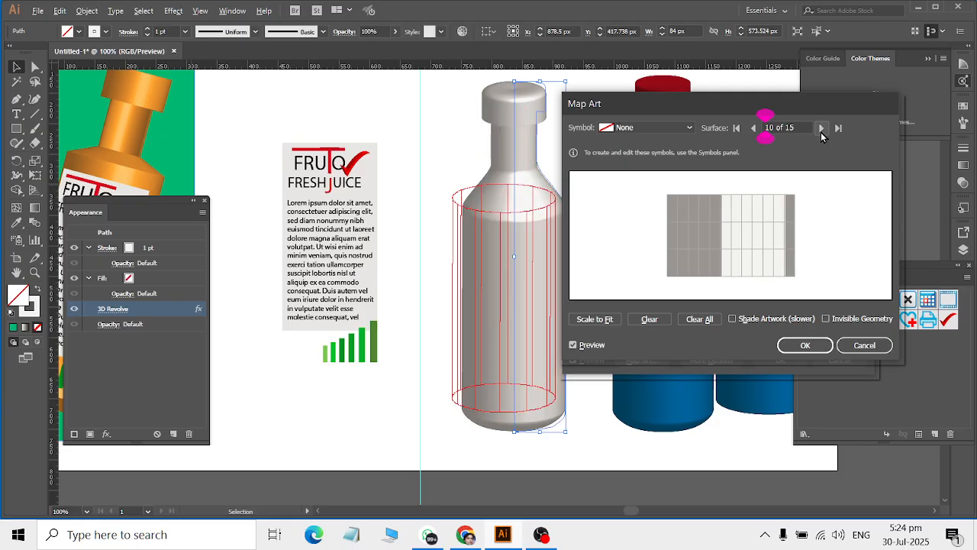
left_click(678, 128)
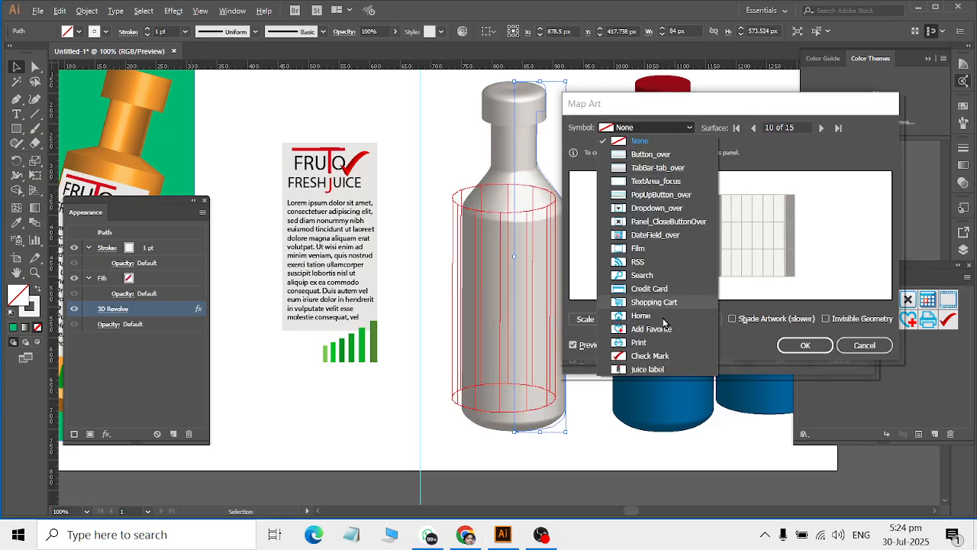
left_click(649, 370)
Step: Shrink the mapped label, centre it on the visible area of the grey bottle's body, apply the mapping and deselect
left_click_drag(738, 234, 765, 233)
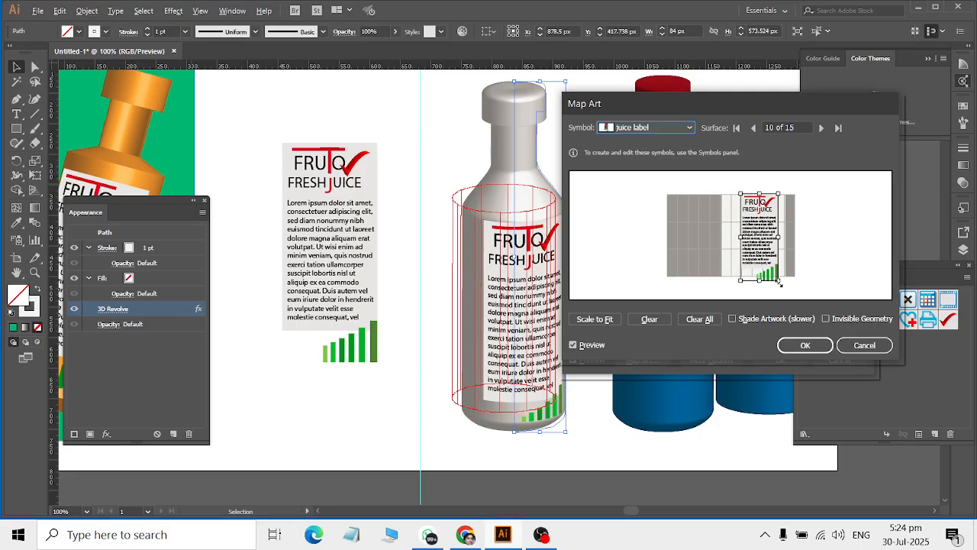
left_click_drag(775, 285, 776, 261)
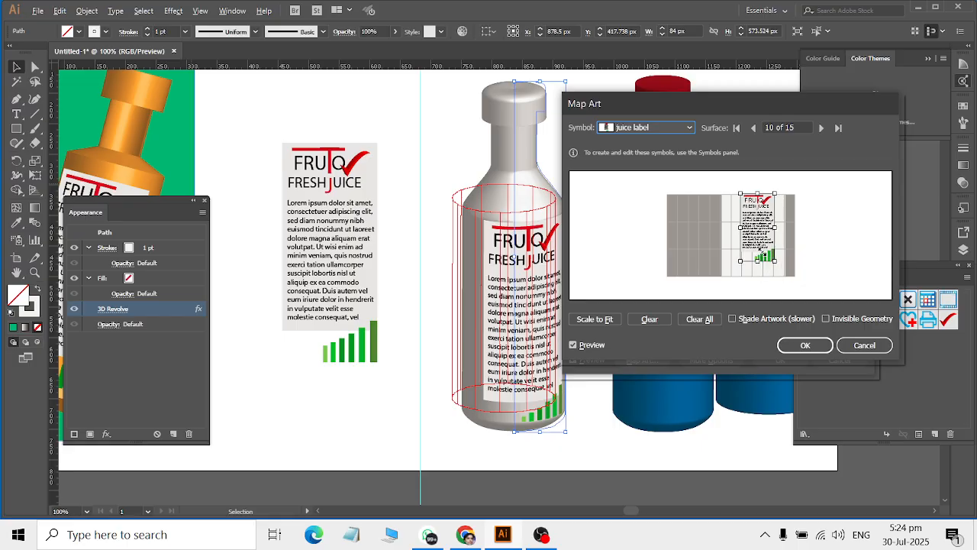
left_click_drag(757, 228, 753, 237)
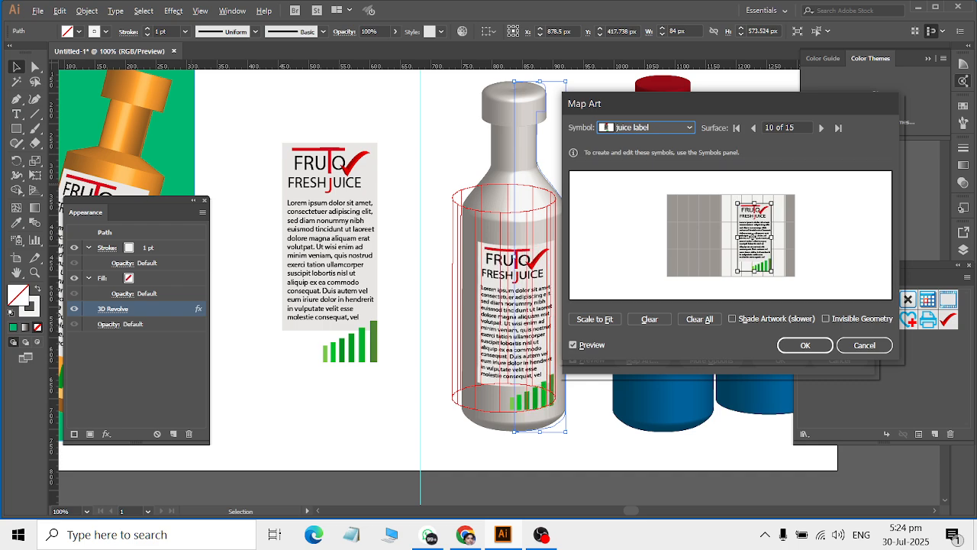
left_click(805, 345)
left_click(755, 359)
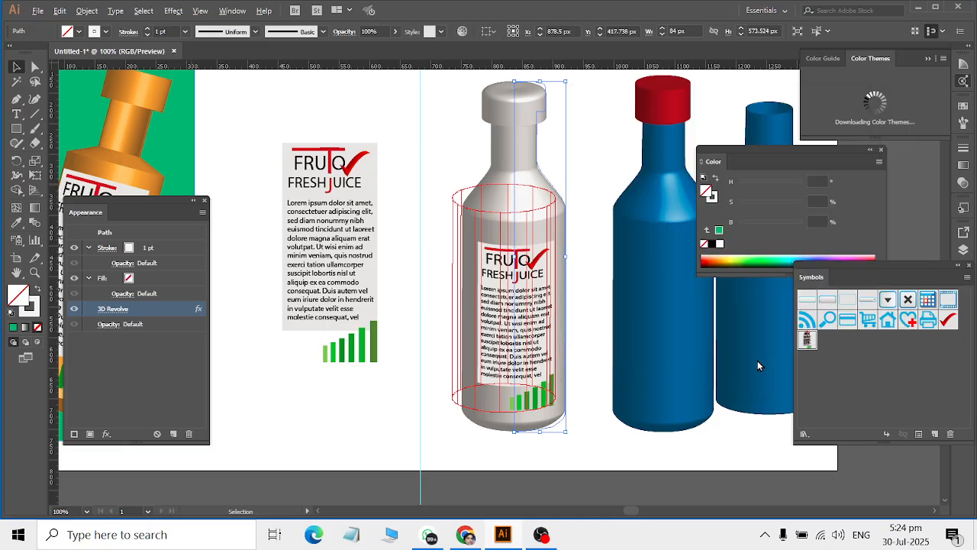
left_click(356, 102)
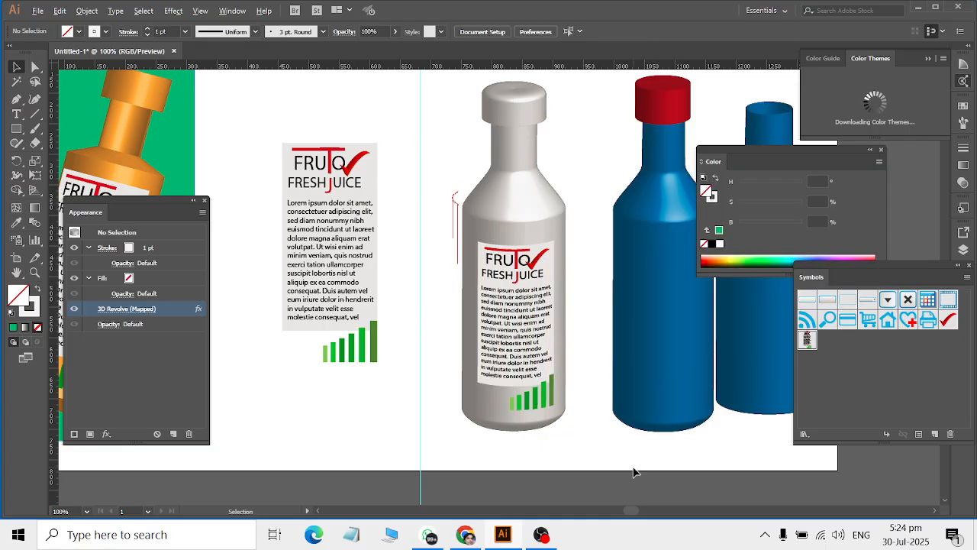